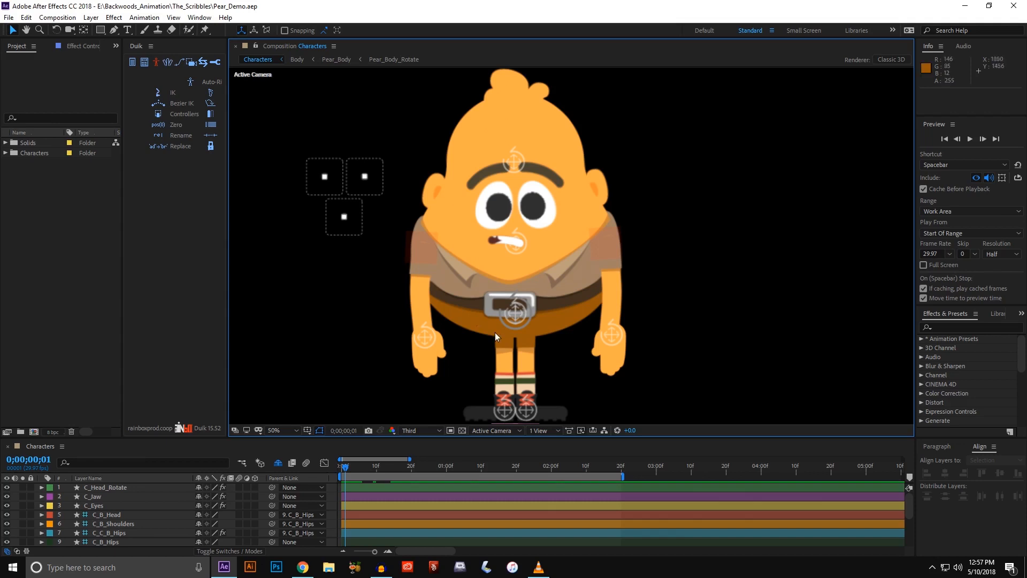
Step: Try out the Body_Rotate slider on the belt's C_C_B_Hips controller
click(516, 315)
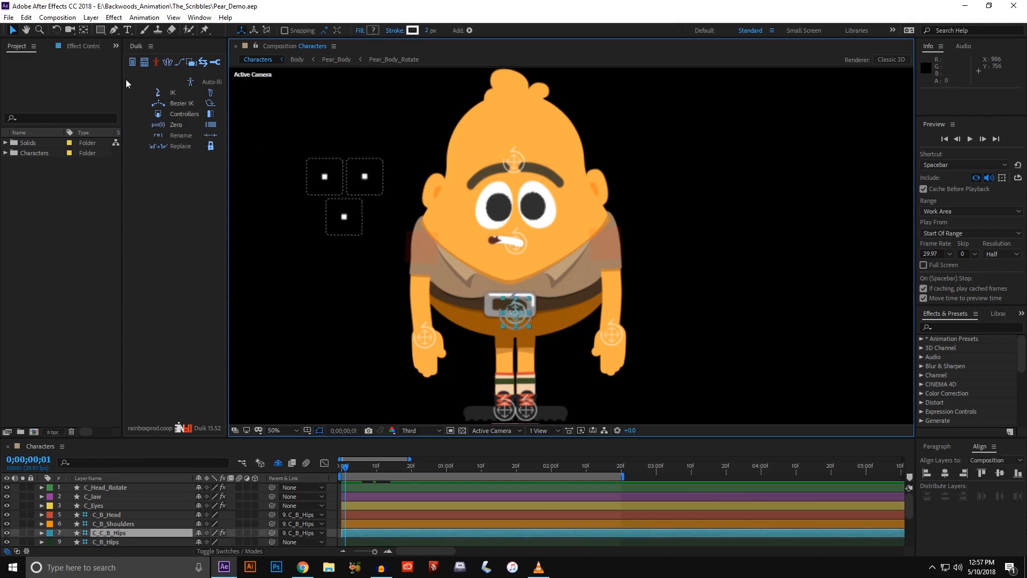
click(91, 45)
mouse_move(61, 93)
mouse_down()
mouse_move(45, 94)
mouse_move(85, 92)
mouse_move(61, 94)
mouse_up()
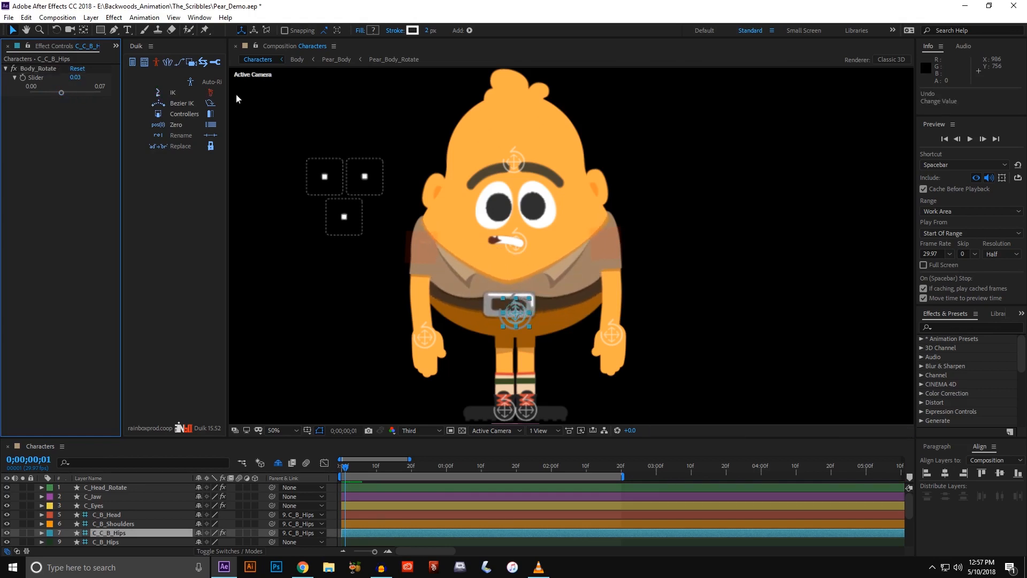
Step: Turn the face slightly by moving the C_Head_Rotate controller a little to the right inside its box
click(365, 177)
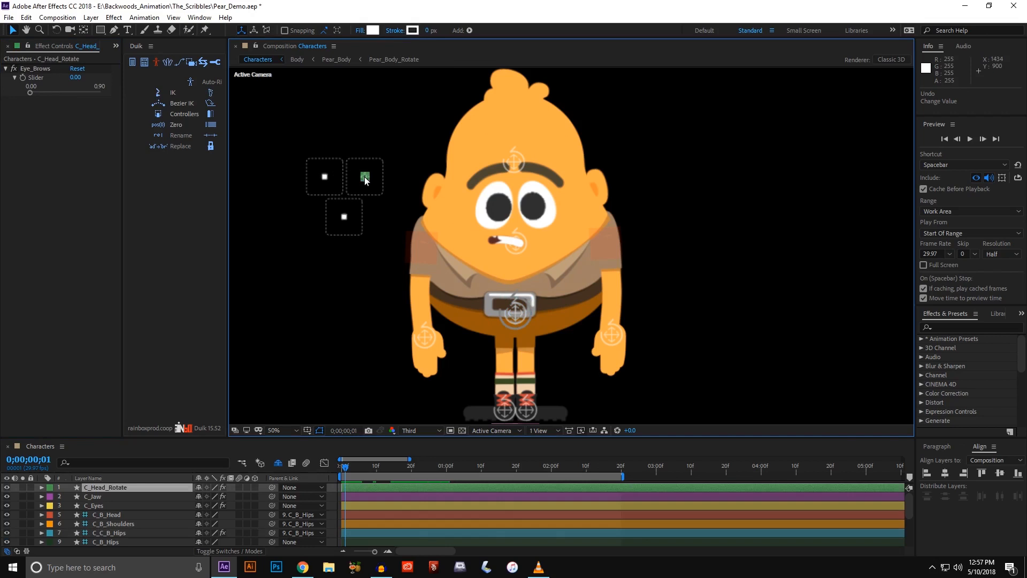
mouse_move(365, 176)
mouse_down()
mouse_move(354, 178)
mouse_move(368, 176)
mouse_up()
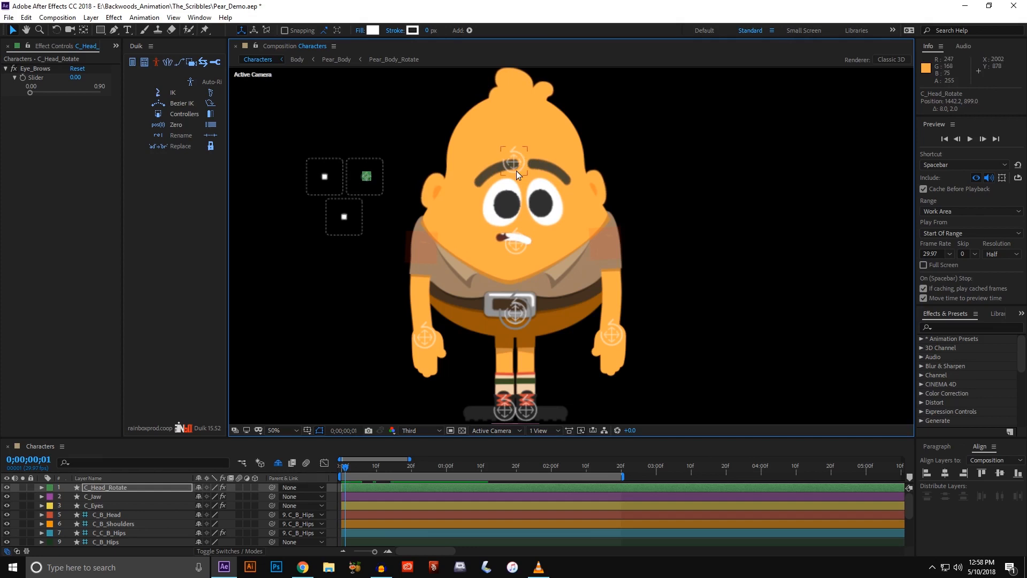
Step: Try posing the character by shifting its head and upper body controllers sideways, and undo those moves
drag(515, 156, 530, 159)
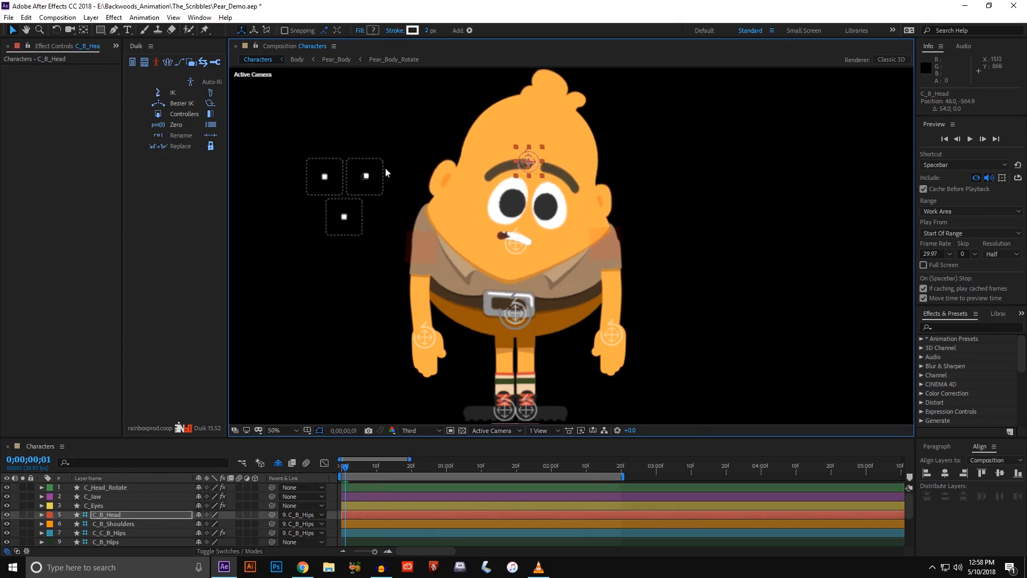
drag(512, 245, 478, 227)
click(365, 174)
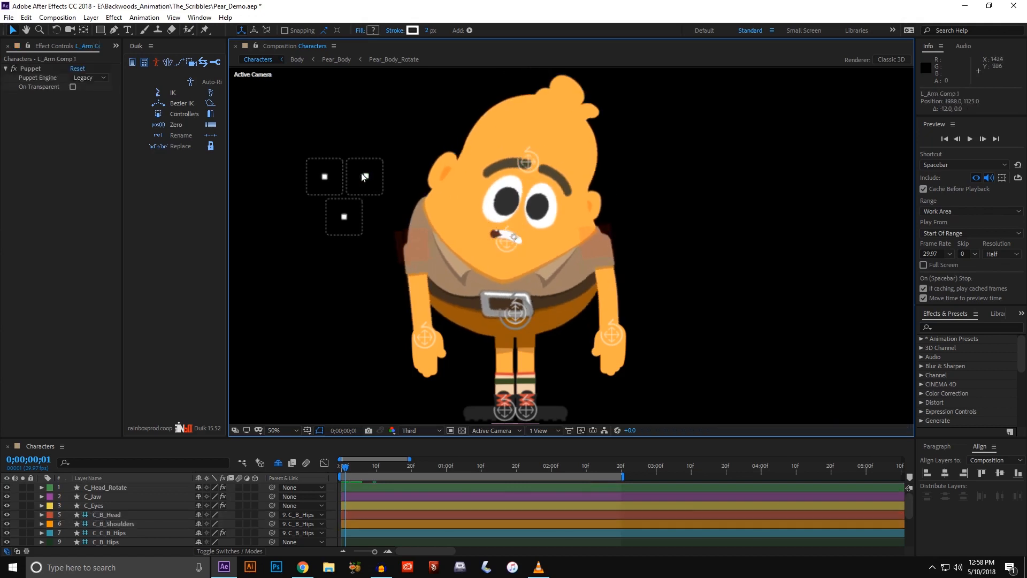
scroll(365, 201, down, 2)
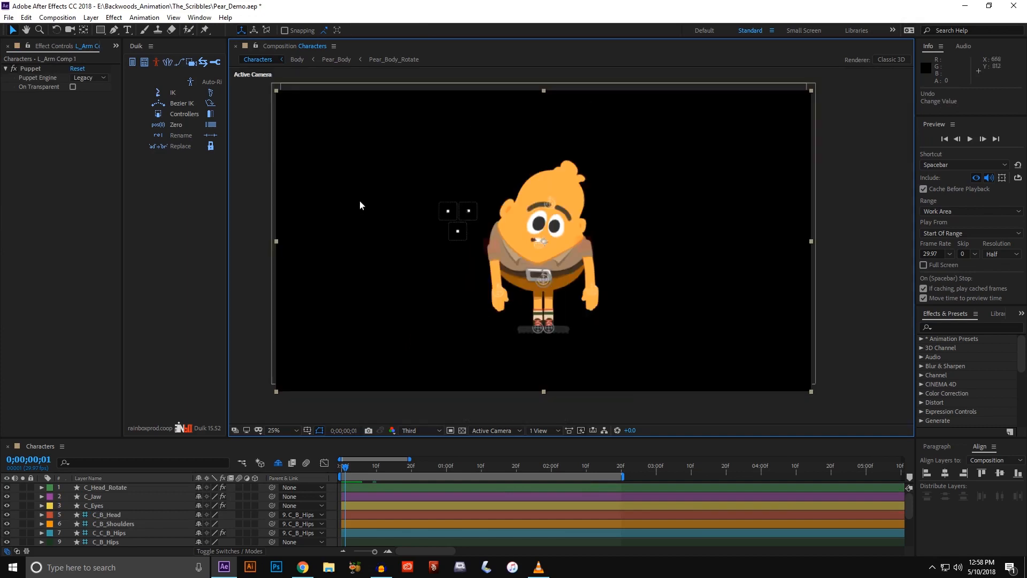
click(257, 222)
scroll(368, 201, up, 2)
drag(364, 176, 367, 175)
key(ctrl+z)
key(ctrl+z)
key(ctrl+z)
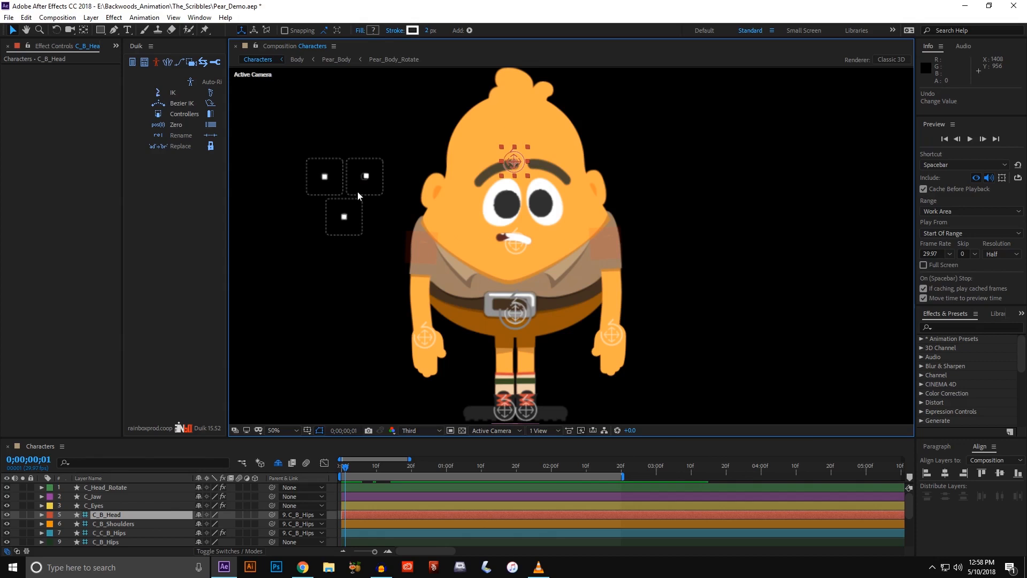
Step: Widen the panel area beside the composition view and show the project's items in it
drag(331, 197, 322, 197)
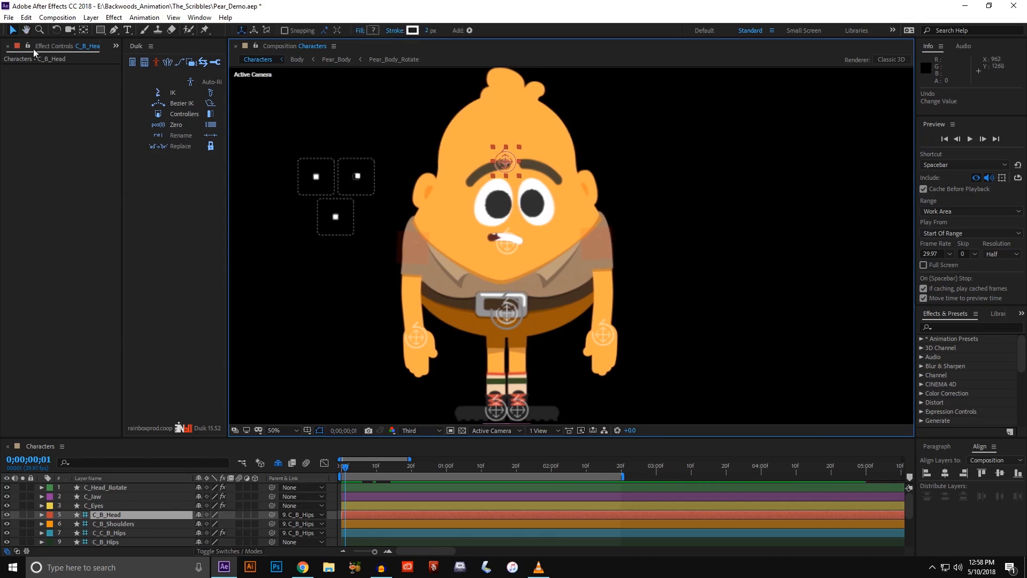
drag(122, 61, 212, 62)
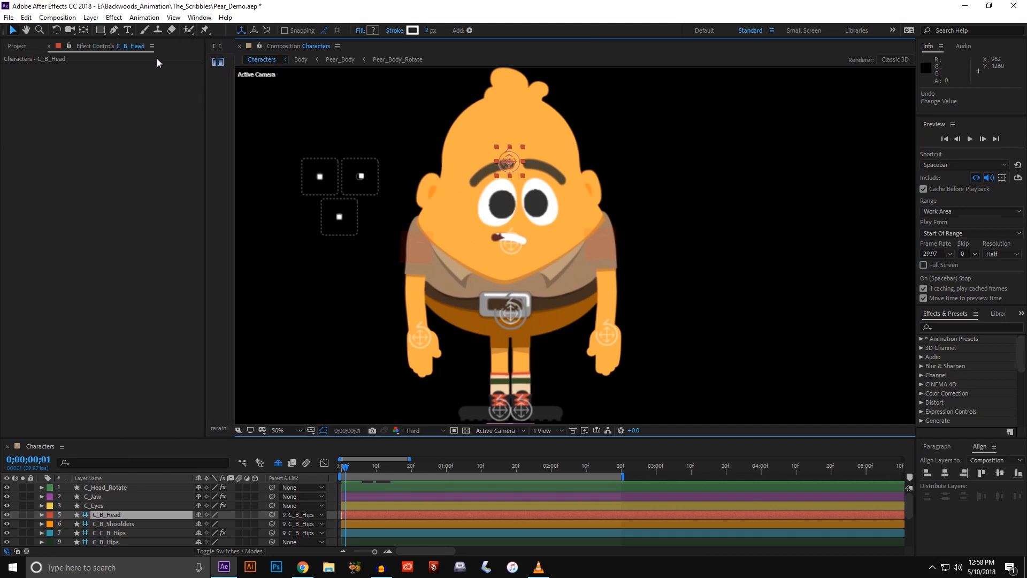
click(23, 49)
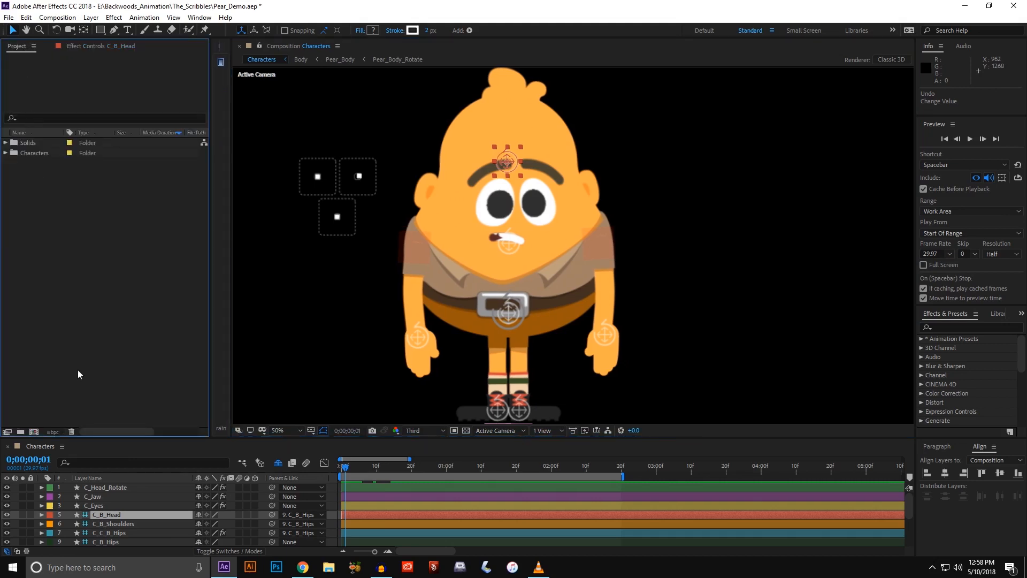
Step: Create a composition named Character_1, 4000 px wide at the locked 16:9 ratio, with a duration of 15 seconds
click(63, 18)
click(65, 30)
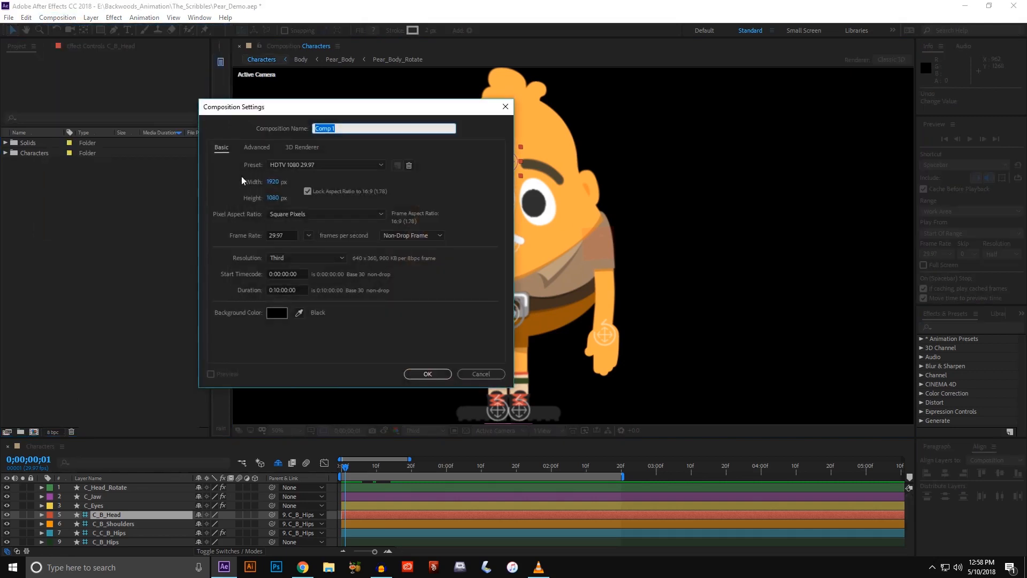
text(Character_1)
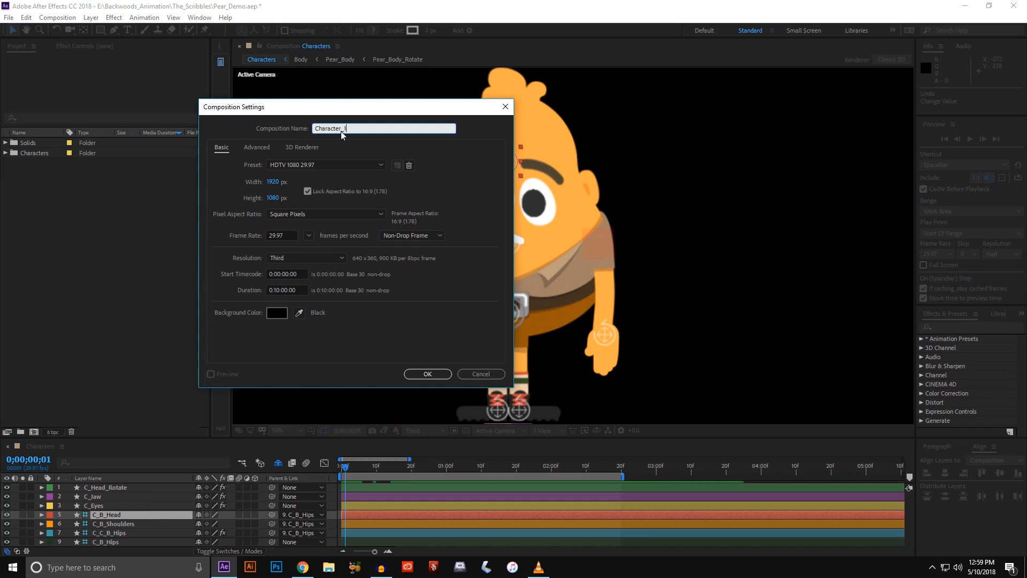
click(272, 181)
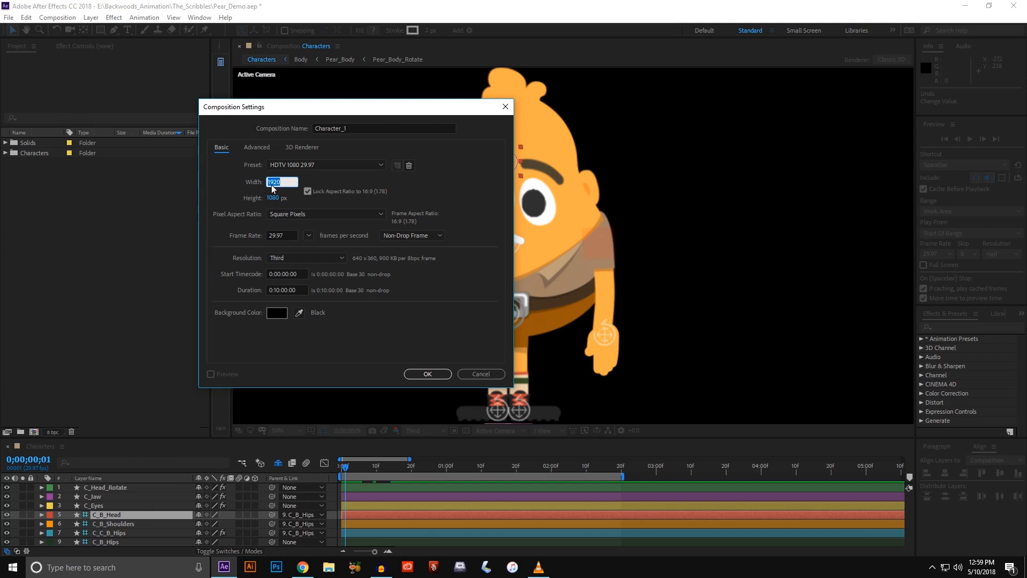
text(4000)
drag(274, 290, 278, 290)
text(00:)
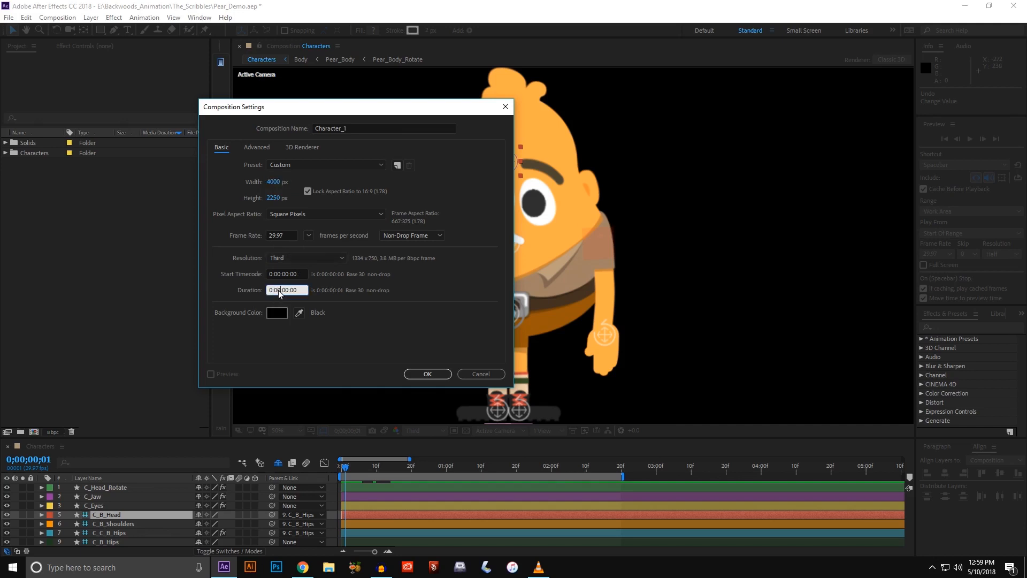
text(15)
click(428, 375)
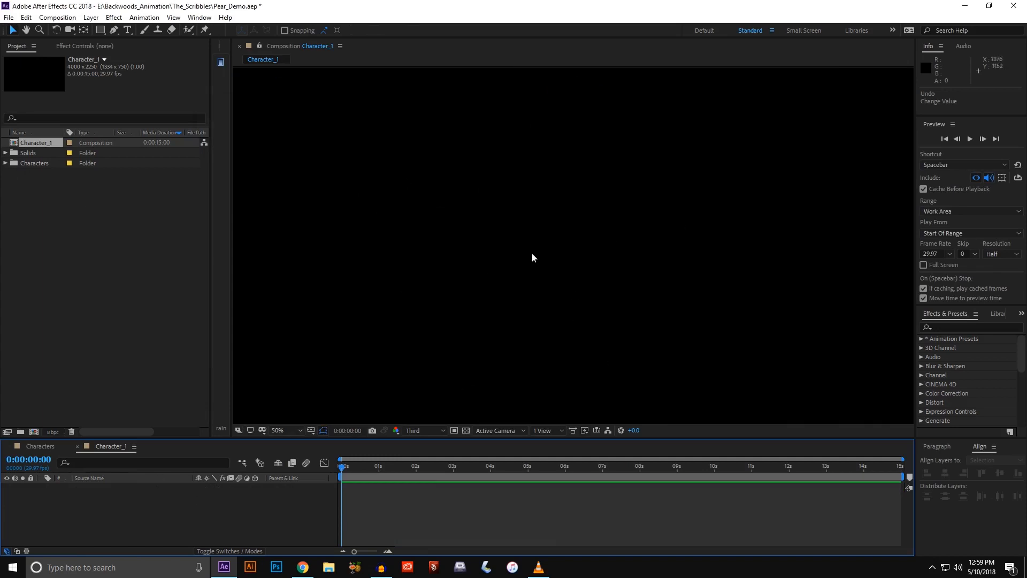
Step: Copy the Belt and Body 2 layers from the Pear_Body_Rotate composition in the Characters folder
click(6, 163)
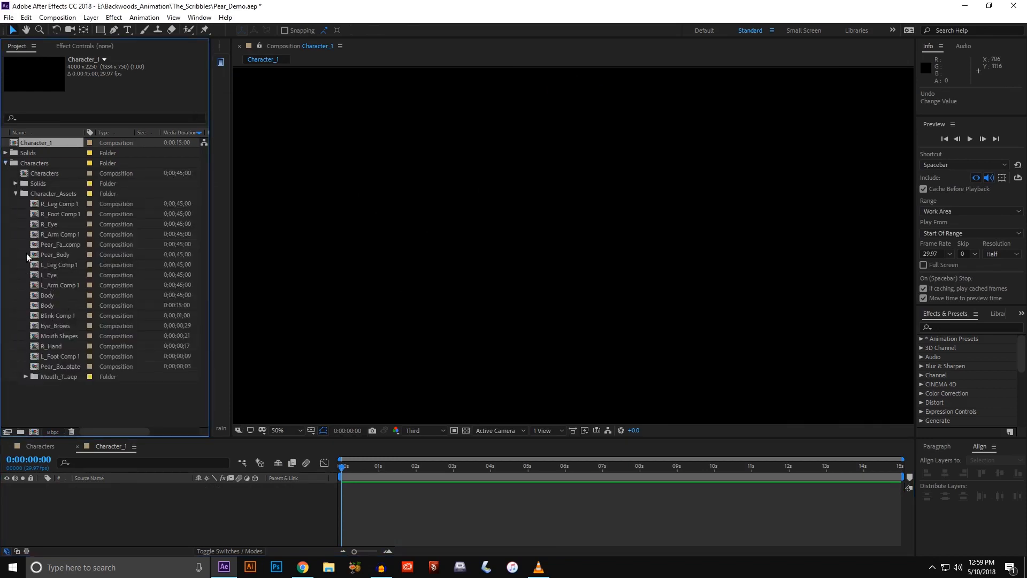
double_click(40, 367)
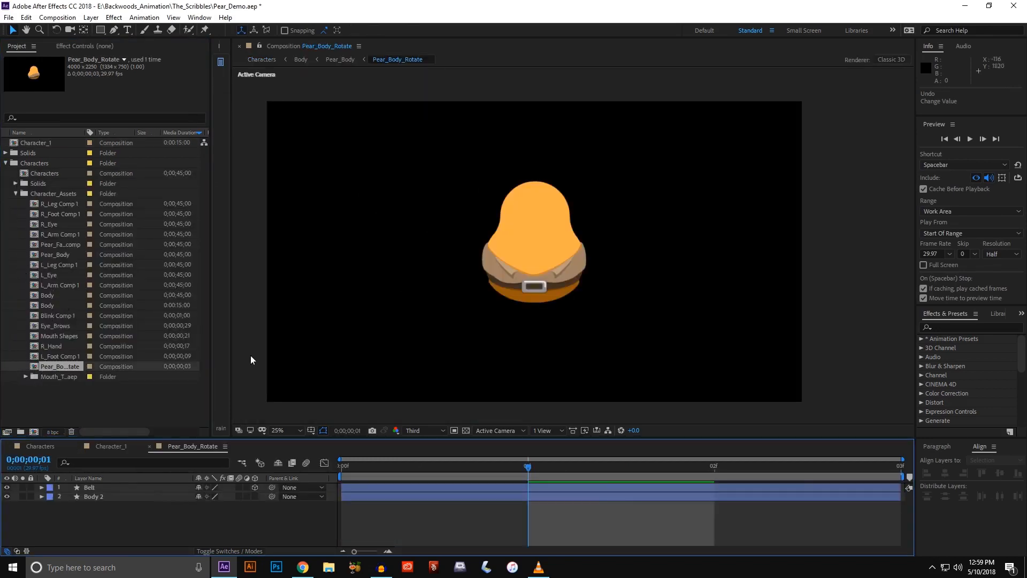
click(115, 487)
shift+click(113, 496)
key(ctrl+c)
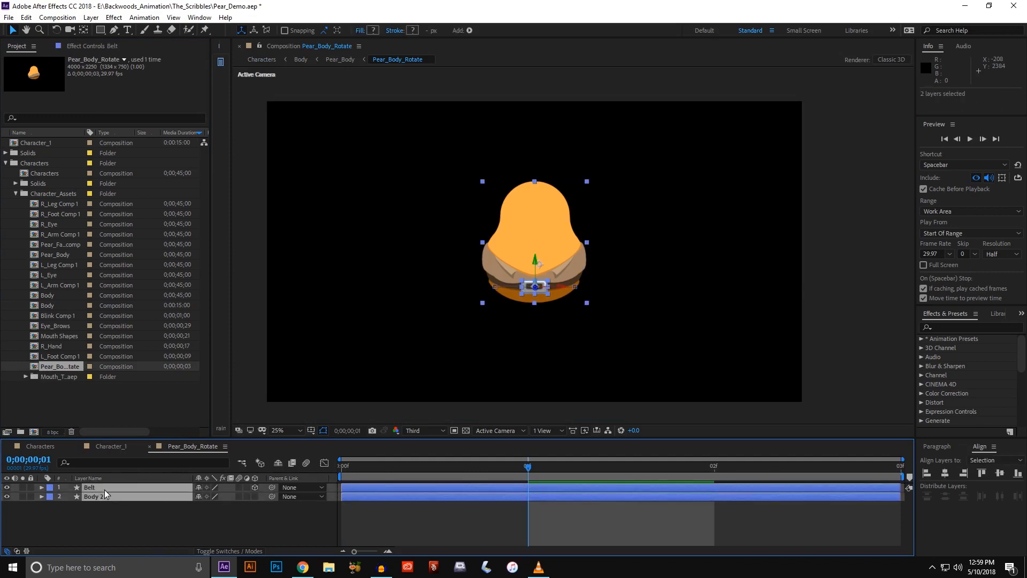
Step: Close the Characters timeline and paste the copied Belt and Body 2 layers into Character_1
click(95, 446)
click(7, 446)
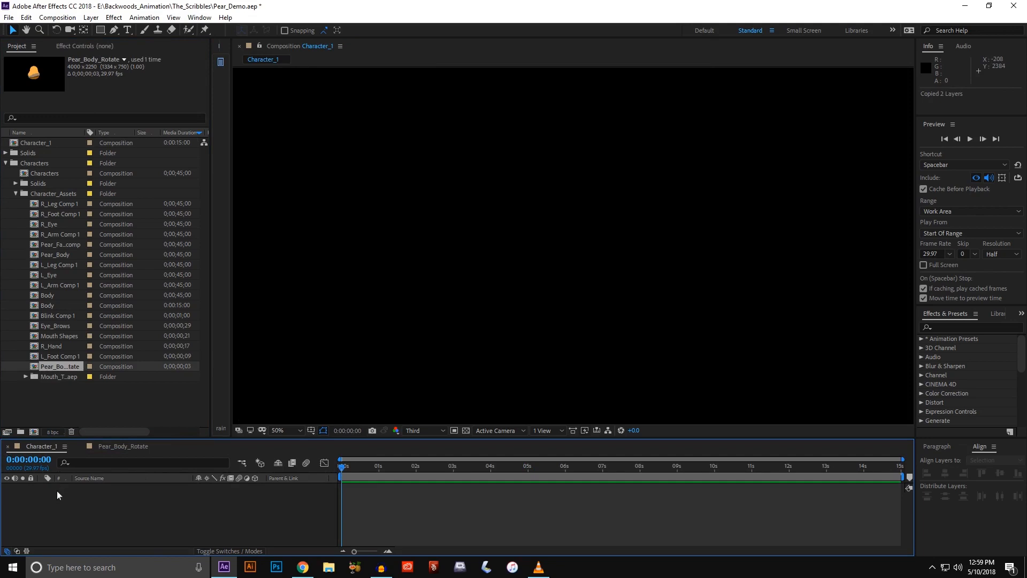
key(ctrl+v)
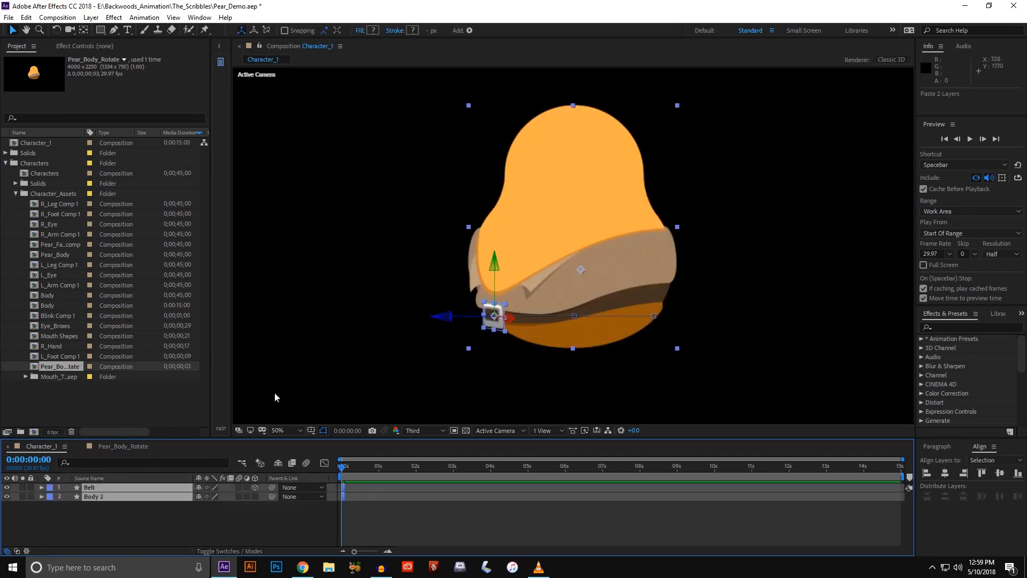
Step: Magnify the timeline to its first 20 frames and examine the body's turned and front poses at frames 0, 1 and 2
scroll(386, 326, down, 2)
drag(508, 301, 499, 295)
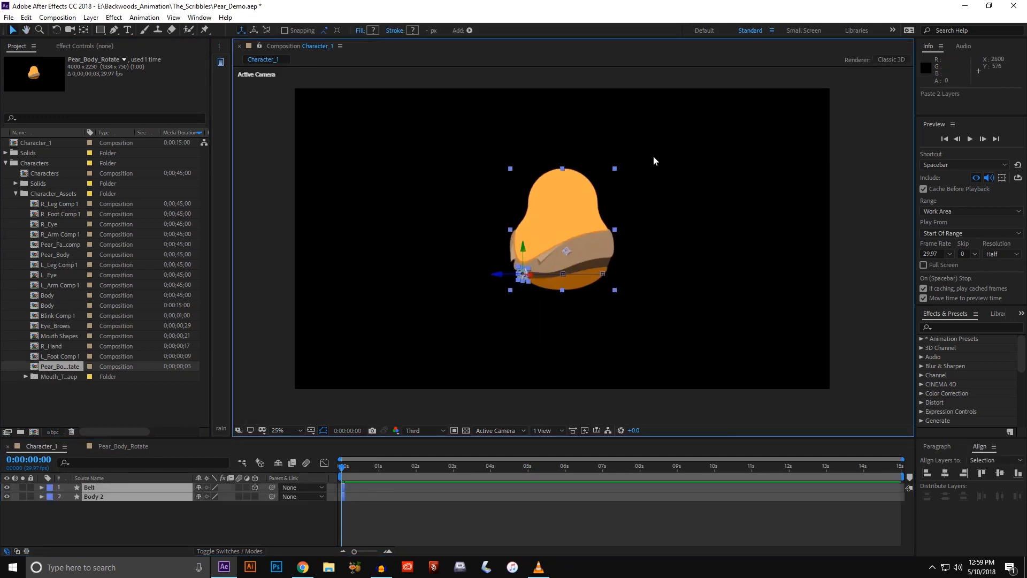
scroll(556, 265, up, 2)
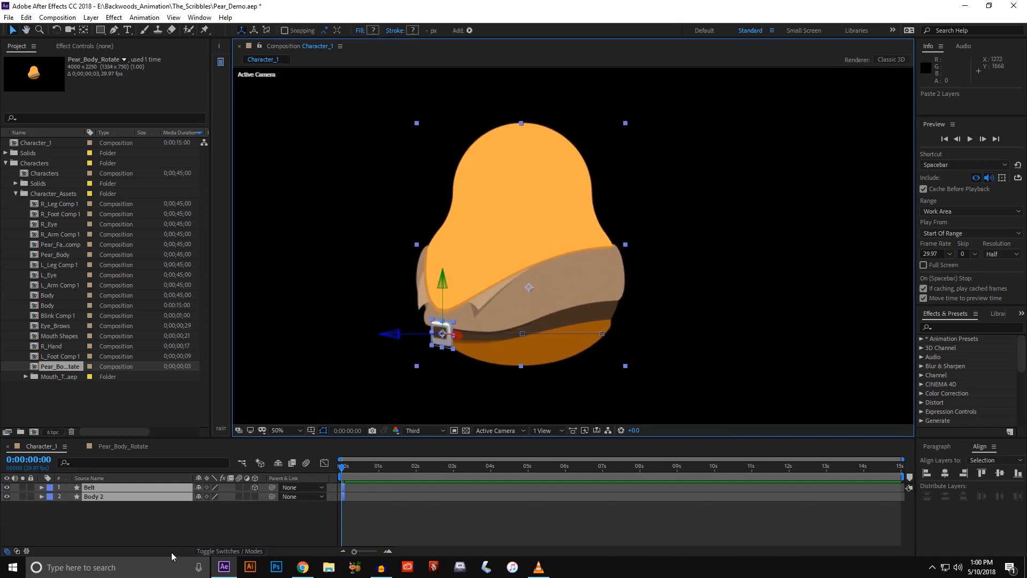
drag(902, 460, 369, 463)
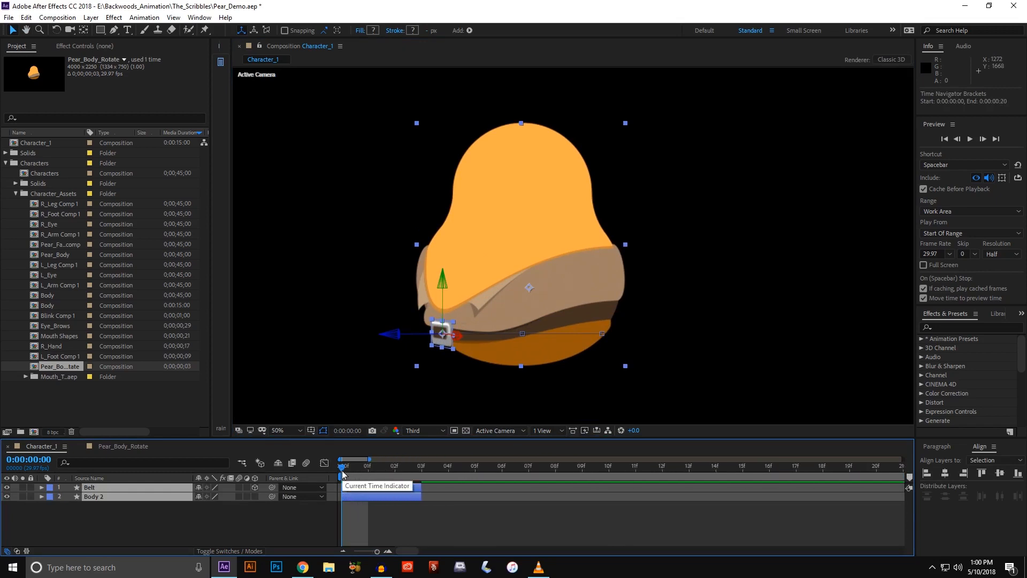
click(368, 469)
drag(369, 473, 331, 467)
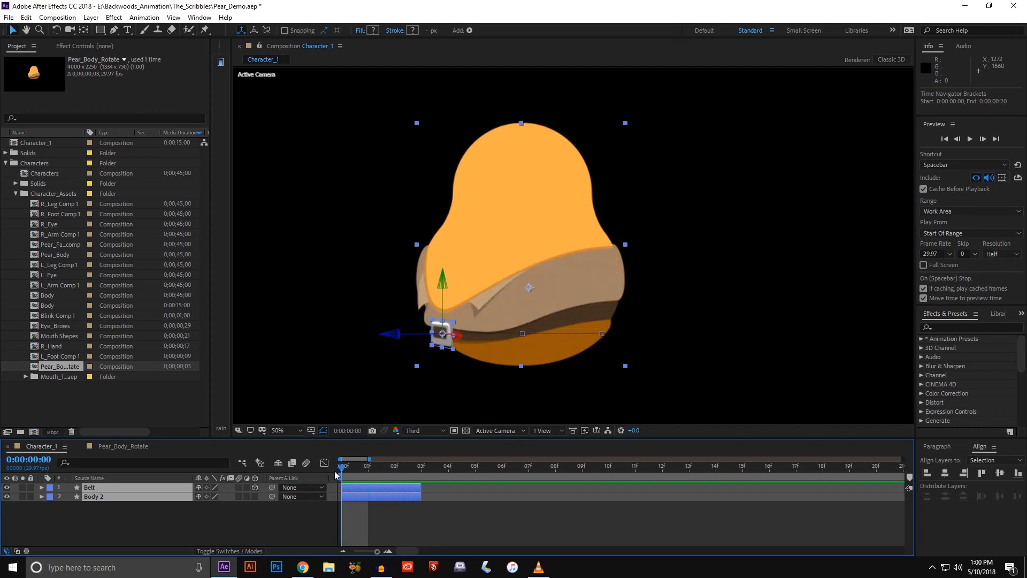
drag(335, 471, 394, 471)
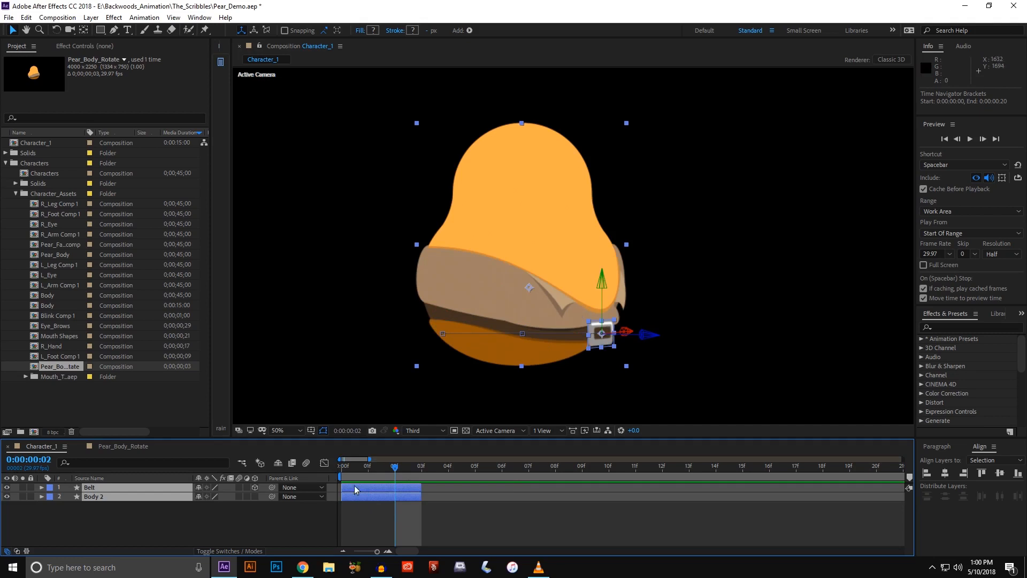
click(369, 469)
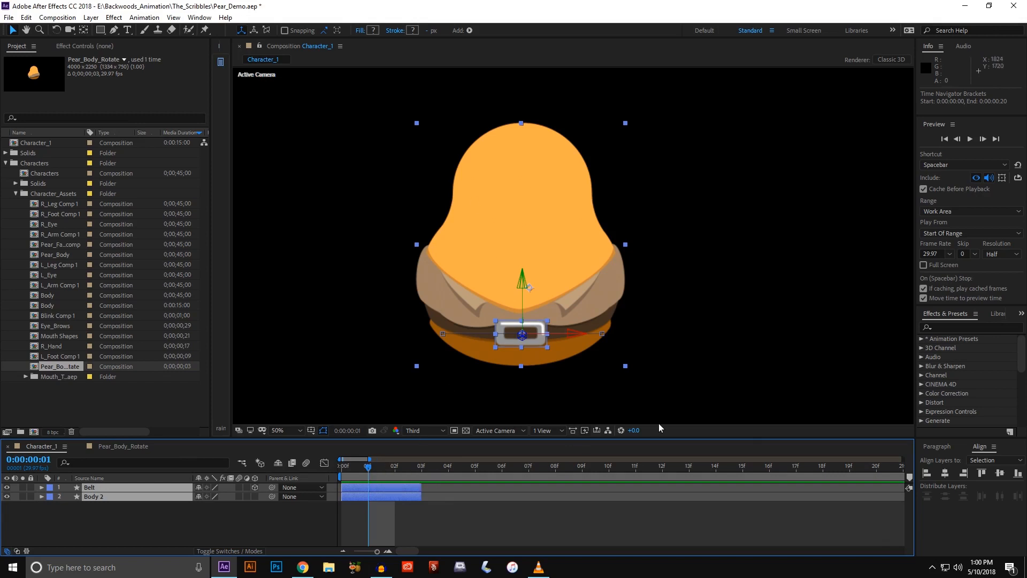
click(241, 503)
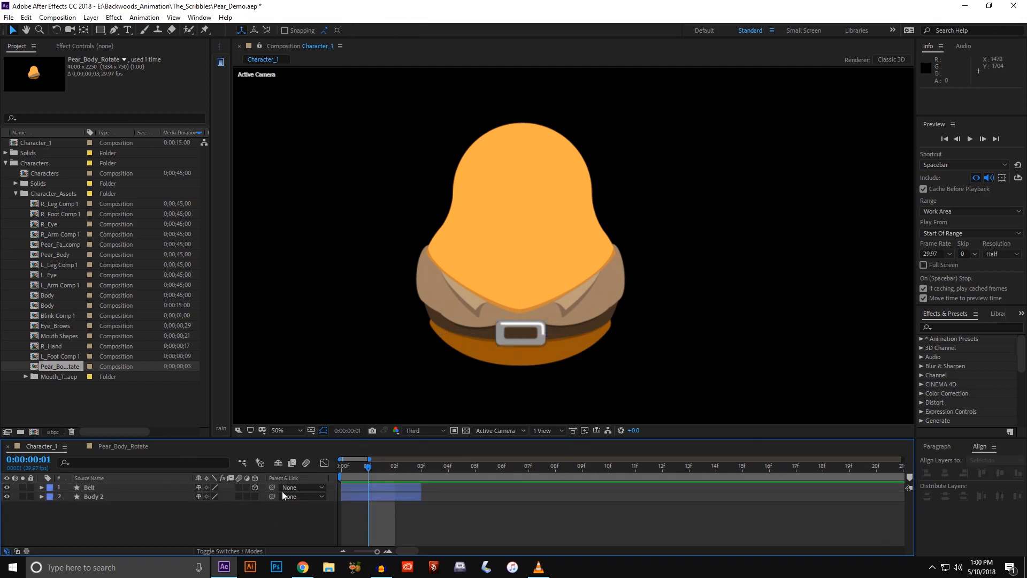
Step: Try raising the lowest point of the orange shape in Body 2 at frame 0, and undo the change
click(492, 248)
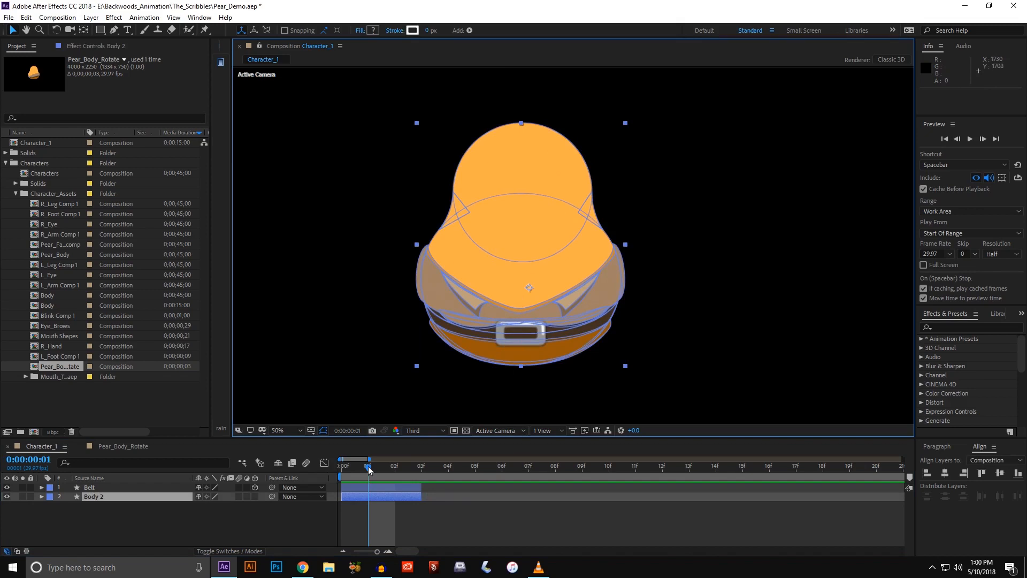
drag(368, 467, 344, 465)
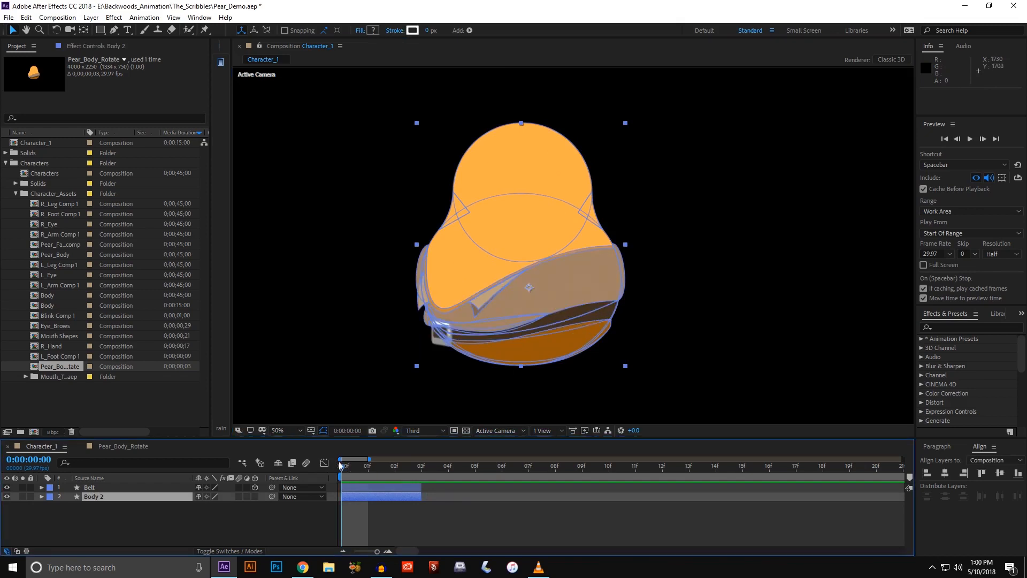
click(355, 313)
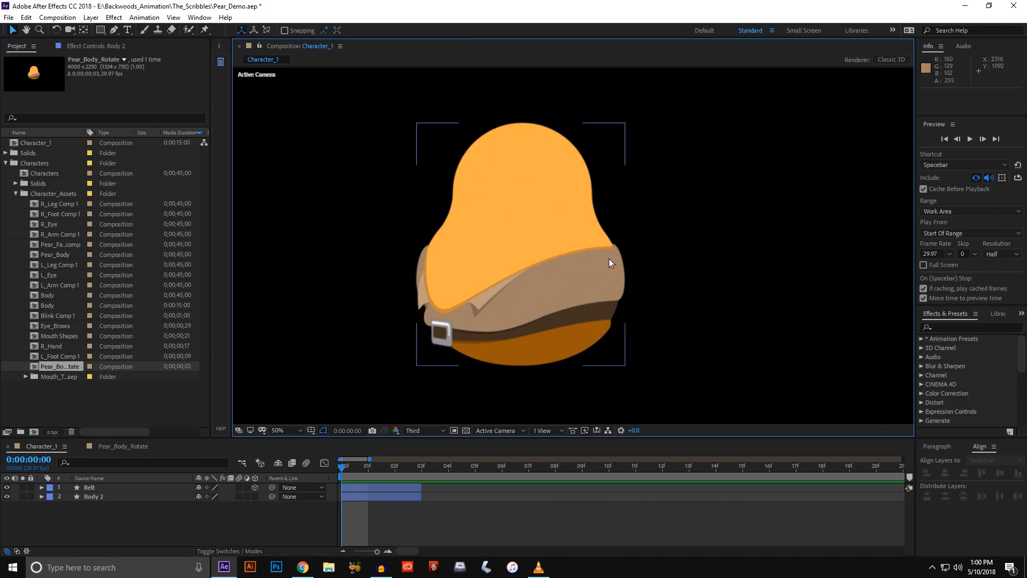
click(525, 271)
double_click(443, 308)
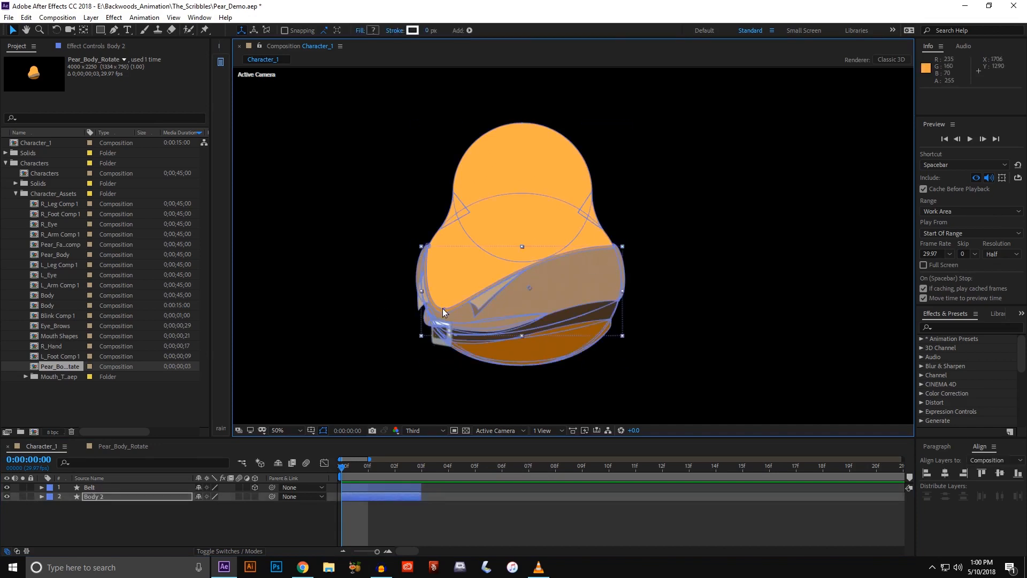
drag(445, 309, 456, 286)
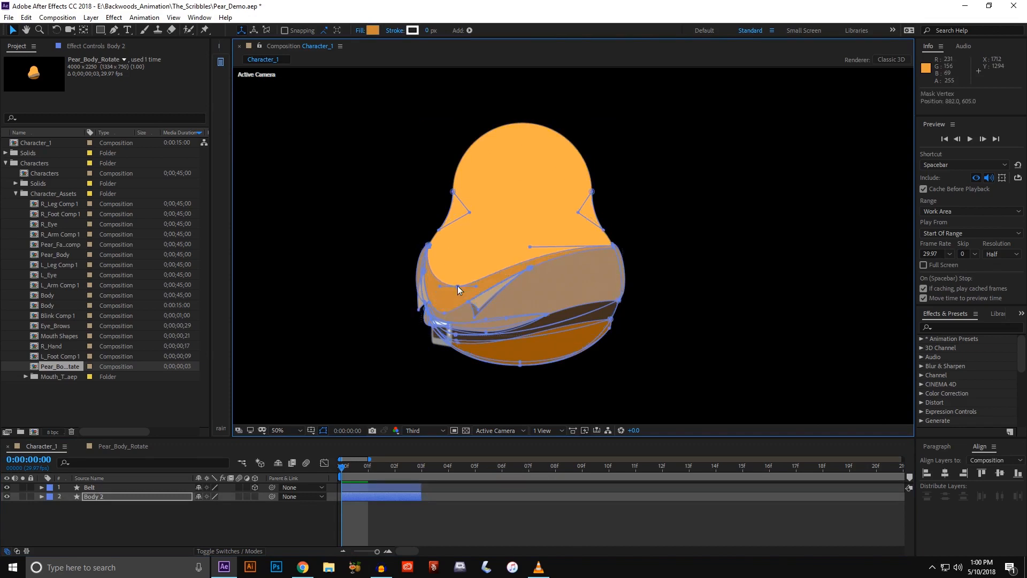
key(ctrl+z)
click(274, 517)
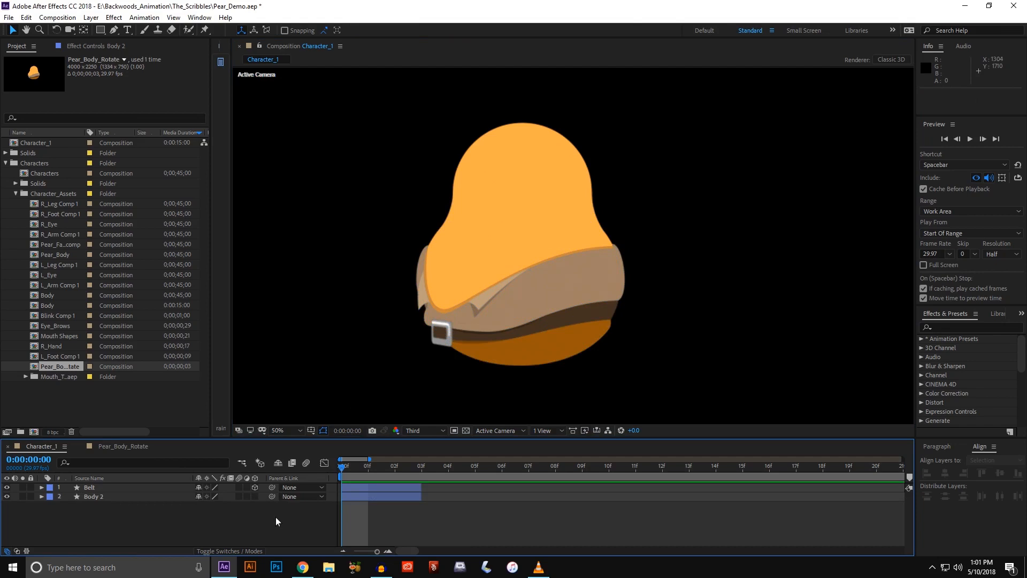
Step: Go to frame 2 to examine the body's pose turned to the opposite side
drag(341, 467, 392, 473)
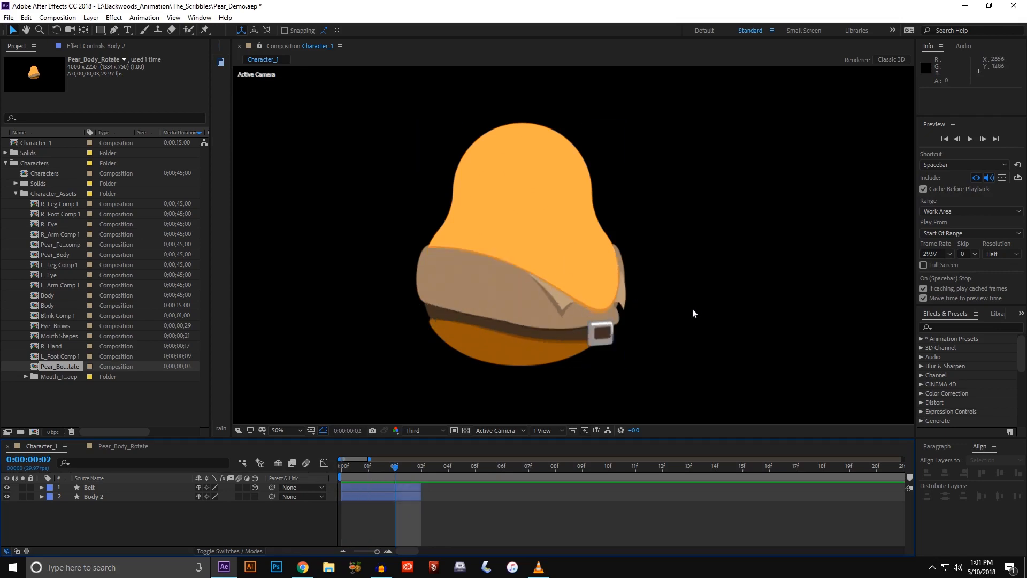
Step: At frame 1, pre-compose the Belt and Body 2 layers into a new composition named Body
drag(392, 468, 368, 470)
click(125, 488)
shift+click(126, 494)
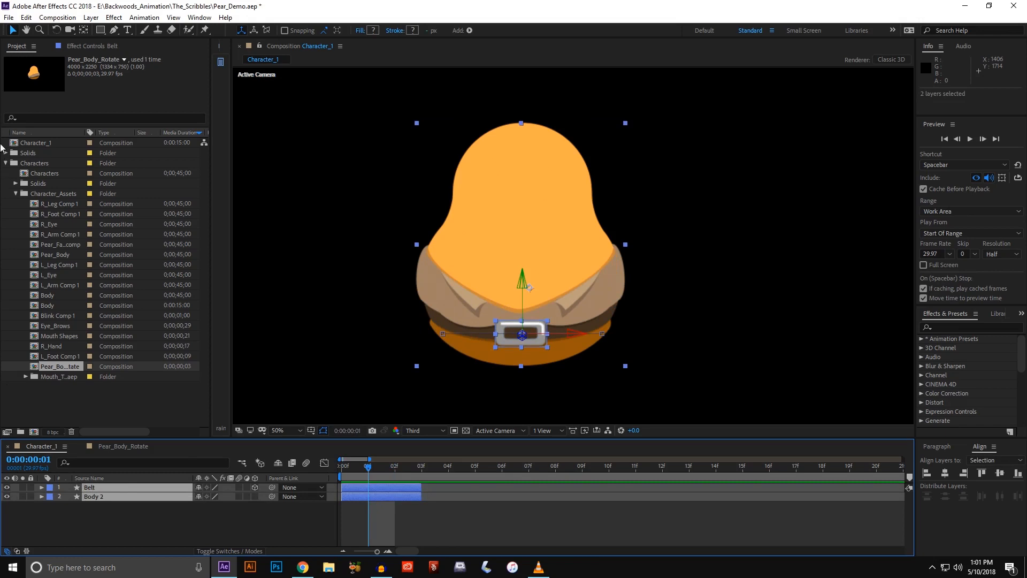
click(91, 17)
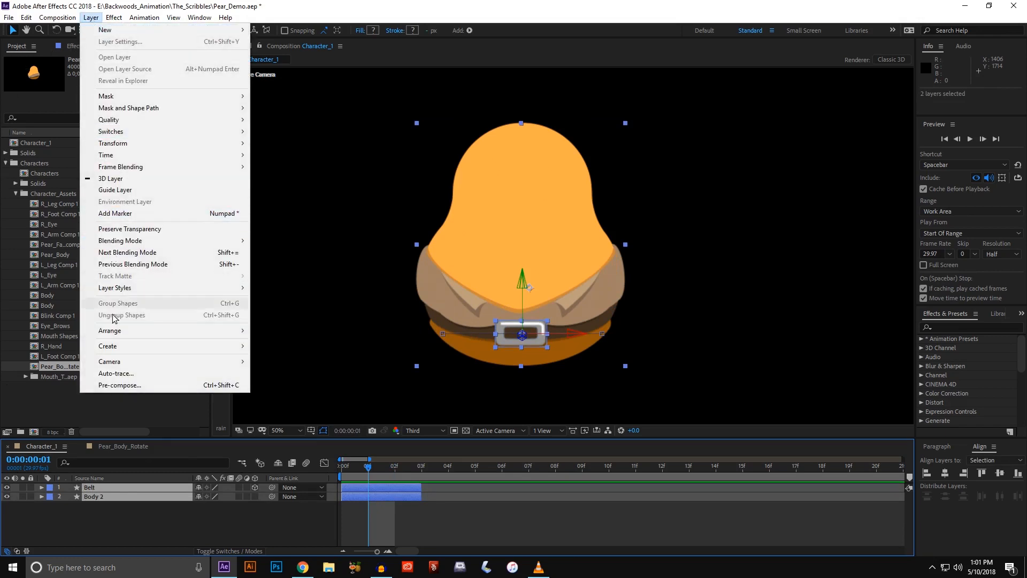
click(113, 388)
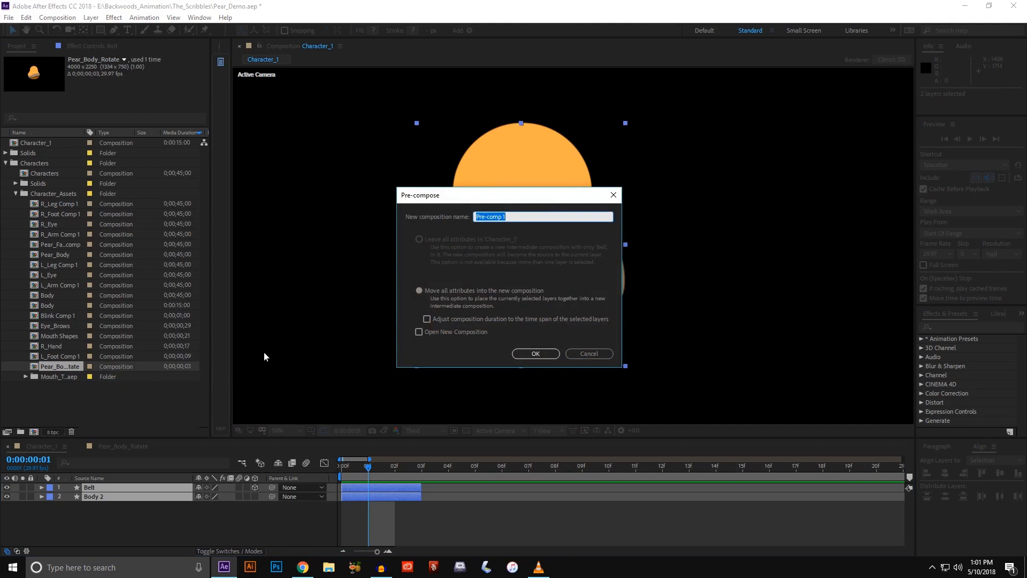
text(Body)
key(Return)
click(154, 496)
click(149, 487)
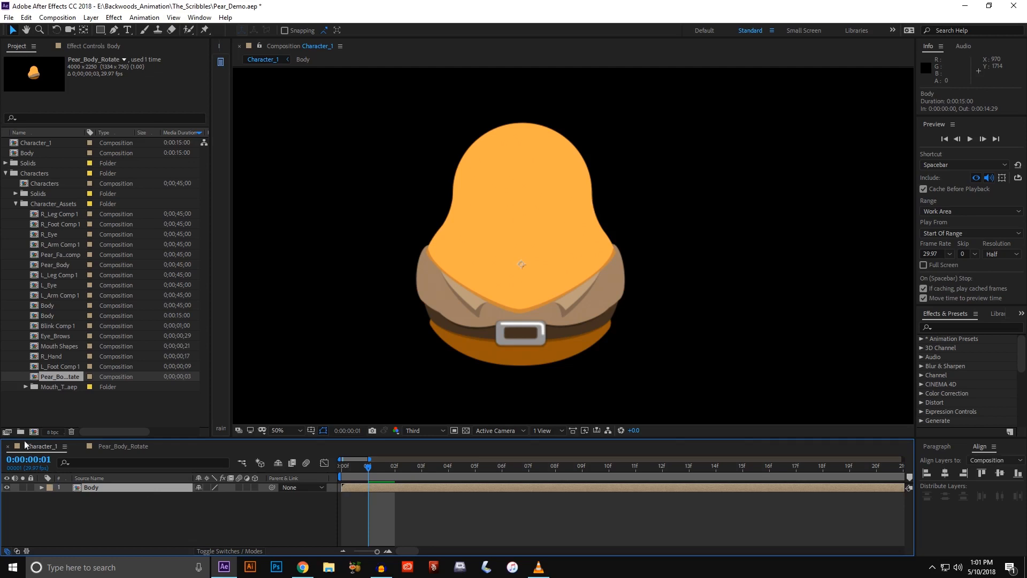
Step: Select the Body layer and show the grid over the composition view
click(89, 502)
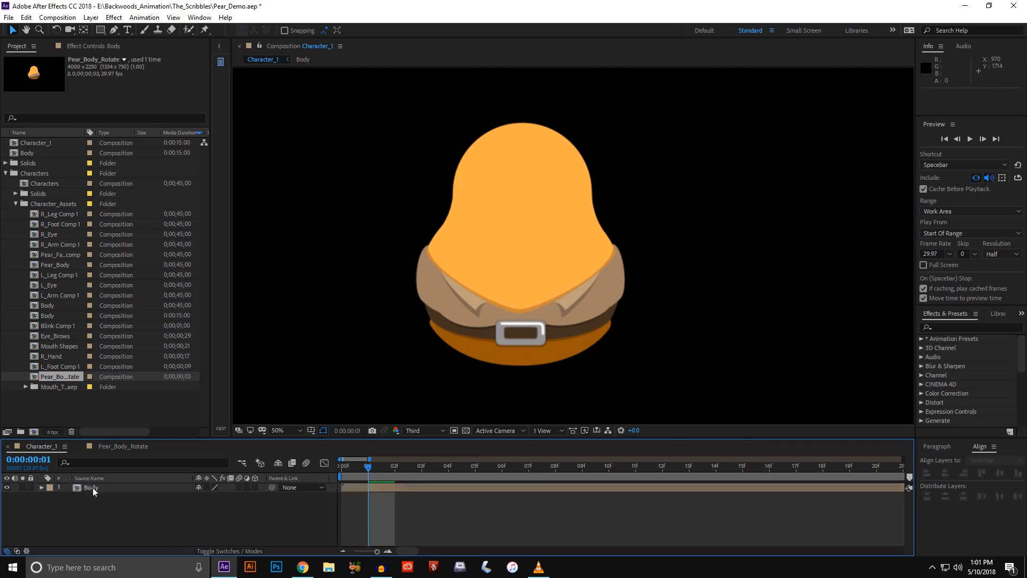
click(92, 487)
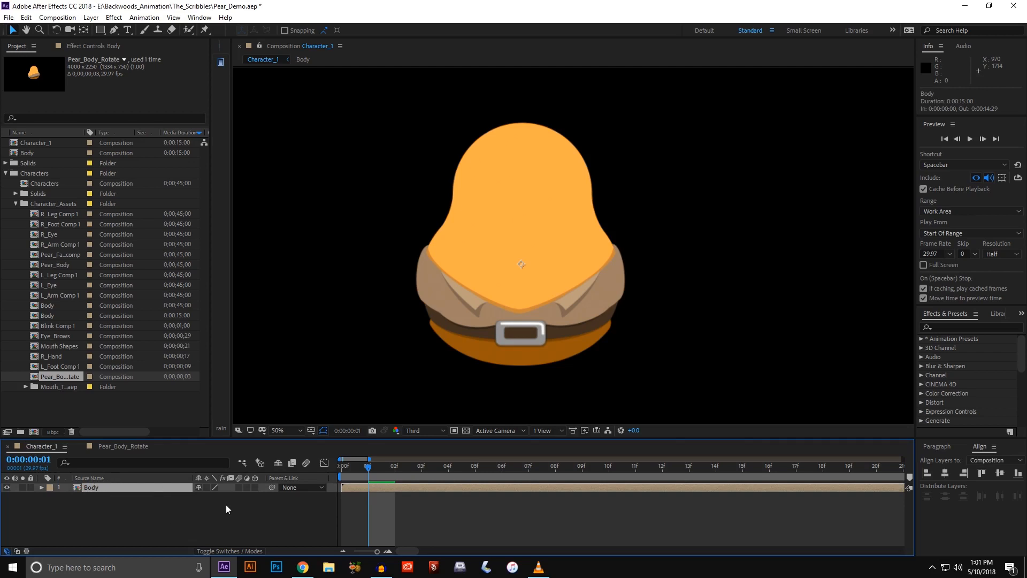
click(311, 430)
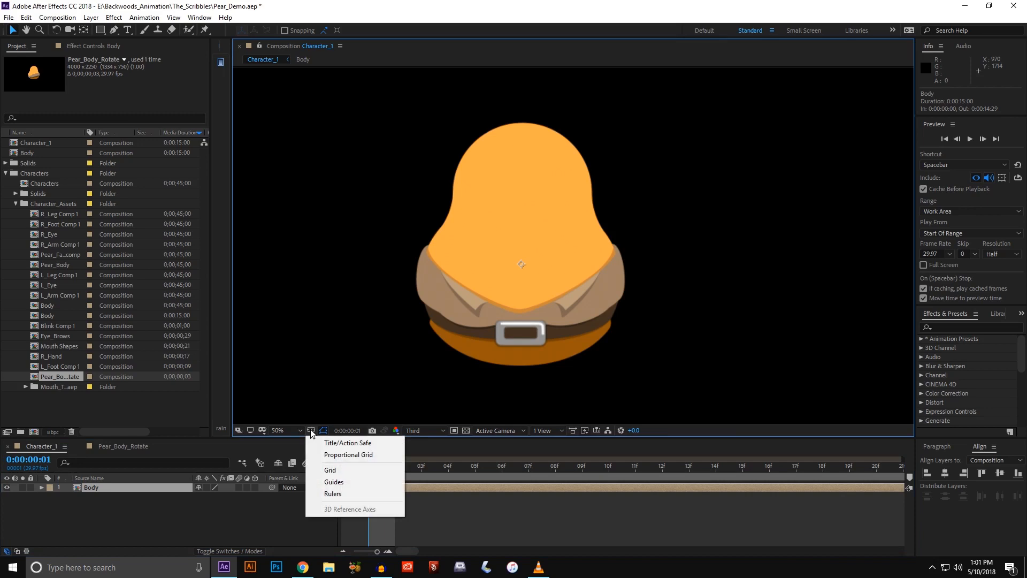
click(320, 471)
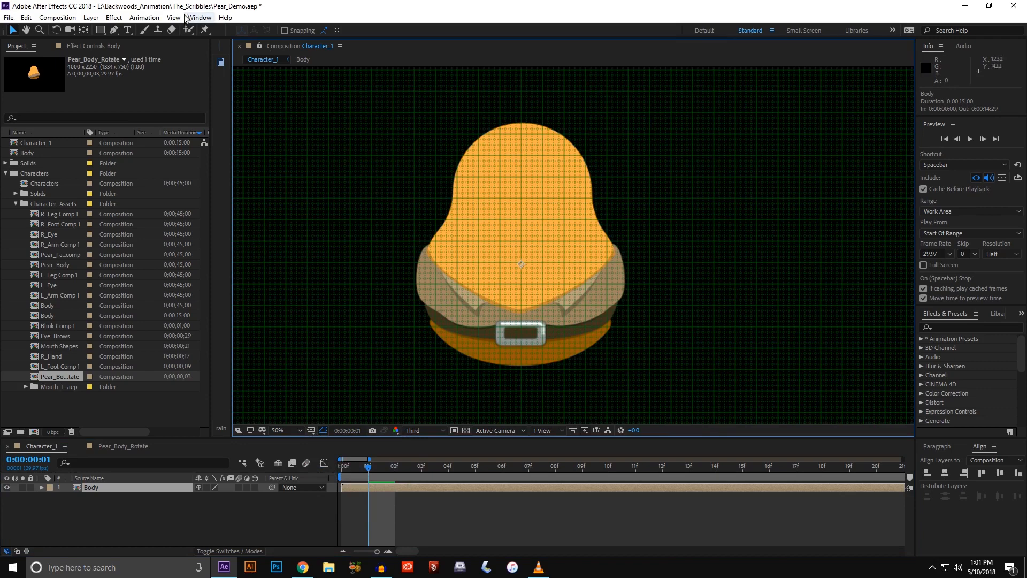
Step: Place three puppet pins along the body's vertical centre line, at the head, mid-body and belt buckle, and hide the grid
click(204, 31)
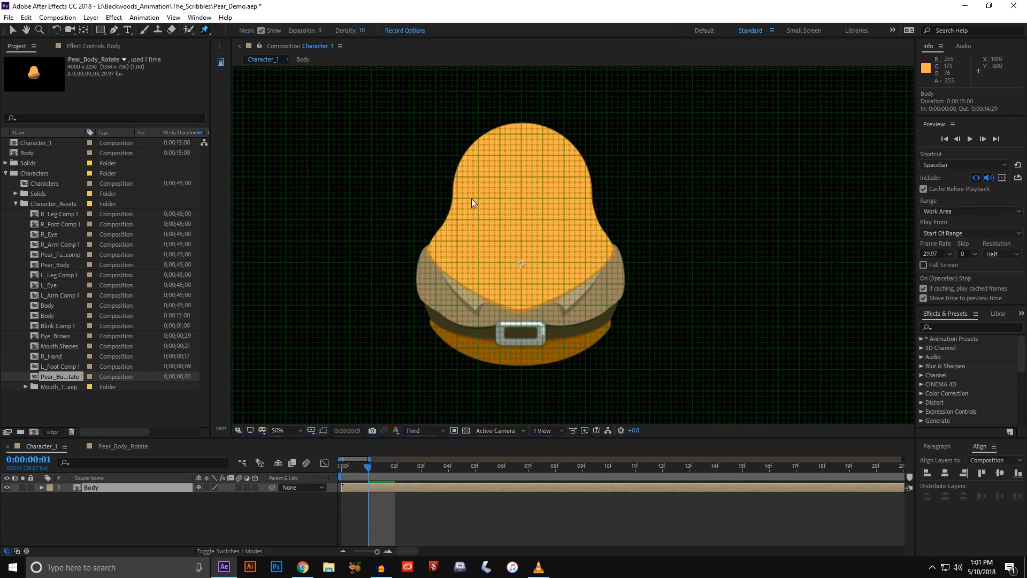
click(521, 177)
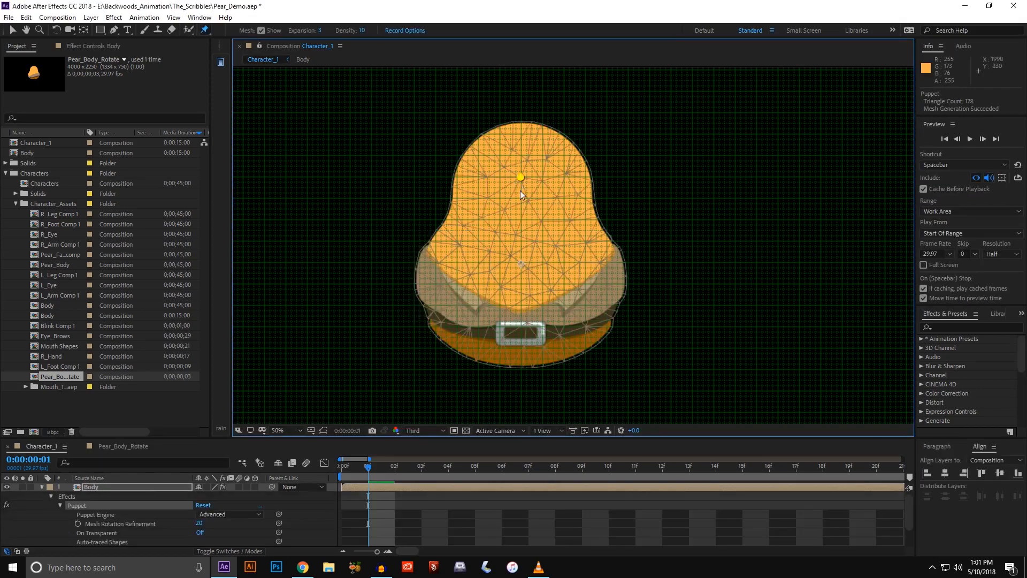
click(520, 263)
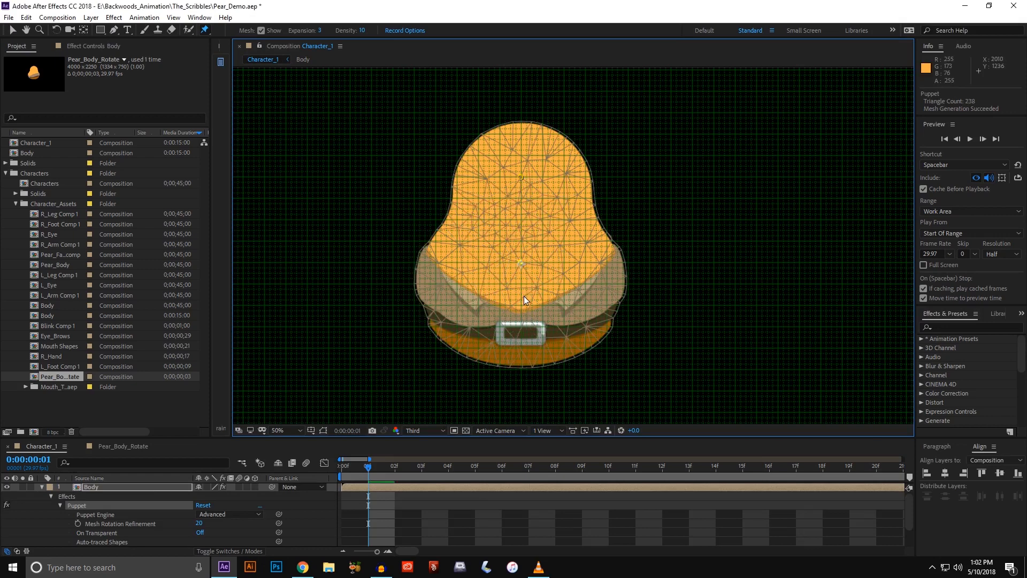
click(522, 332)
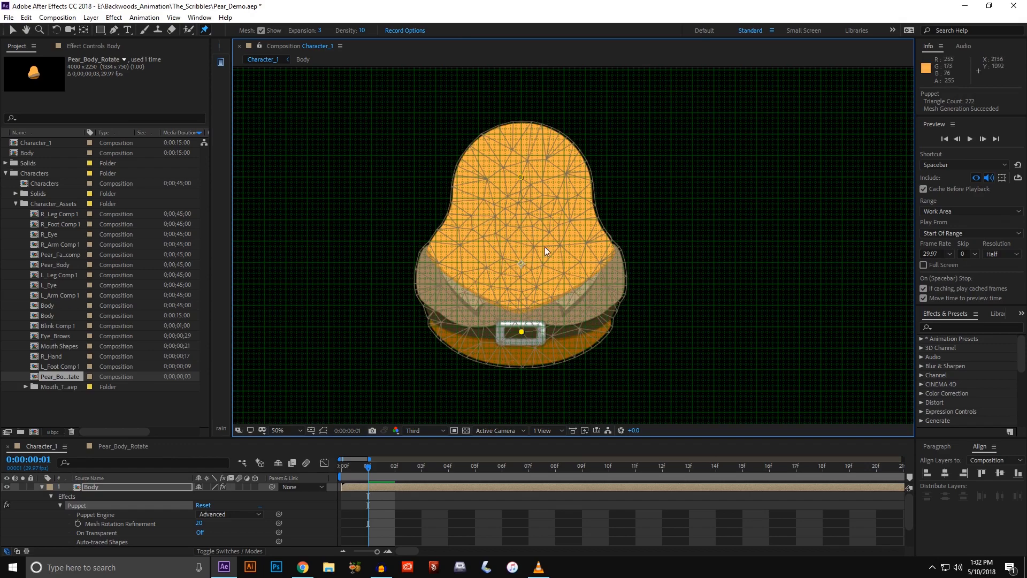
click(311, 431)
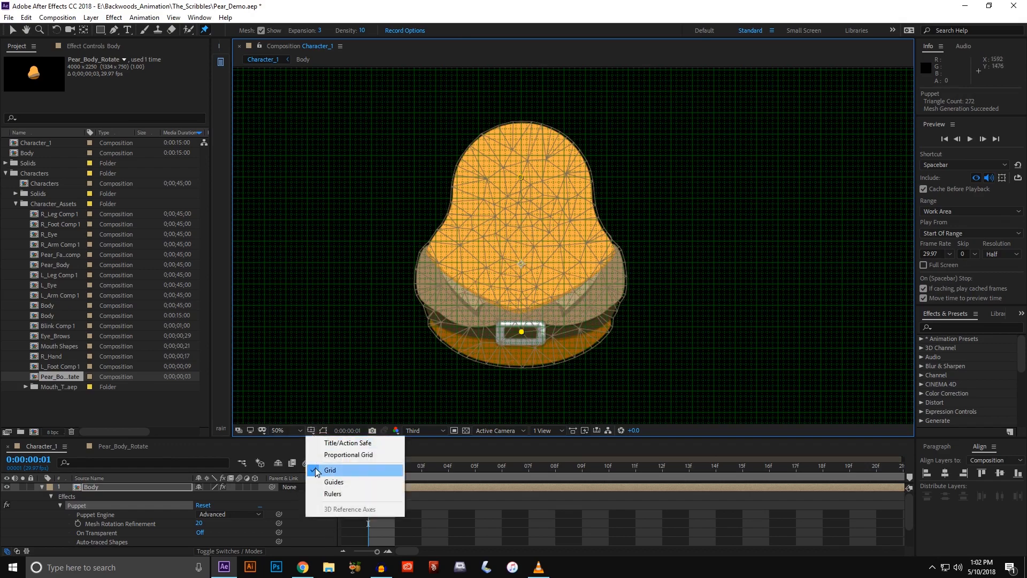
click(316, 471)
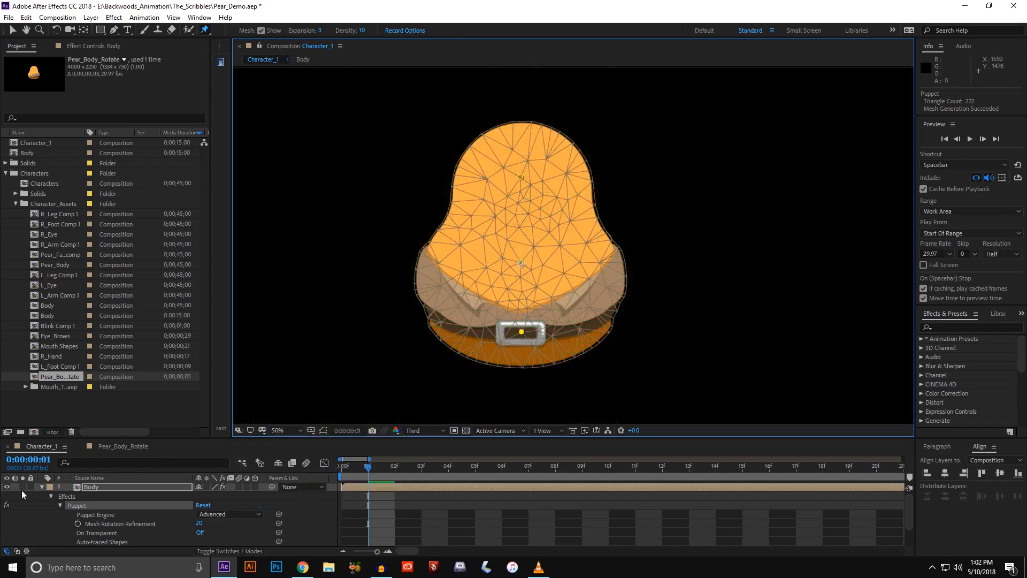
click(42, 488)
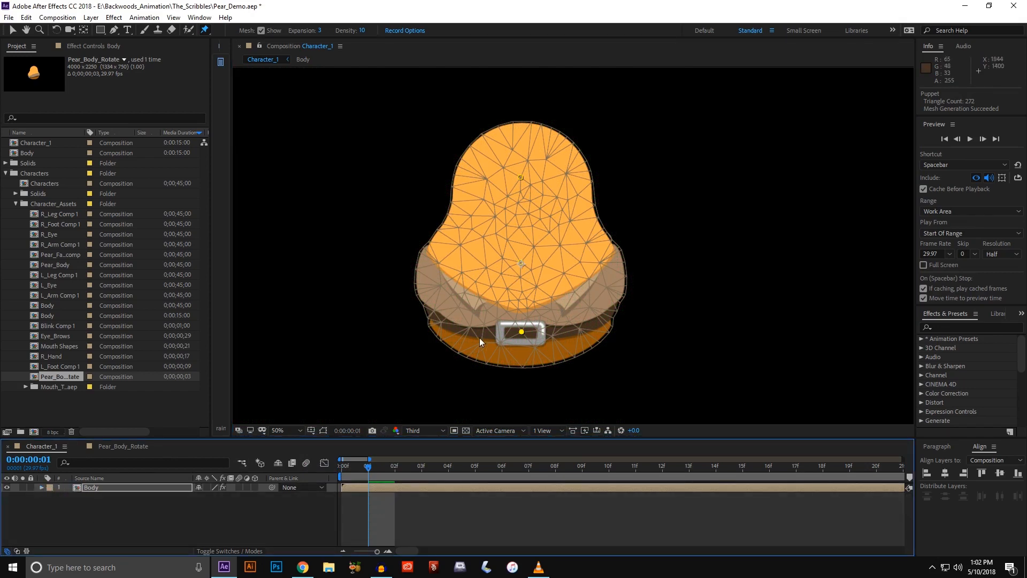
Step: Try bending and squashing the body with the head's puppet pin, and undo the moves
key(v)
mouse_move(524, 333)
mouse_down()
mouse_move(554, 326)
mouse_move(483, 327)
mouse_move(543, 323)
mouse_move(484, 334)
mouse_move(522, 332)
mouse_up()
drag(520, 178, 541, 190)
key(ctrl+z)
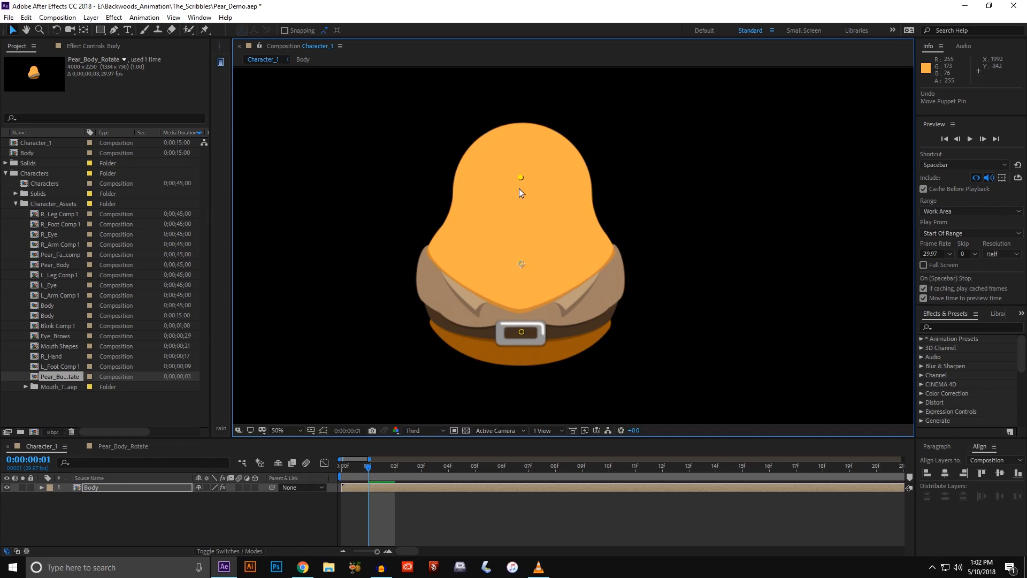
mouse_move(520, 181)
mouse_down()
mouse_move(528, 173)
mouse_move(508, 182)
mouse_up()
drag(521, 178, 506, 179)
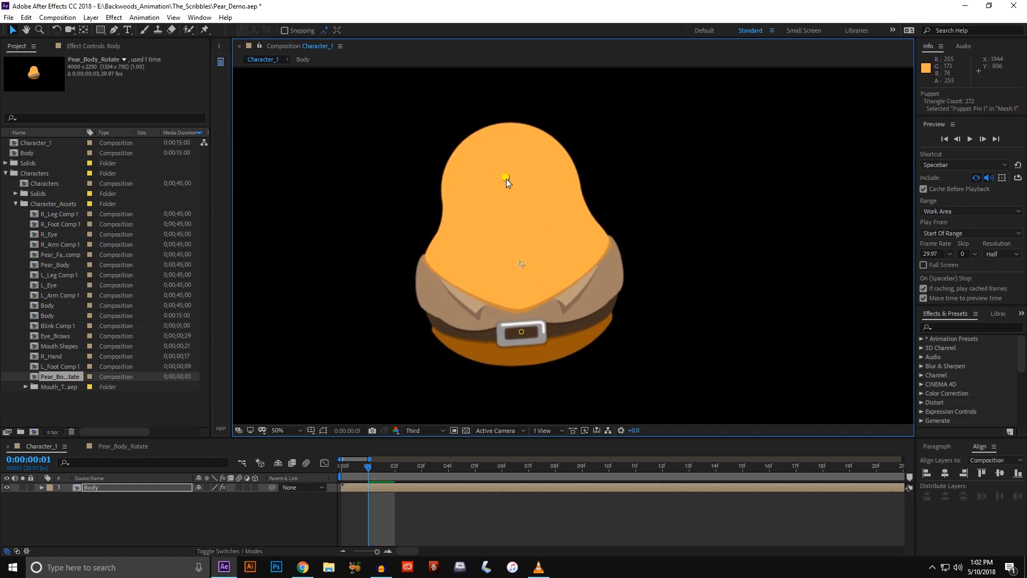
mouse_move(506, 179)
mouse_down()
mouse_move(541, 185)
mouse_move(490, 188)
mouse_move(556, 210)
mouse_move(509, 197)
mouse_up()
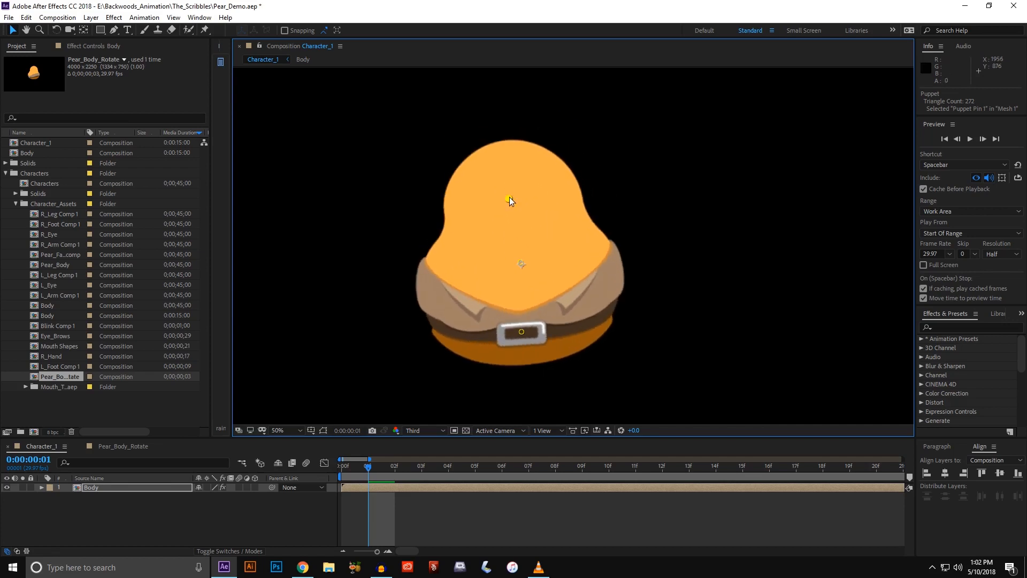
key(ctrl+z)
key(ctrl+z)
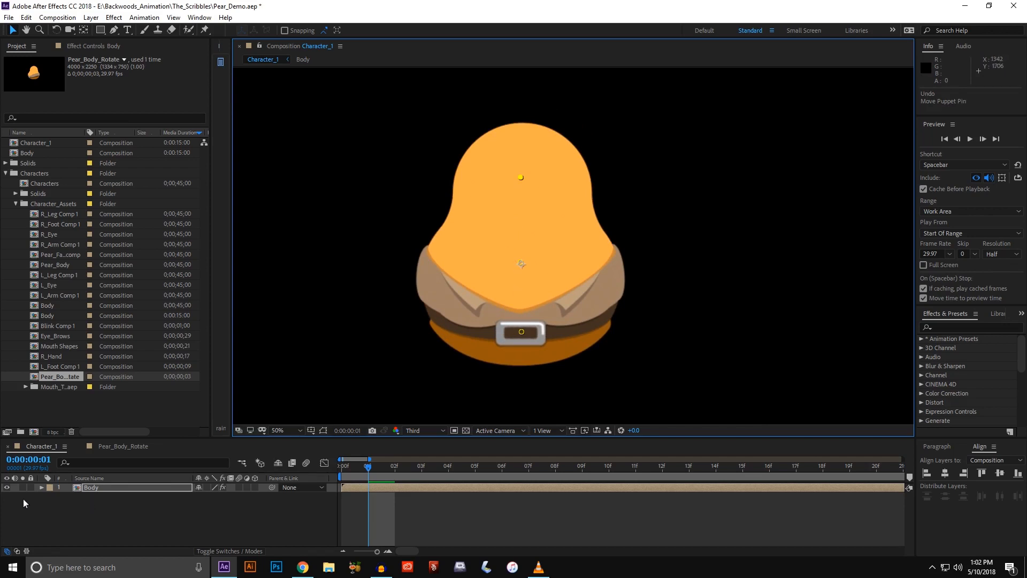
Step: Reveal the puppet pins under the Body layer's Mesh 1 Deform group and rename Puppet Pin 1 as Head
click(41, 487)
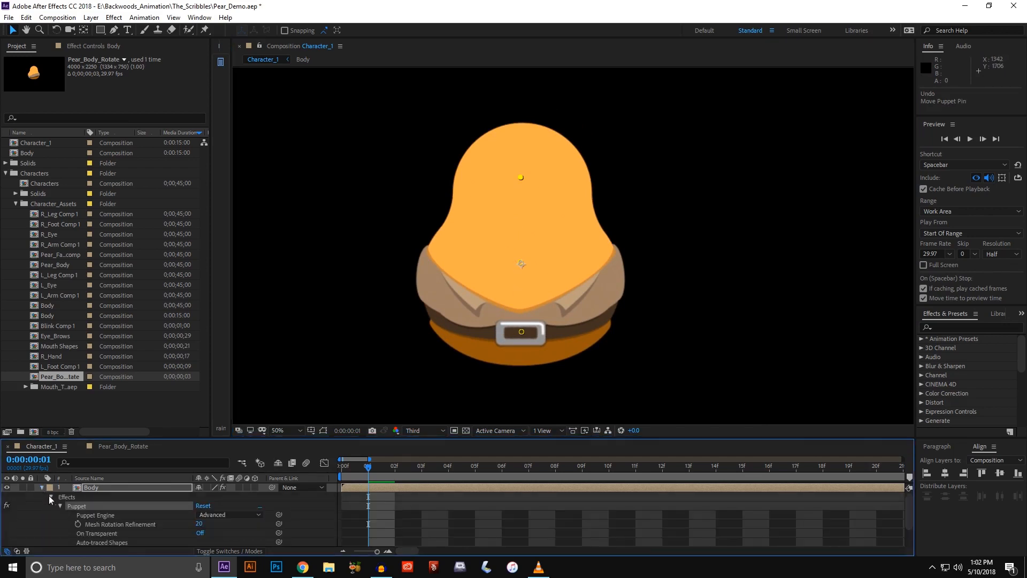
scroll(53, 500, down, 1)
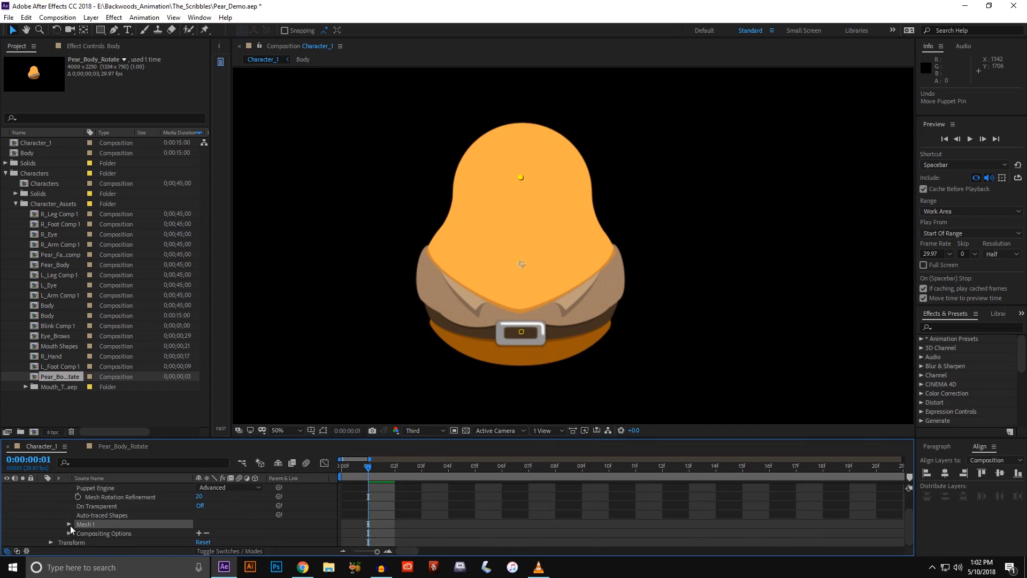
click(69, 524)
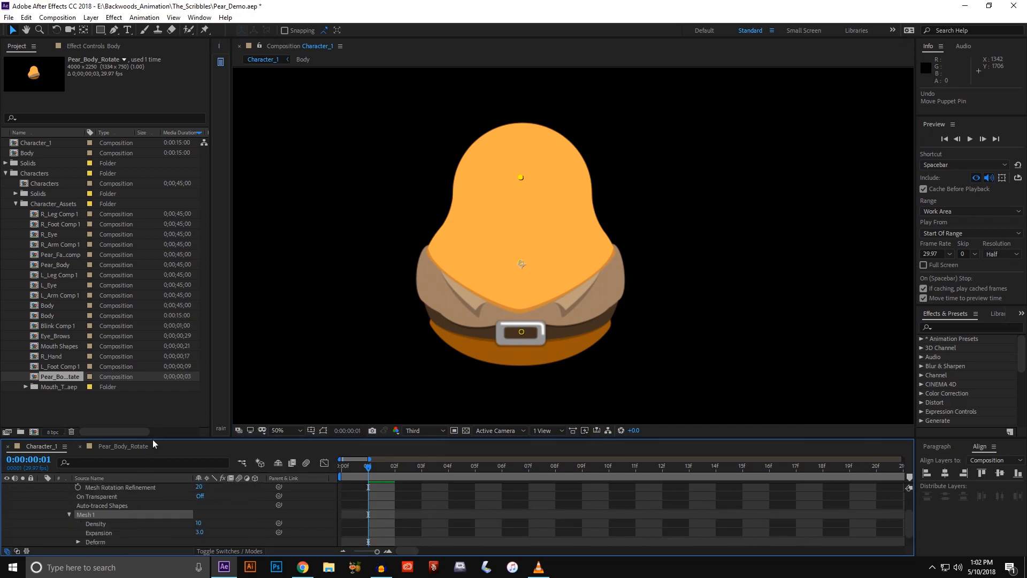
drag(153, 439, 159, 308)
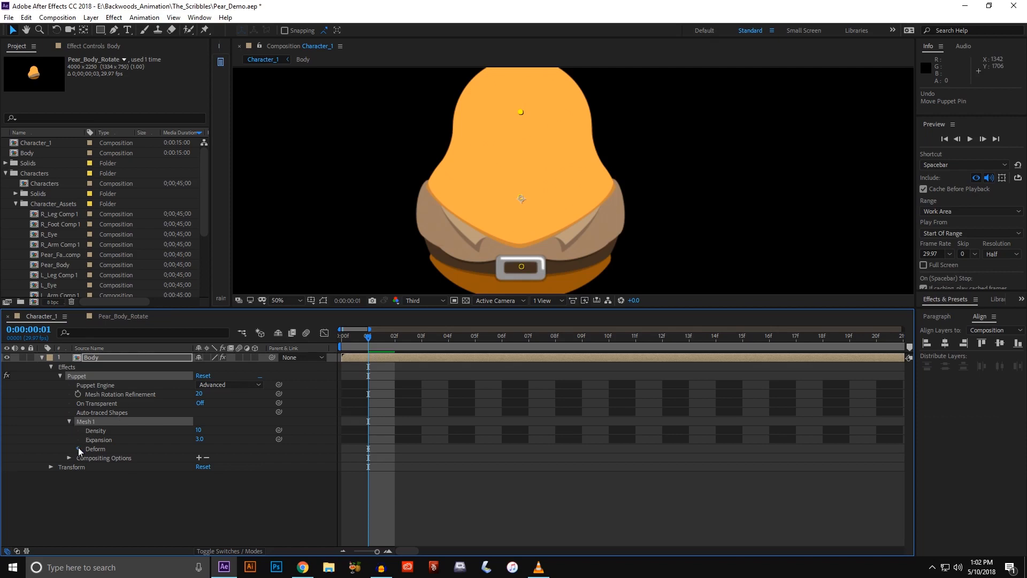
click(79, 447)
click(111, 459)
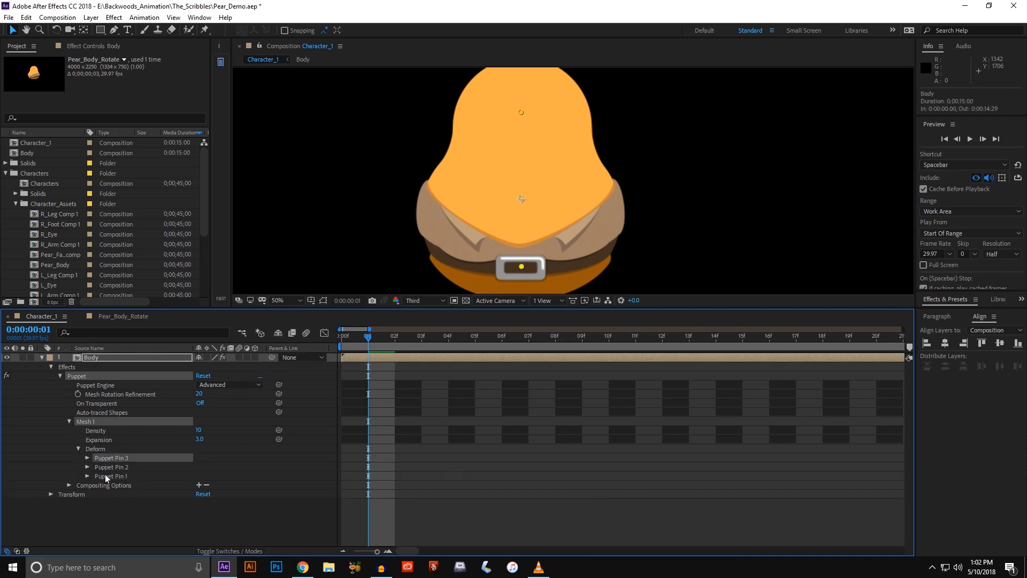
click(105, 474)
key(Return)
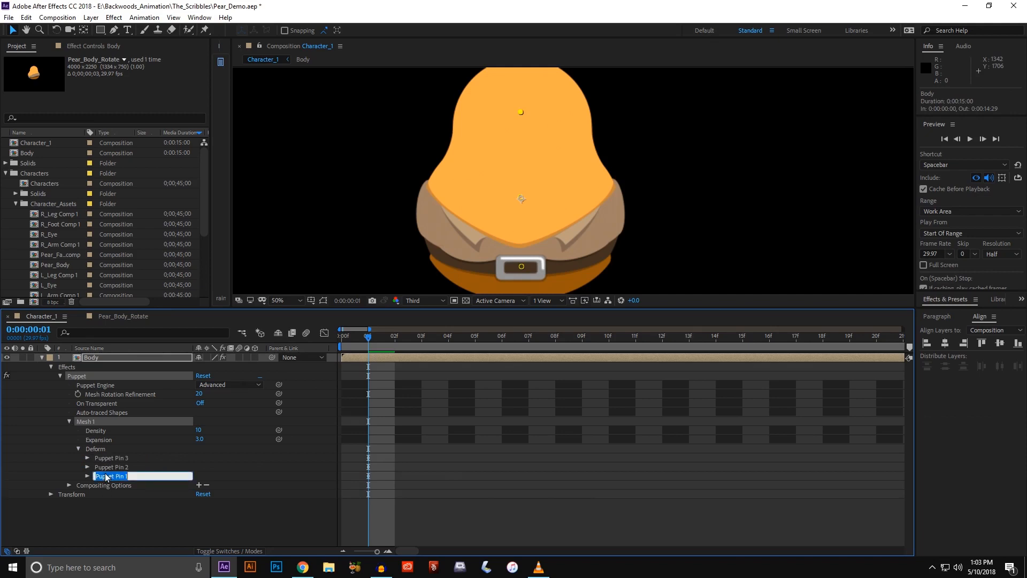
text(H)
key(Return)
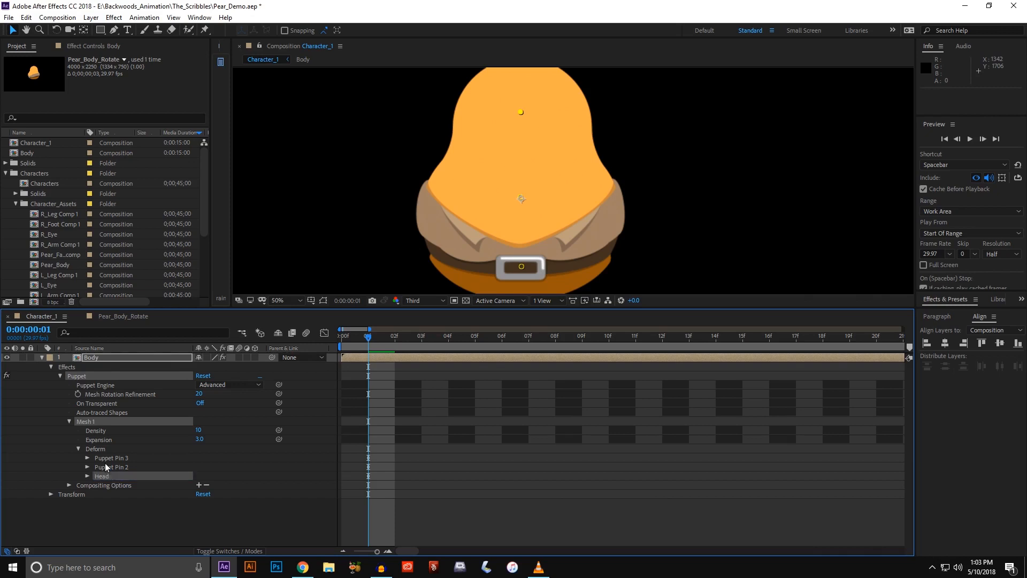
Step: Rename Puppet Pin 2 as Shoulders and Puppet Pin 3 as Hips
click(105, 469)
key(Return)
text(Shoulders)
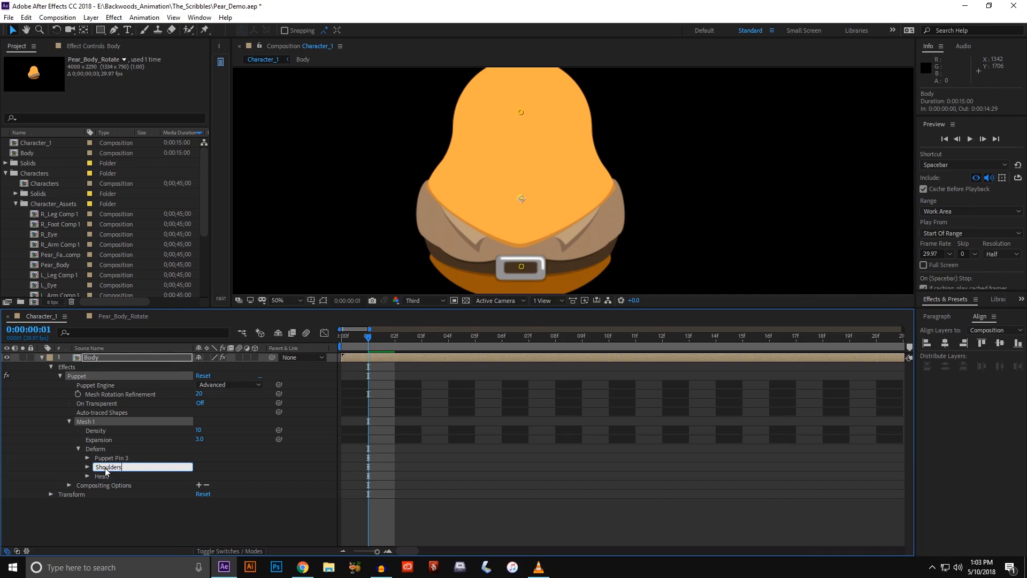
key(Return)
click(110, 457)
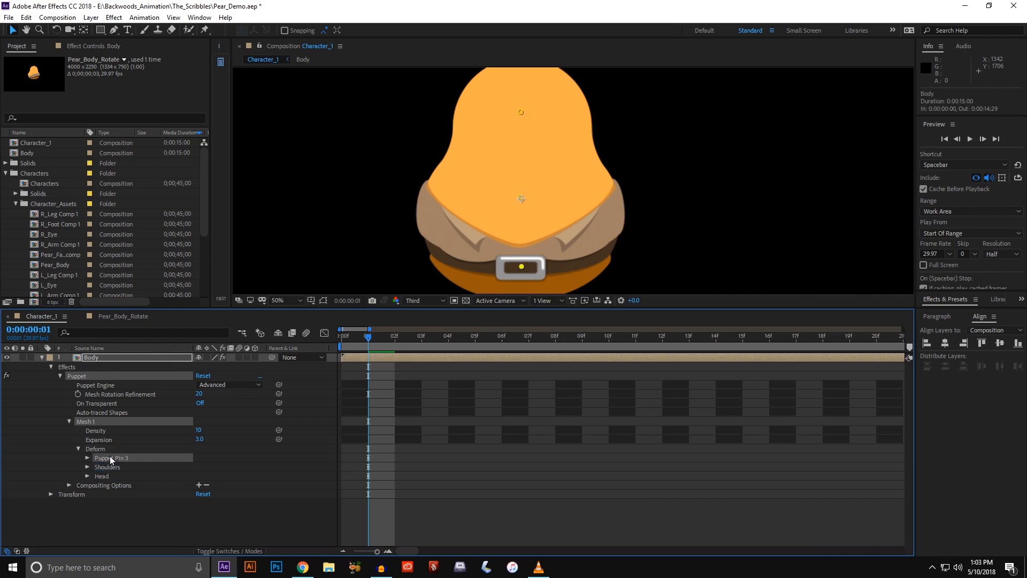
key(Return)
text(Hips)
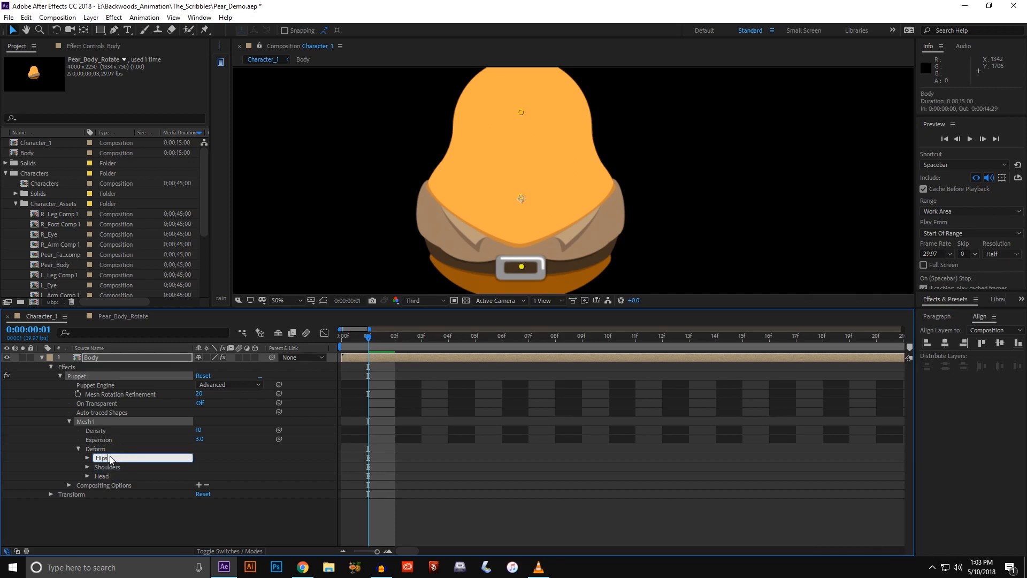
key(Return)
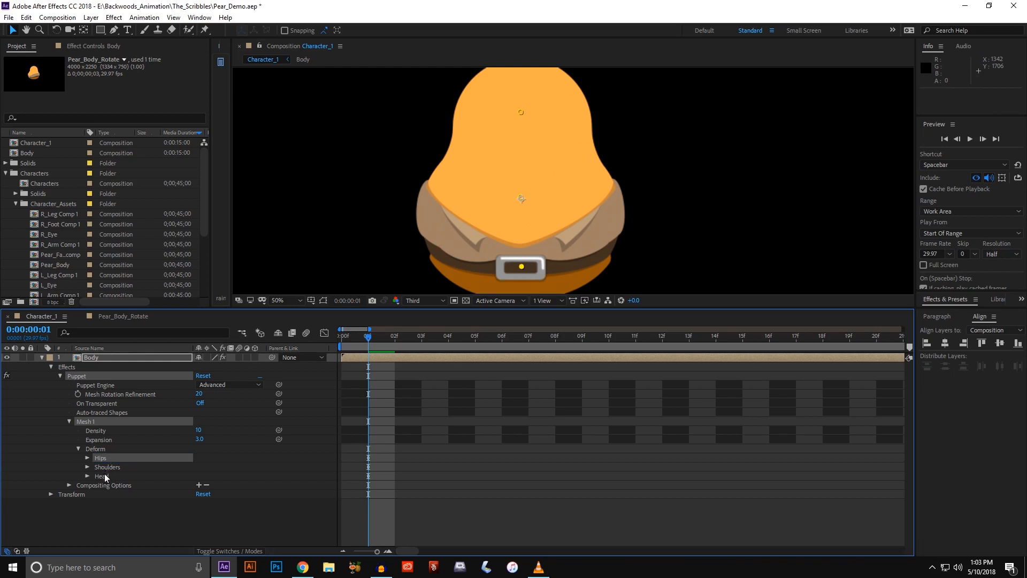
Step: Select the Hips, Shoulders and Head pins together and widen the Duik panel to reveal its rigging tools
shift+click(104, 476)
drag(232, 146, 368, 142)
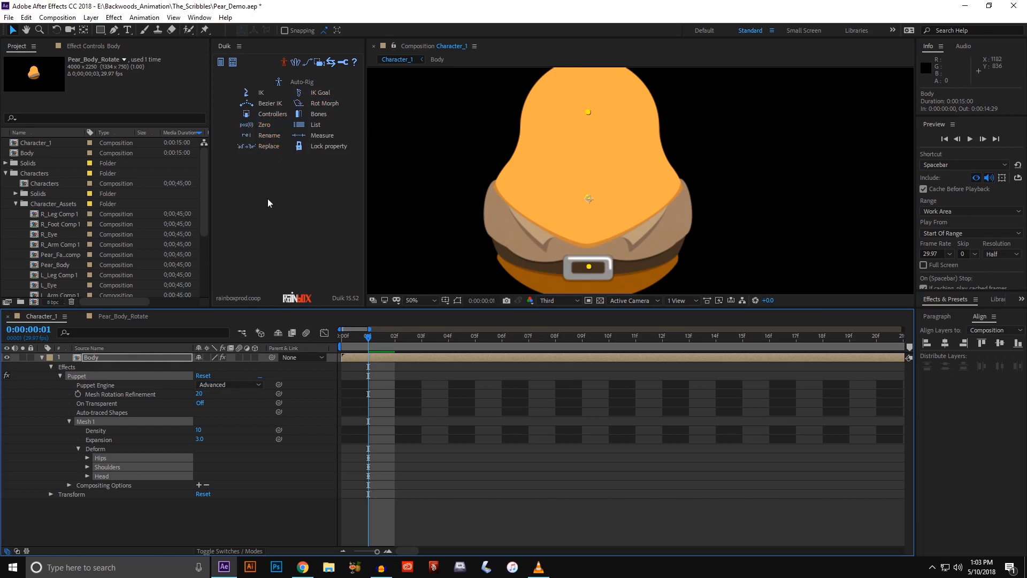
Step: Switch to Chrome to look over the Duik page on the Rainbox site, and return to After Effects
click(303, 567)
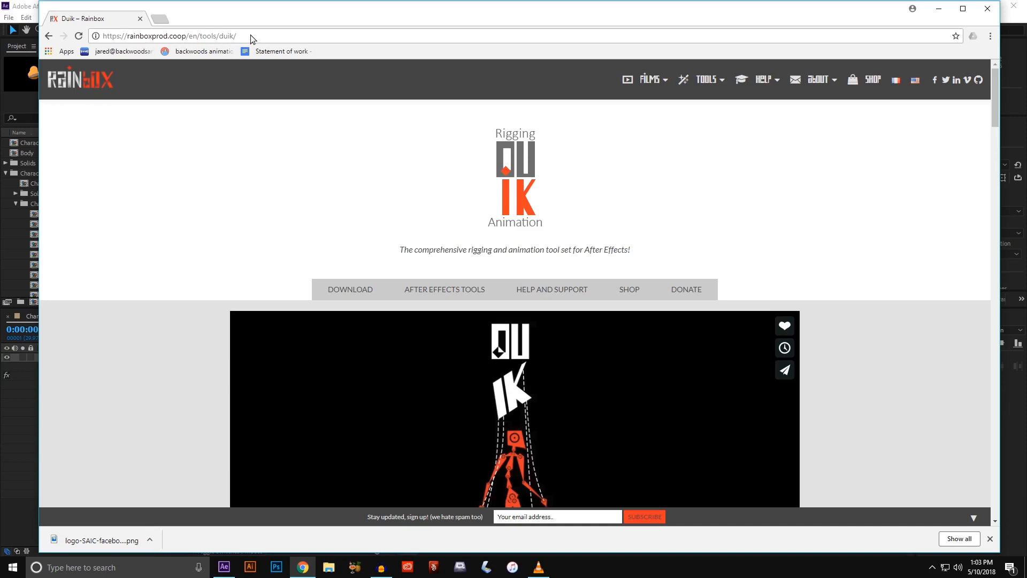
scroll(345, 253, down, 4)
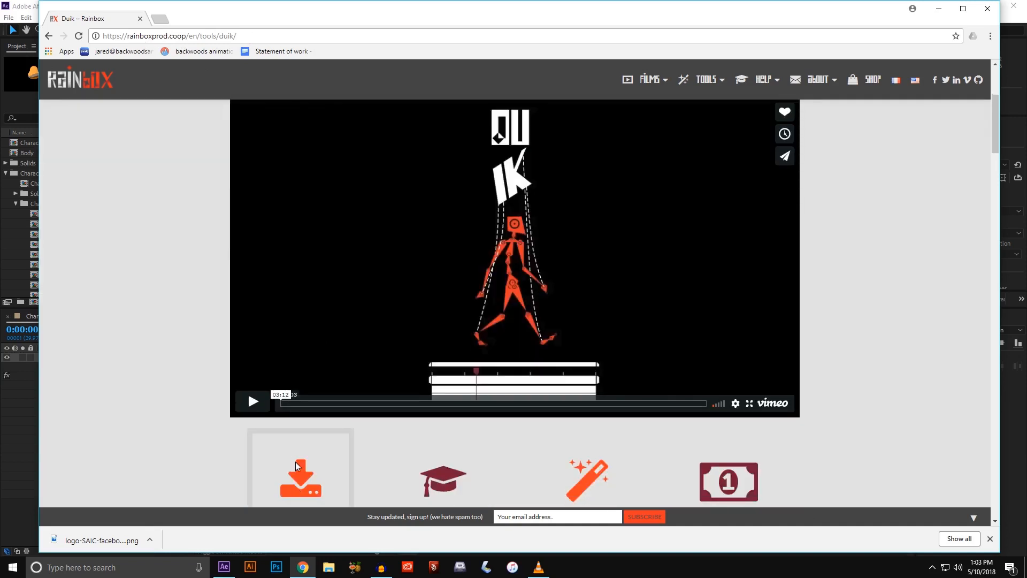
scroll(290, 415, up, 2)
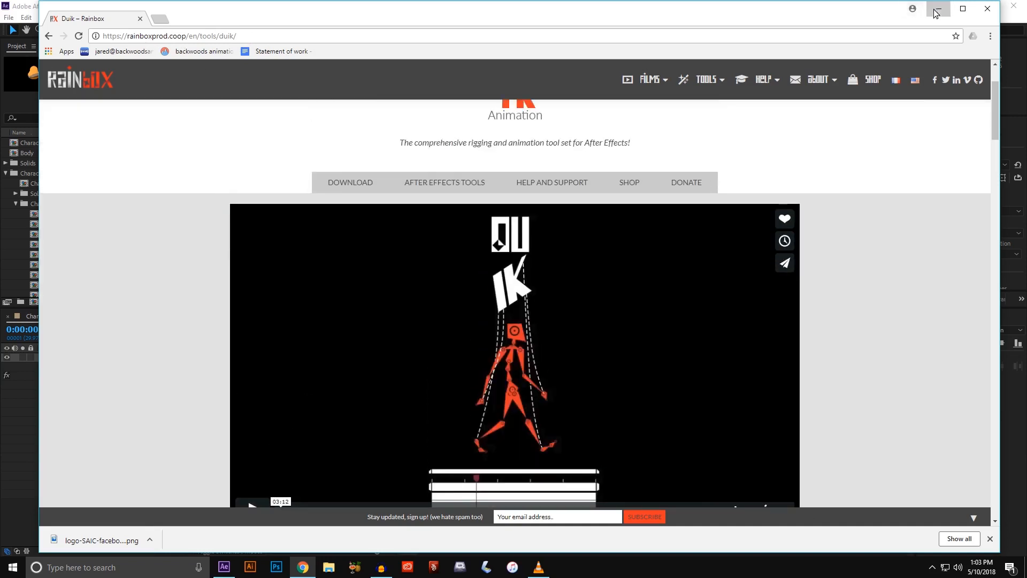
click(939, 8)
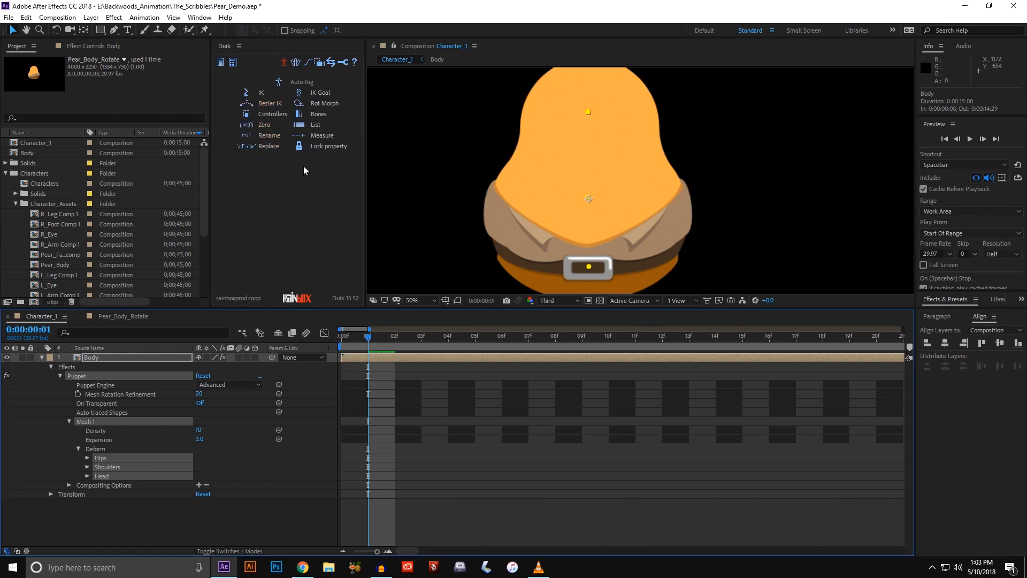
Step: Create Duik bones for the Hips, Shoulders and Head puppet pins and collapse the Body layer's properties
click(319, 116)
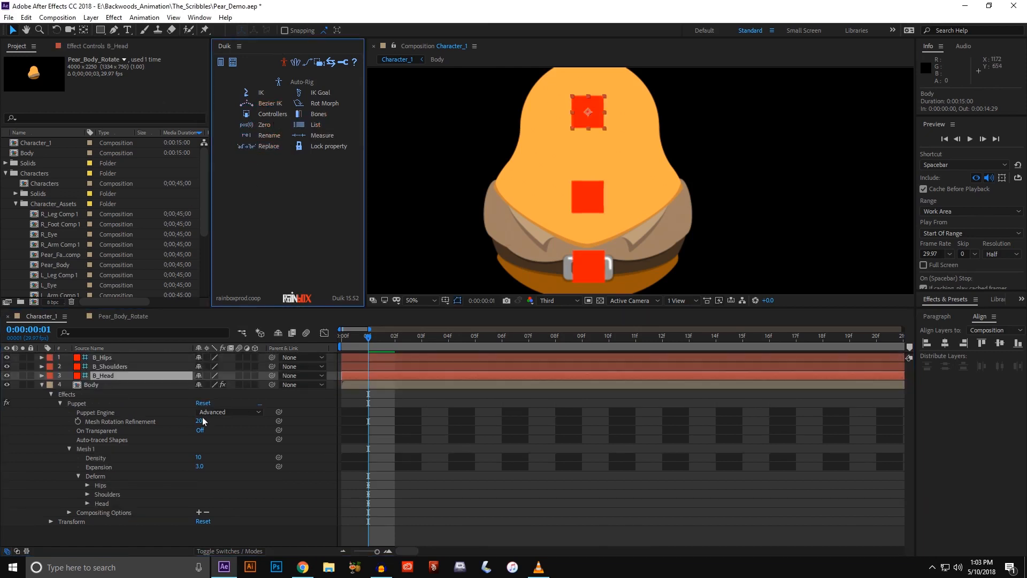
click(42, 385)
Step: Create small white Duik controllers for the B_Hips, B_Shoulders and B_Head bones
shift+click(107, 360)
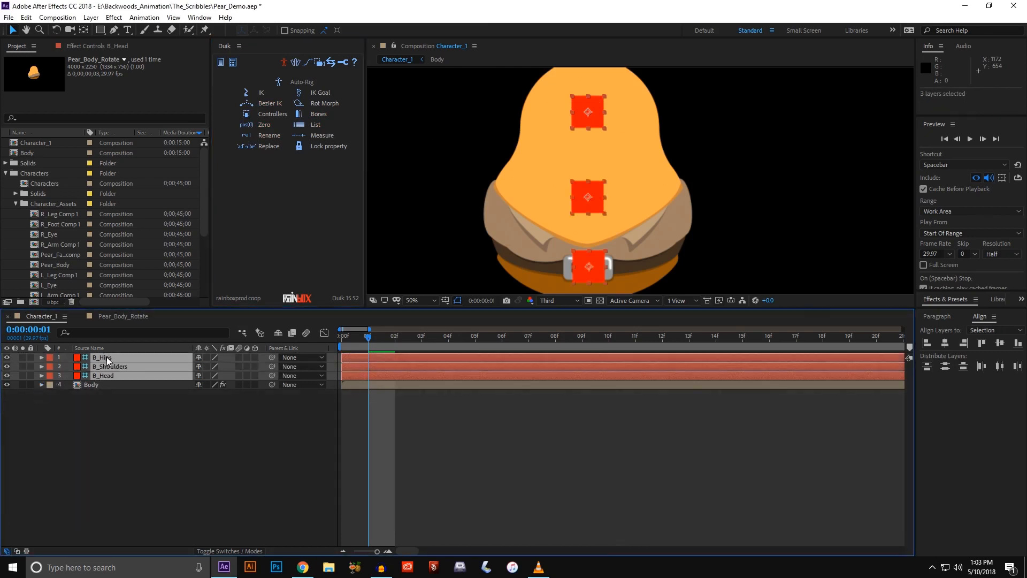
click(265, 113)
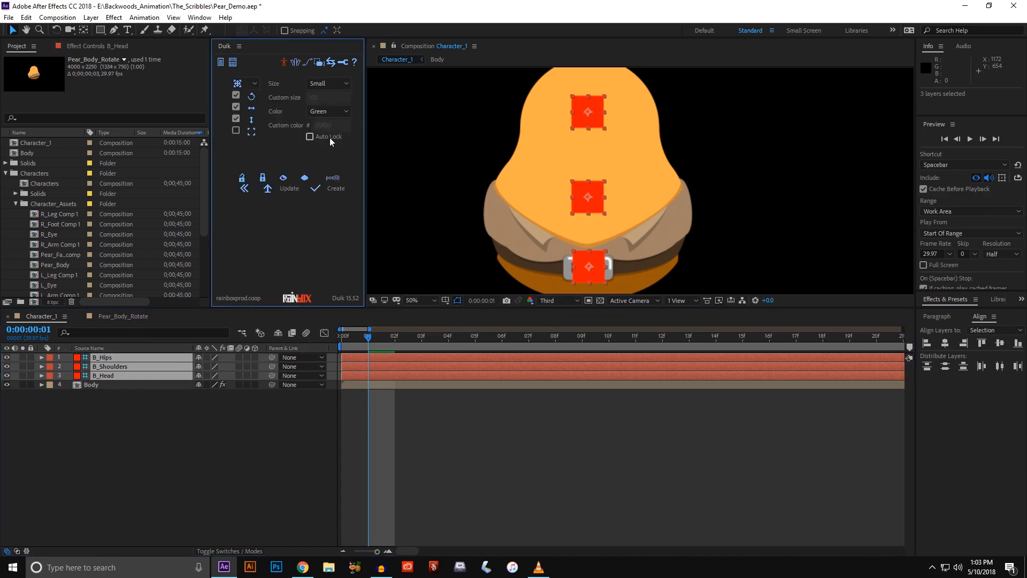
drag(365, 133, 396, 131)
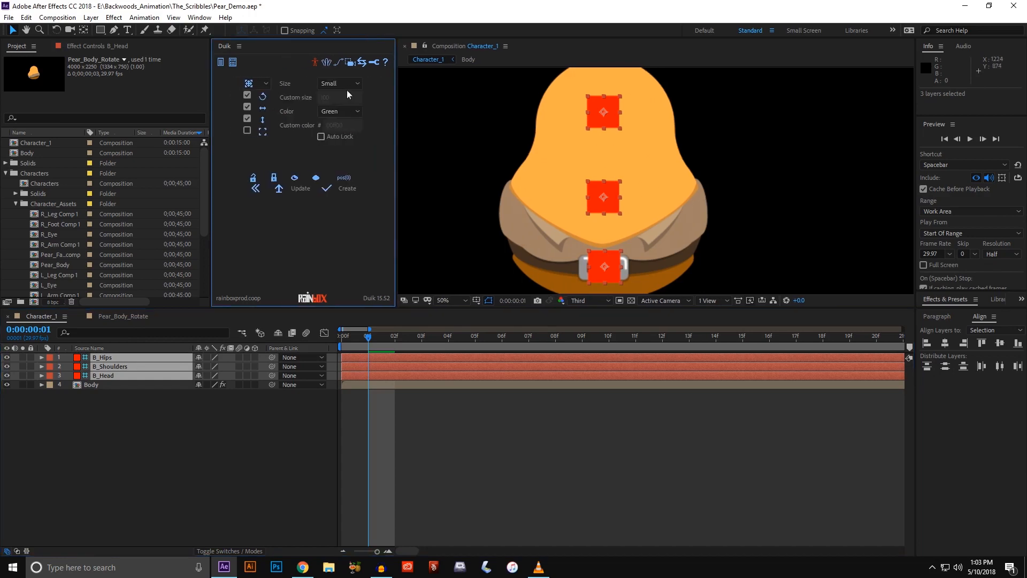
click(339, 110)
click(332, 188)
click(348, 190)
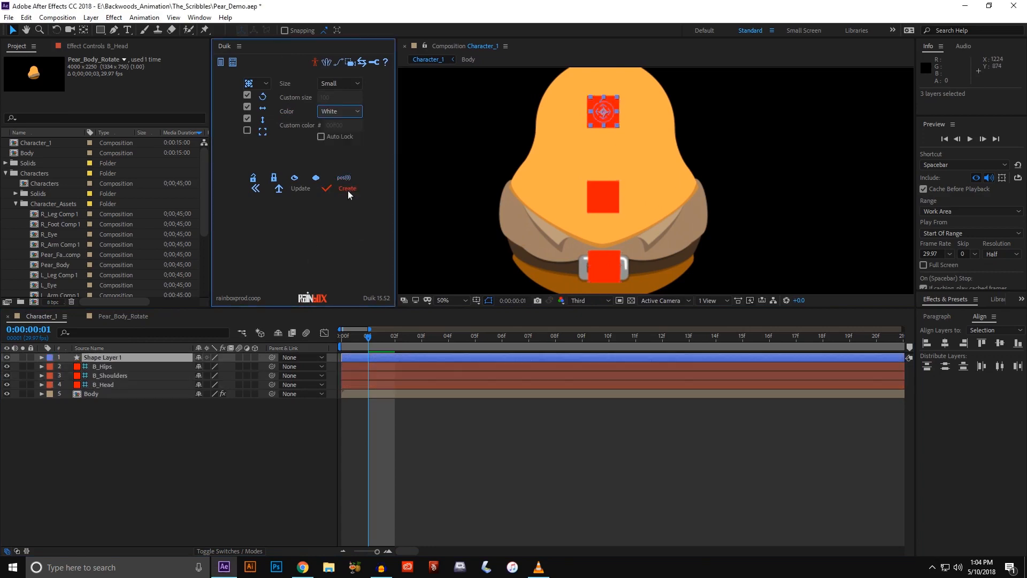
click(152, 466)
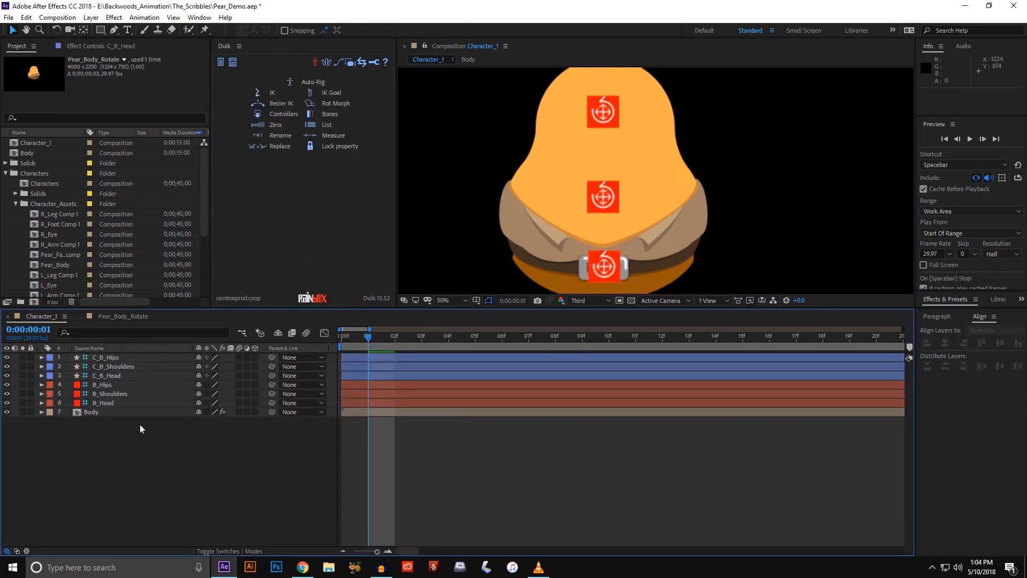
Step: Parent B_Hips to C_B_Hips, B_Shoulders to C_B_Shoulders and B_Head to C_B_Head
click(133, 384)
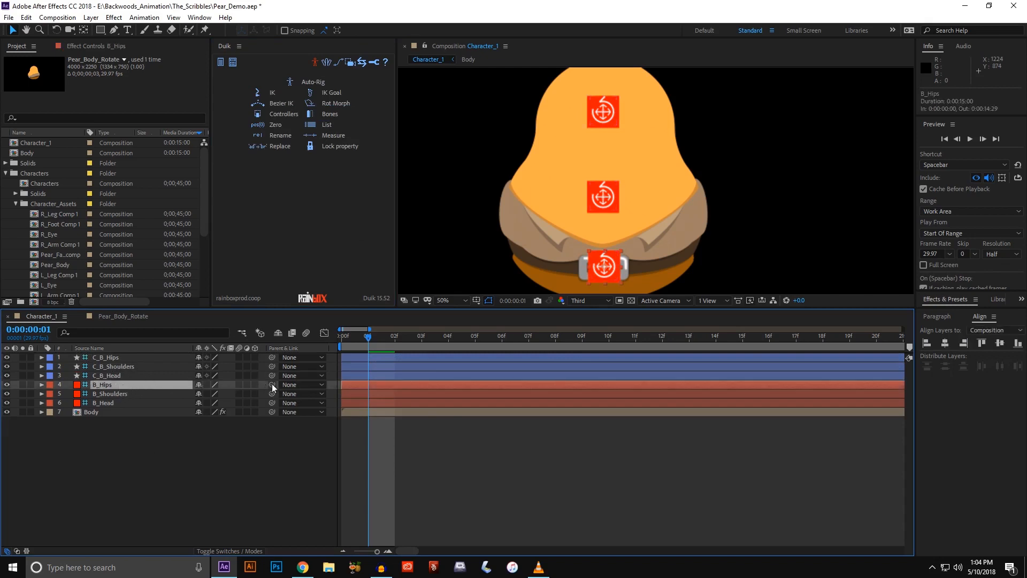
drag(269, 386, 129, 357)
click(133, 392)
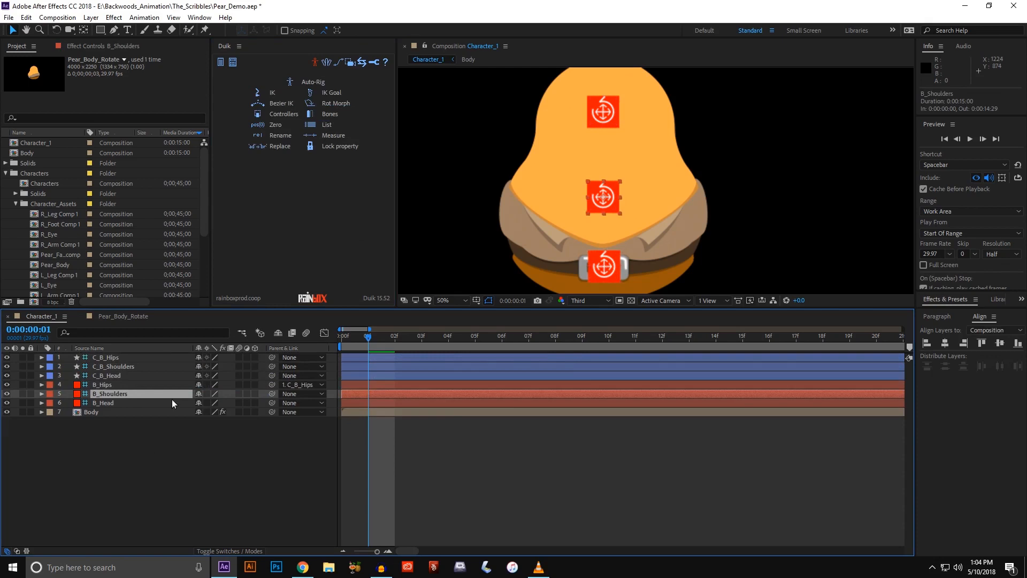
drag(271, 393, 128, 367)
click(175, 402)
drag(272, 402, 131, 376)
Step: Hide the B_Hips, B_Shoulders and B_Head bone layers while keeping the Body layer visible
click(123, 384)
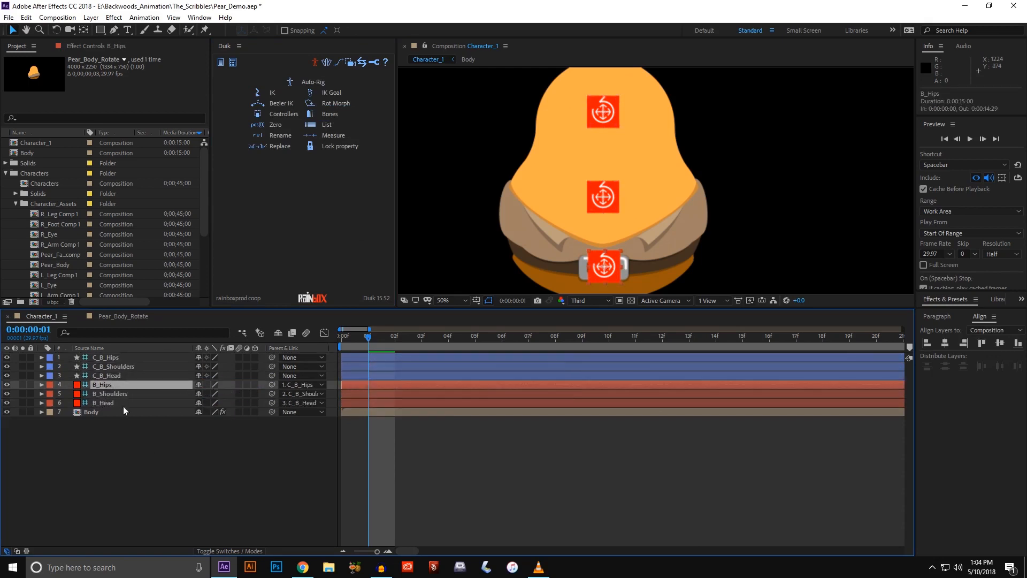
shift+click(123, 404)
drag(7, 384, 18, 412)
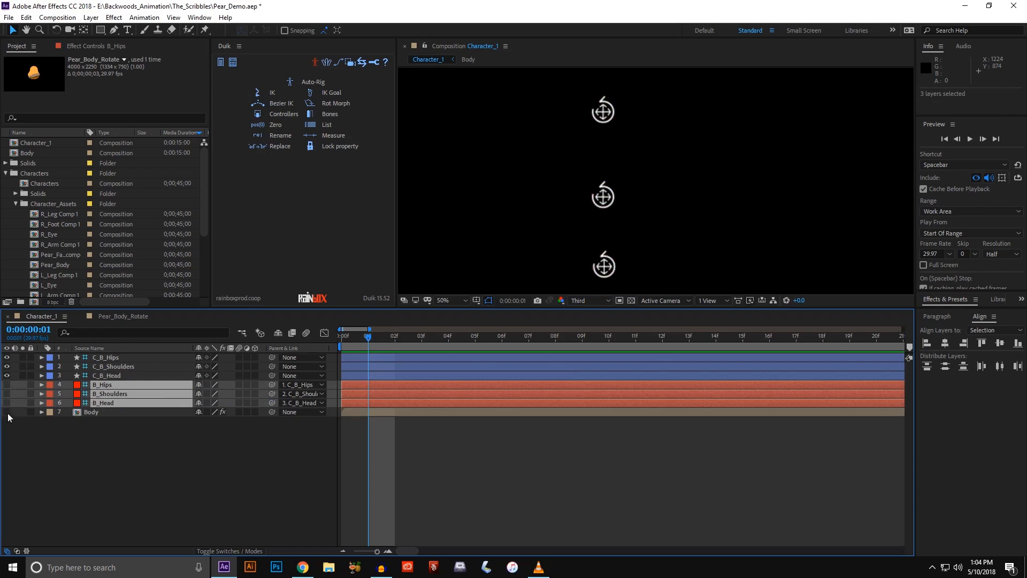
click(7, 412)
click(39, 446)
Step: Try moving the head and shoulders controllers to test the body deformation, undoing each move
mouse_move(575, 119)
mouse_down()
mouse_move(591, 119)
mouse_move(570, 117)
mouse_up()
key(ctrl+z)
drag(576, 204, 572, 203)
key(ctrl+z)
click(188, 445)
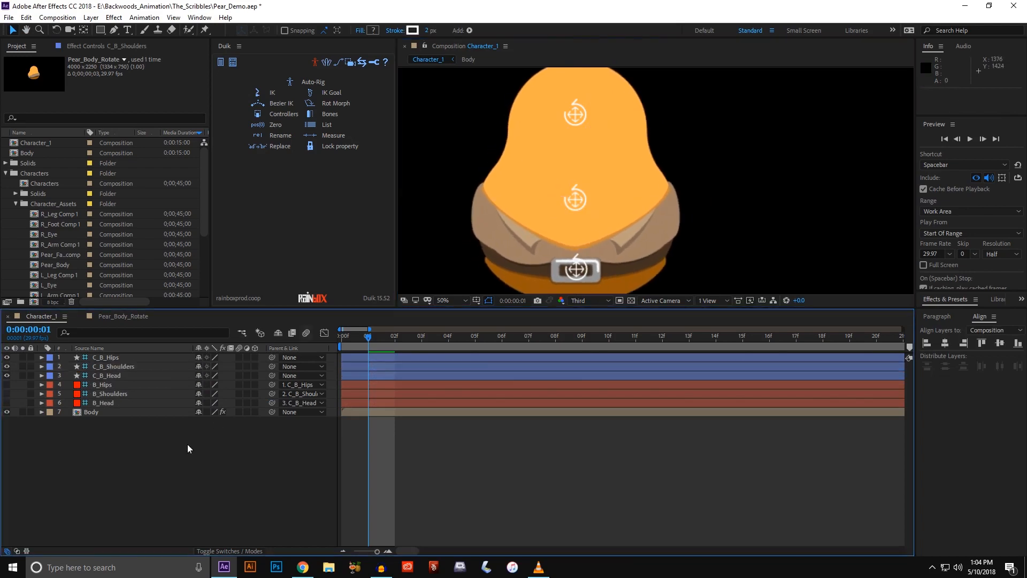
Step: Create a medium dark gray Duik controller at the C_B_Hips controller
drag(549, 224, 531, 227)
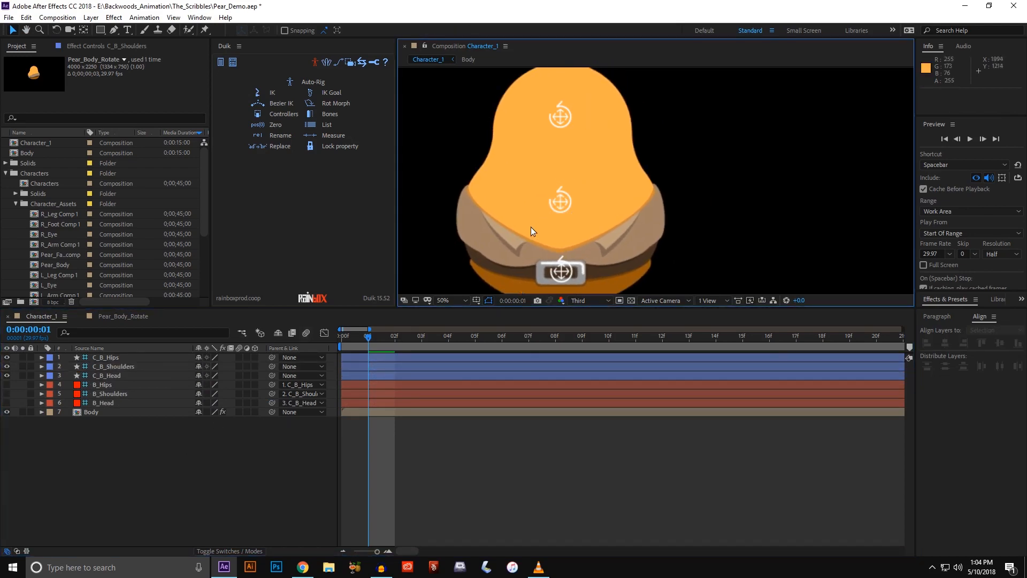
click(561, 277)
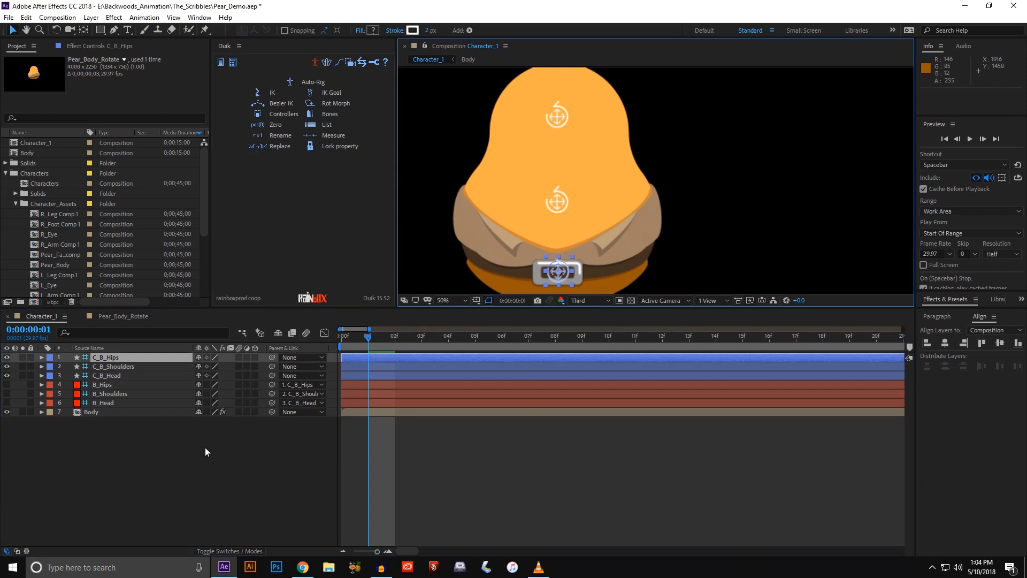
click(277, 114)
click(338, 89)
click(339, 105)
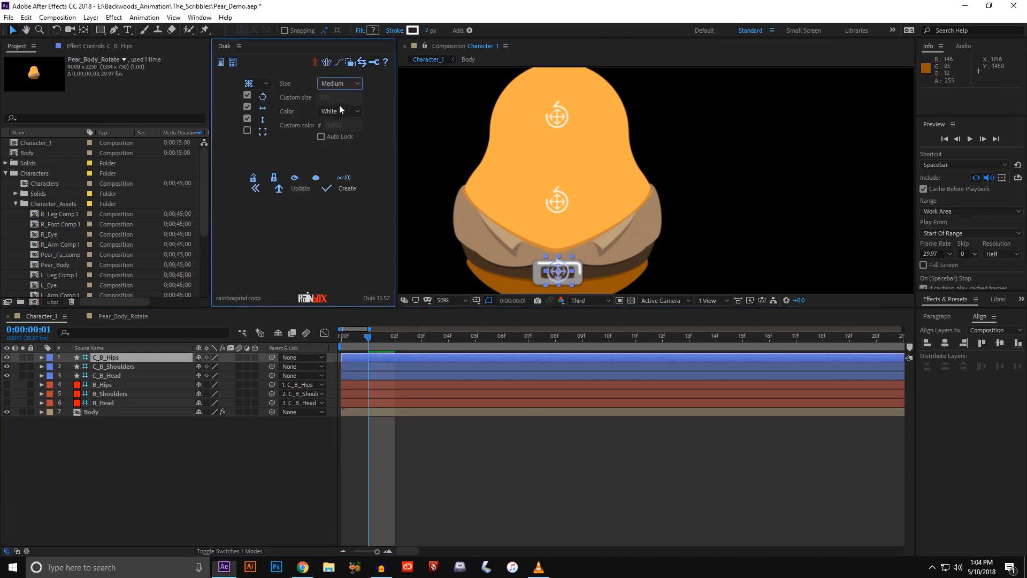
click(341, 110)
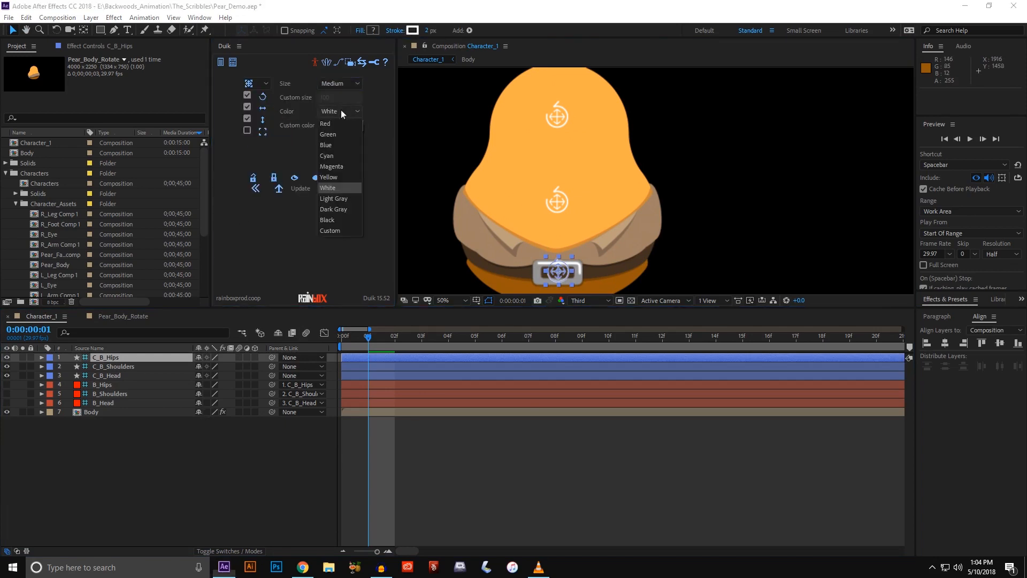
click(332, 208)
click(342, 188)
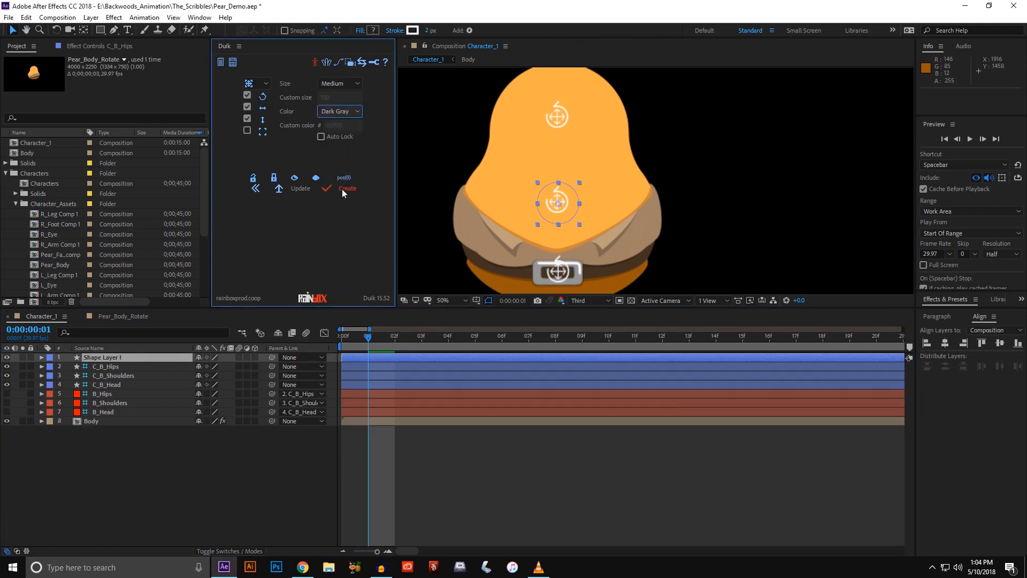
Step: Place the new dark gray controller layer below C_B_Head and parent C_B_Hips, C_B_Shoulders and C_B_Head to it
drag(102, 361, 101, 387)
click(104, 356)
shift+click(109, 375)
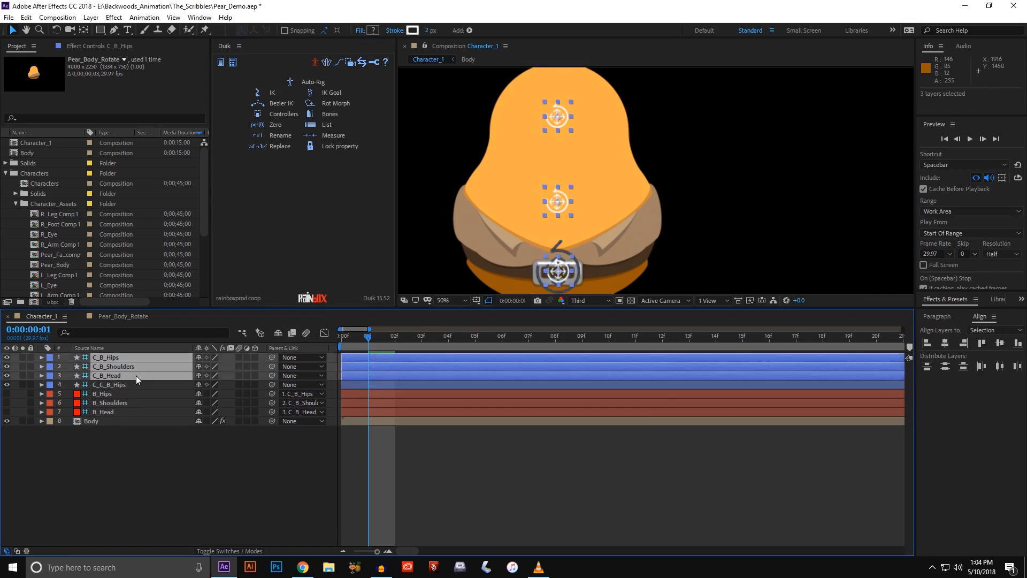
drag(271, 375, 173, 386)
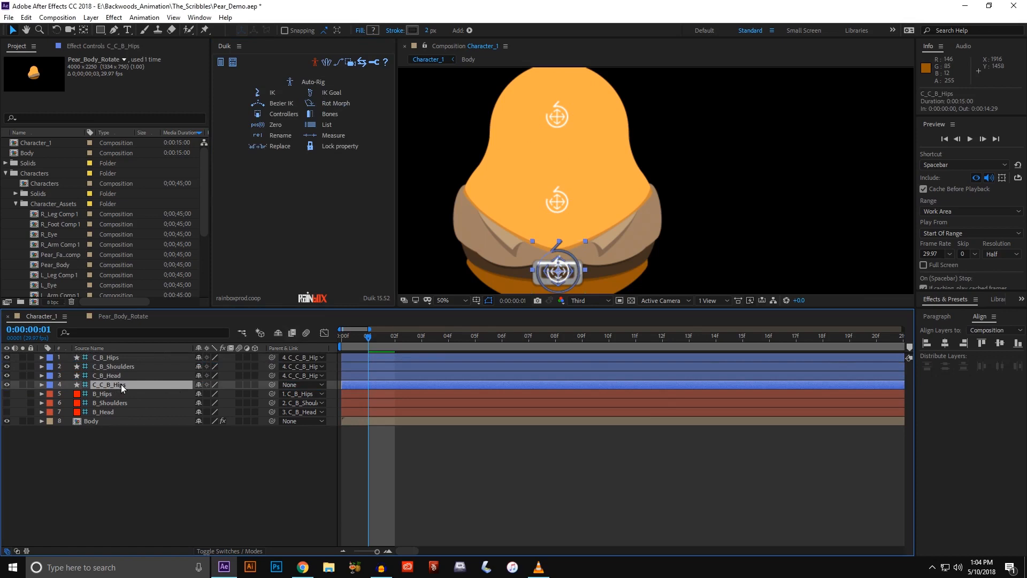
Step: Rename the dark gray controller layer as C_Master
key(Return)
text(C_Master)
key(Return)
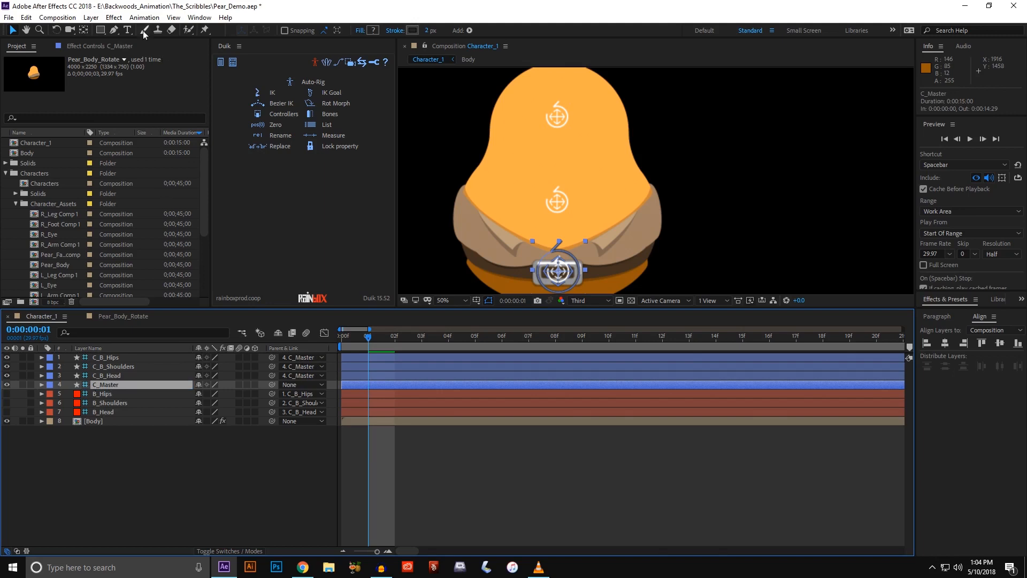
Step: Add a Slider Control expression effect to the C_Master layer
click(113, 17)
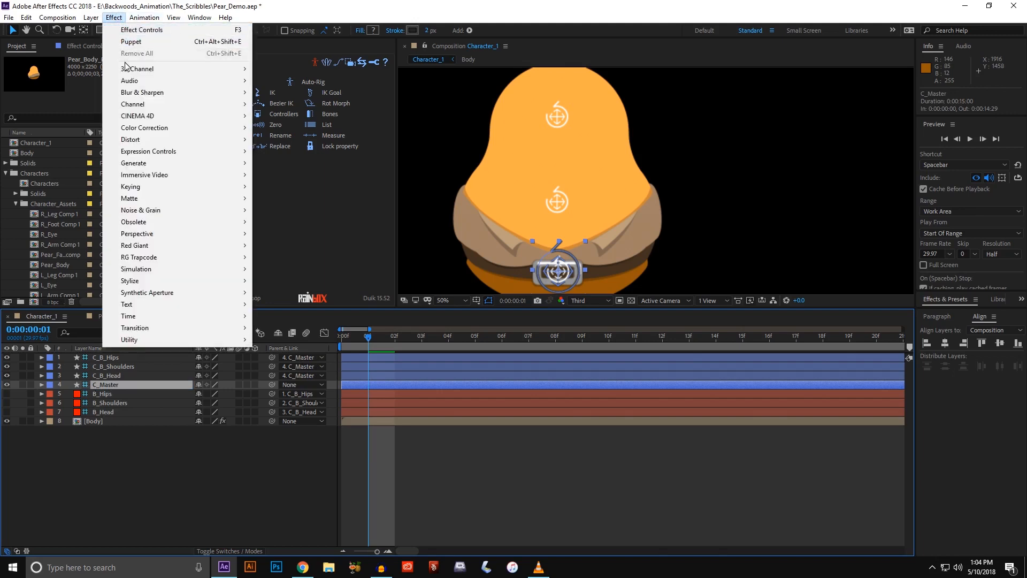
mouse_move(150, 153)
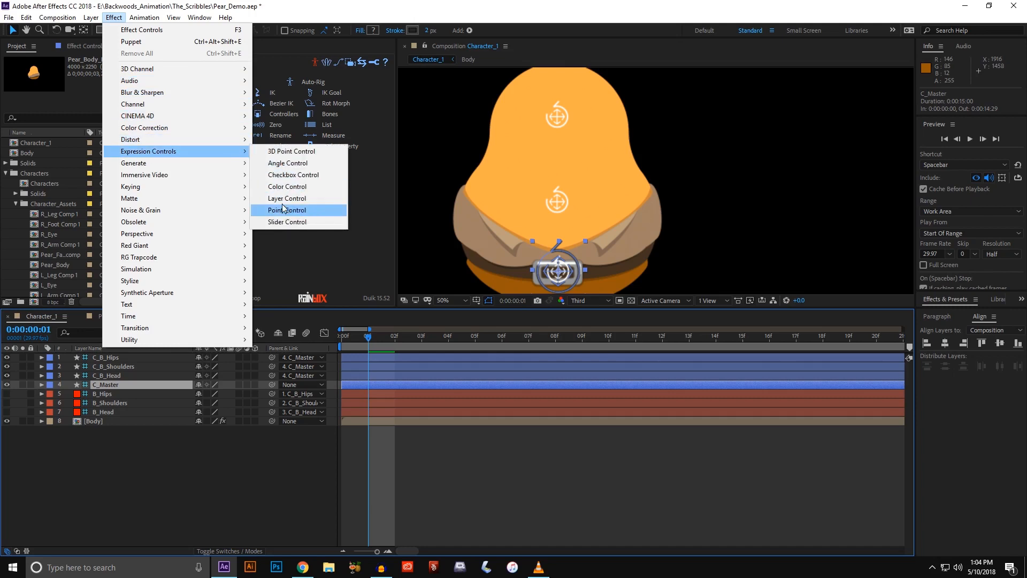
click(288, 222)
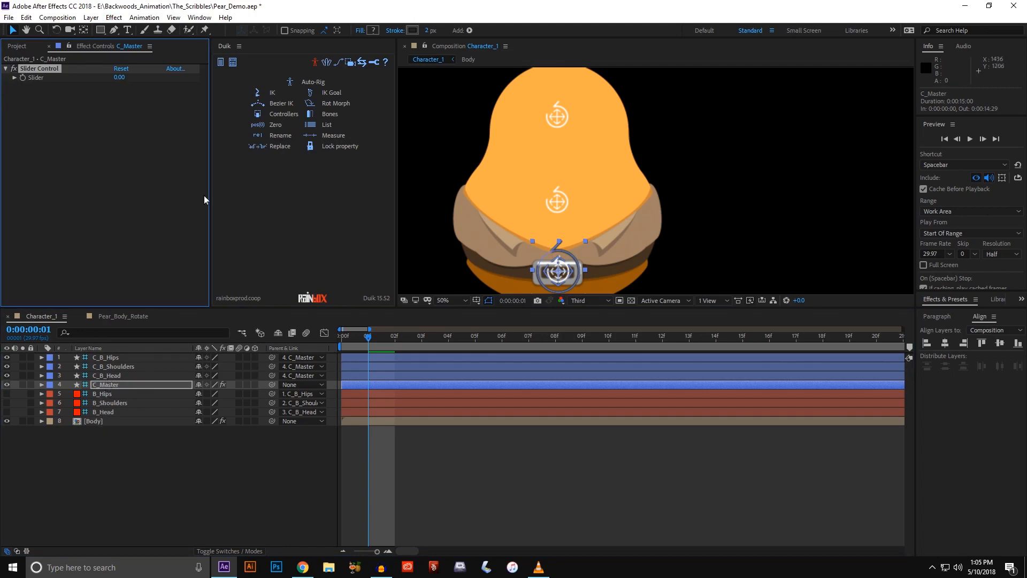
Step: Enable time remapping on the Body layer and add an expression to its Time Remap property
click(104, 422)
mouse_move(359, 338)
mouse_down()
mouse_move(345, 339)
mouse_move(371, 340)
mouse_up()
right_click(94, 421)
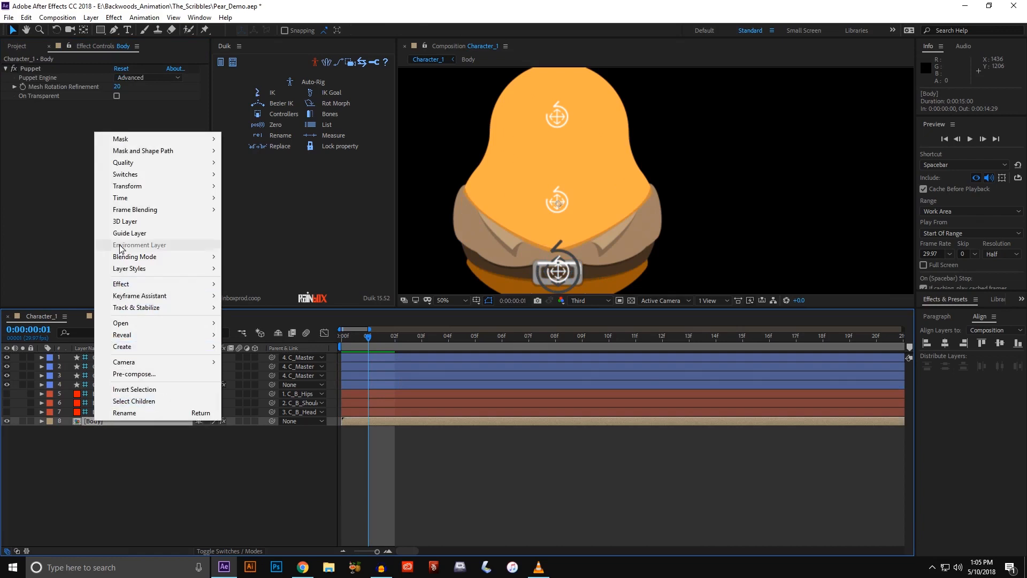
mouse_move(134, 201)
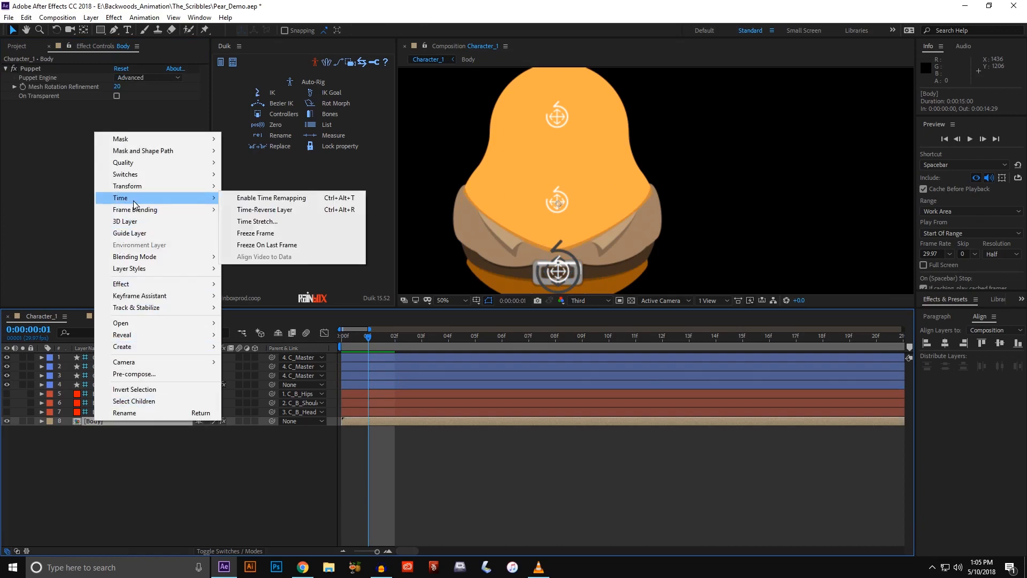
click(245, 202)
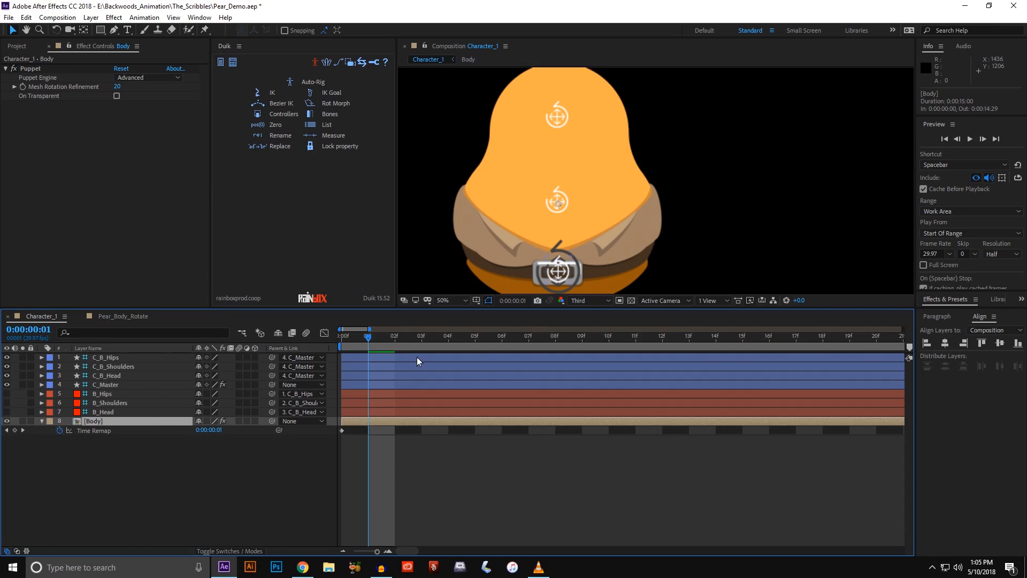
alt+click(59, 430)
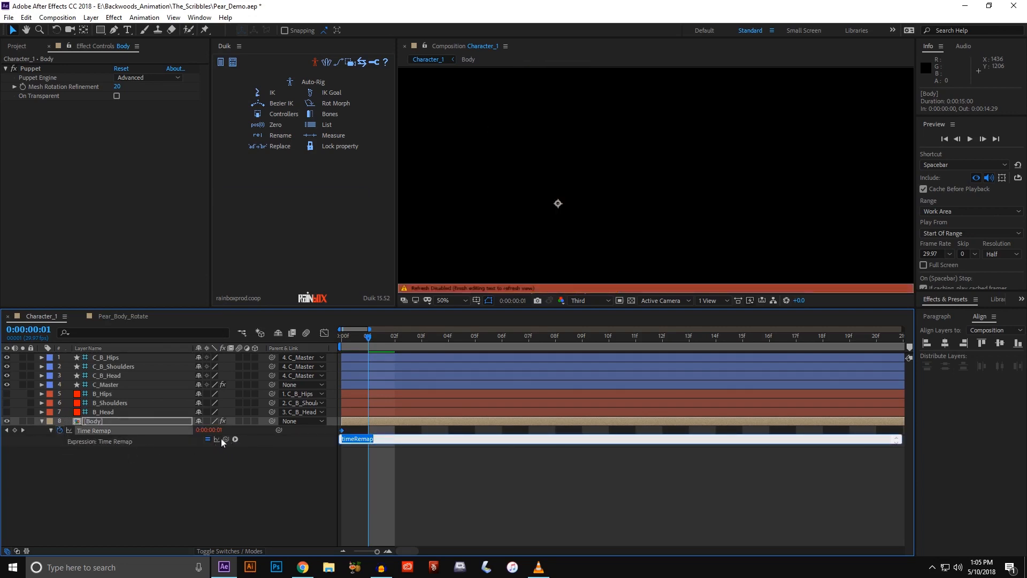
Step: Reveal C_Master's Slider Control properties and link the Body layer's Time Remap expression to its Slider
click(104, 384)
click(41, 384)
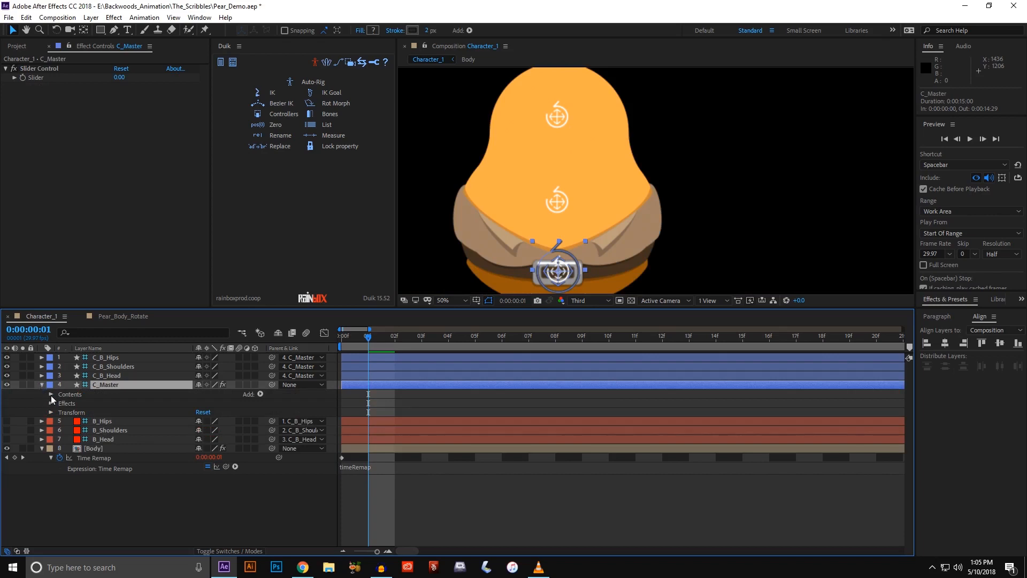
click(51, 404)
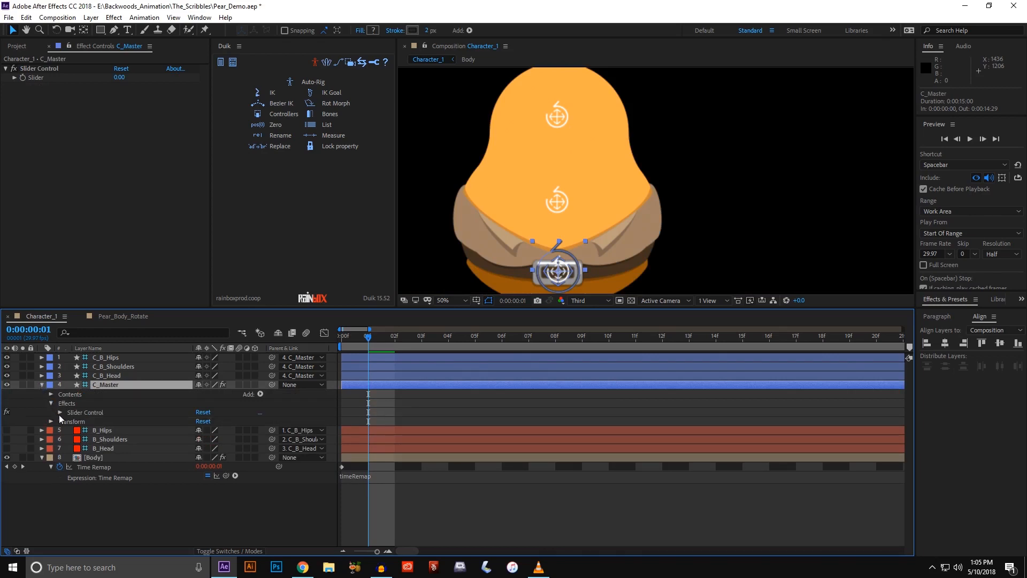
click(59, 413)
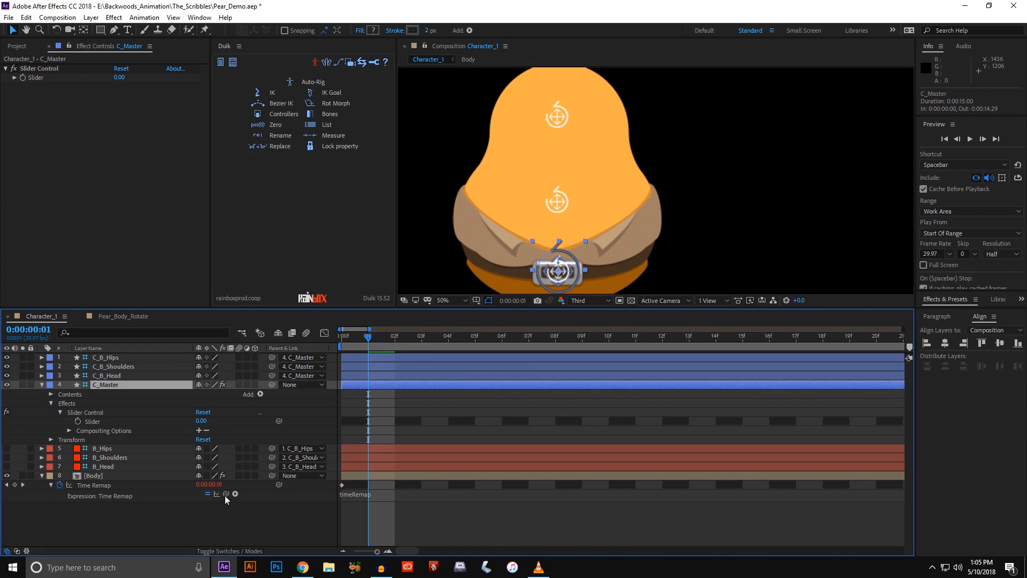
drag(225, 493, 86, 421)
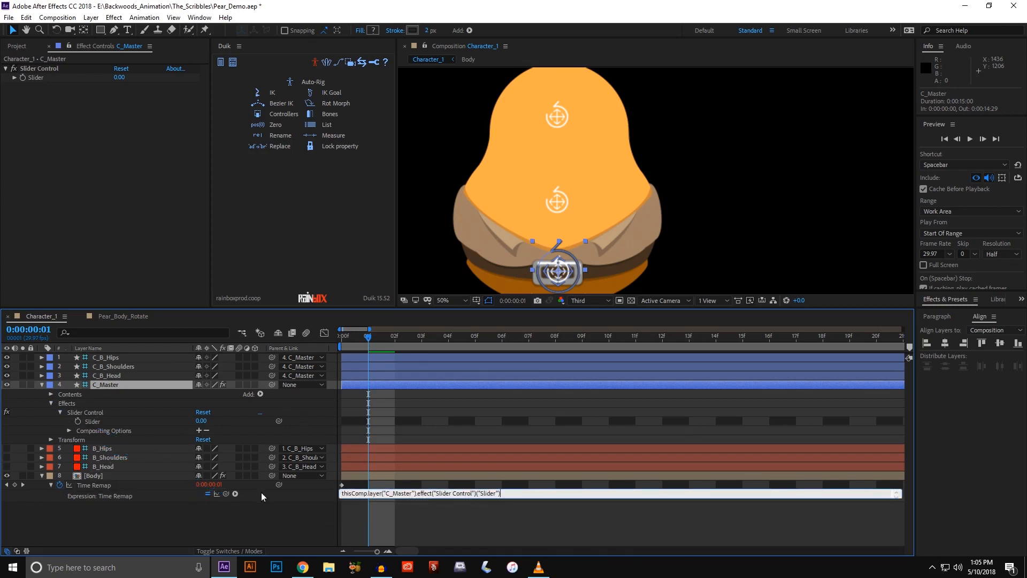
click(250, 516)
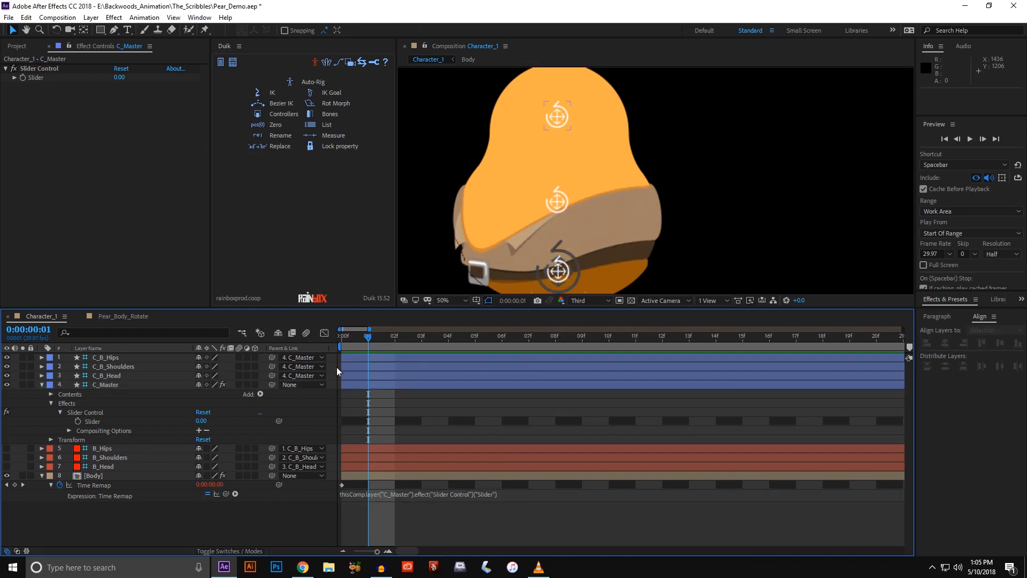
Step: Return to the first frame and set the upper limit of the C_Master Slider's range to 0.07
drag(368, 337, 341, 336)
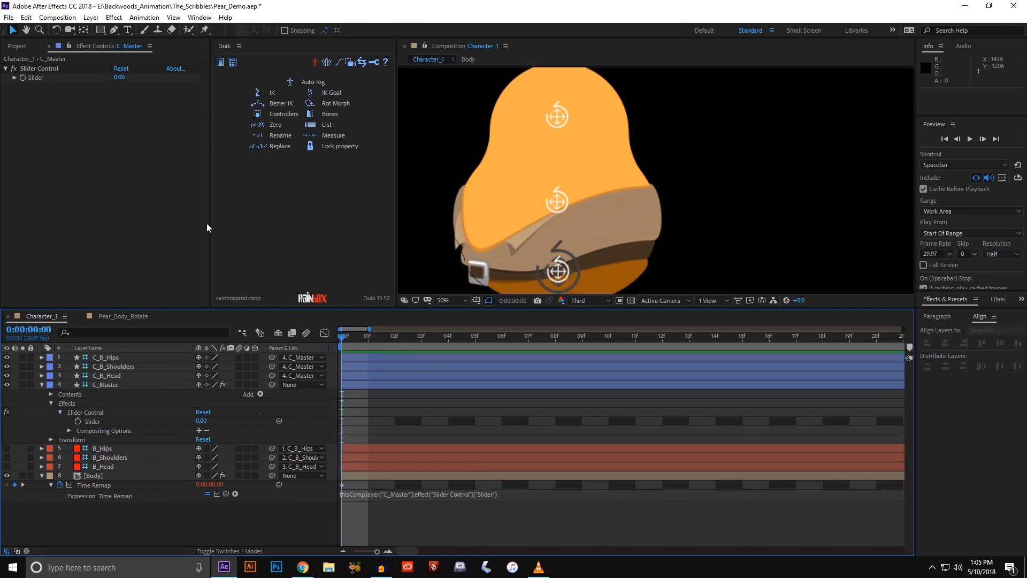
right_click(118, 77)
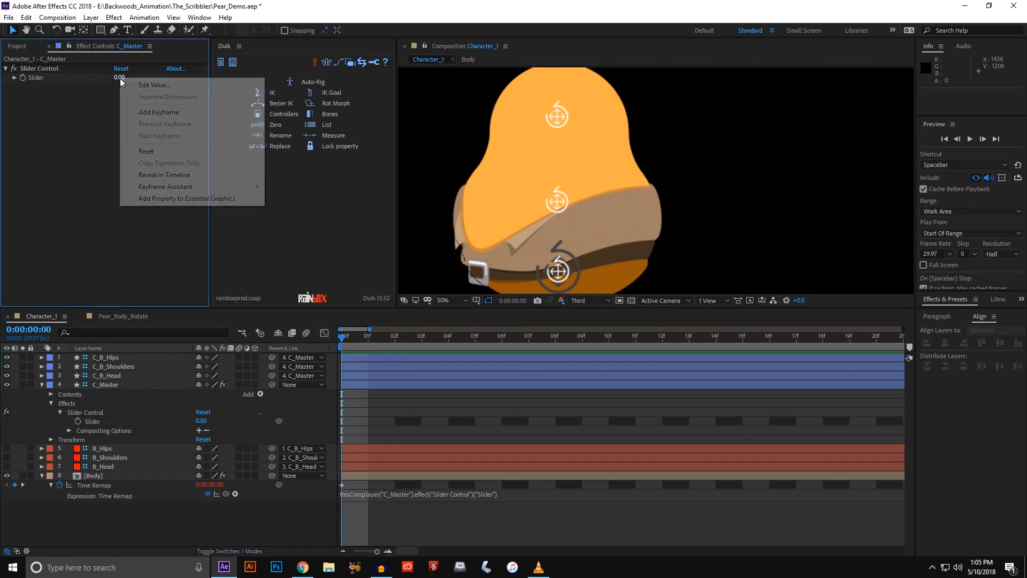
click(133, 82)
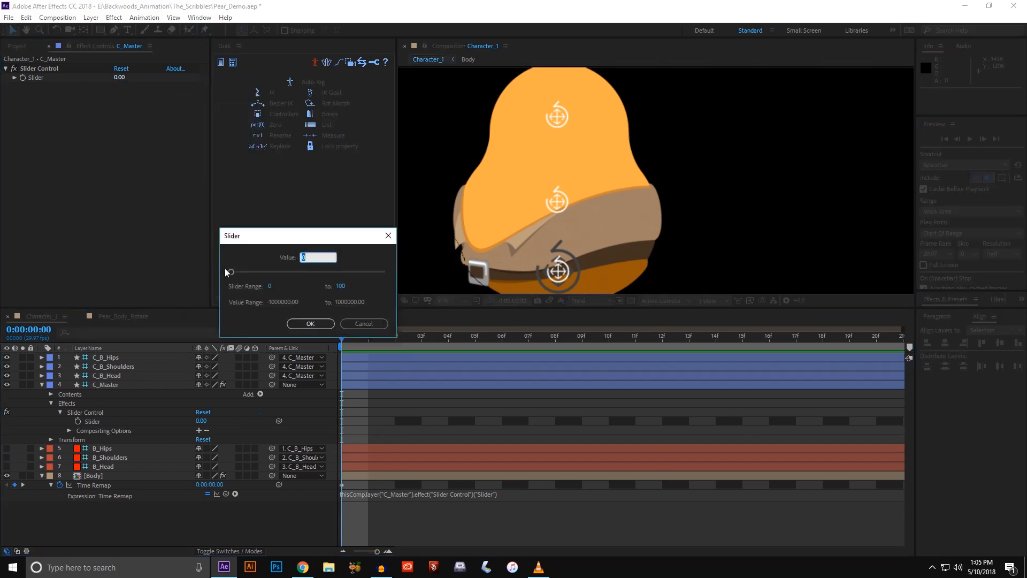
click(339, 286)
key(BackSpace)
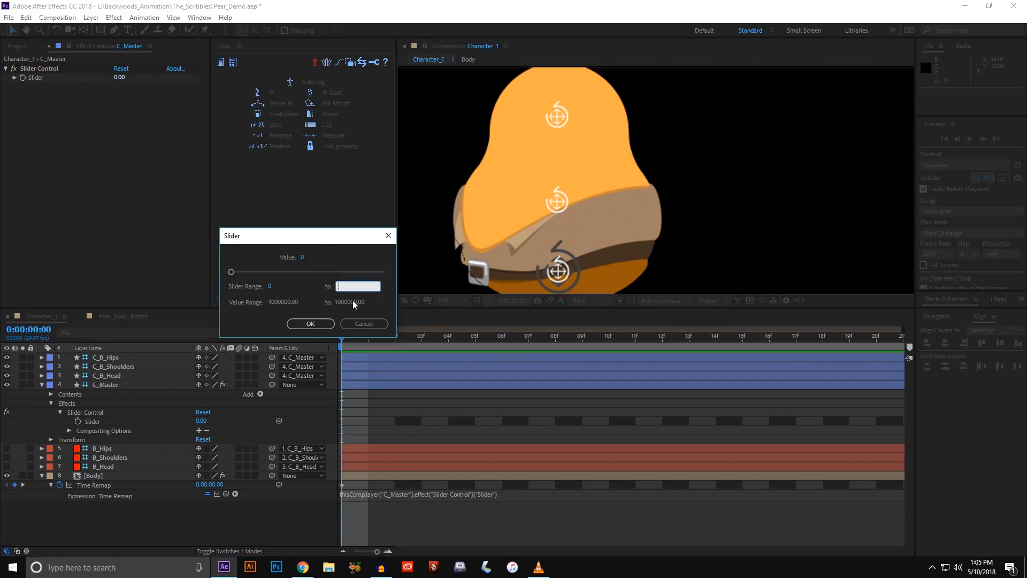
key(Return)
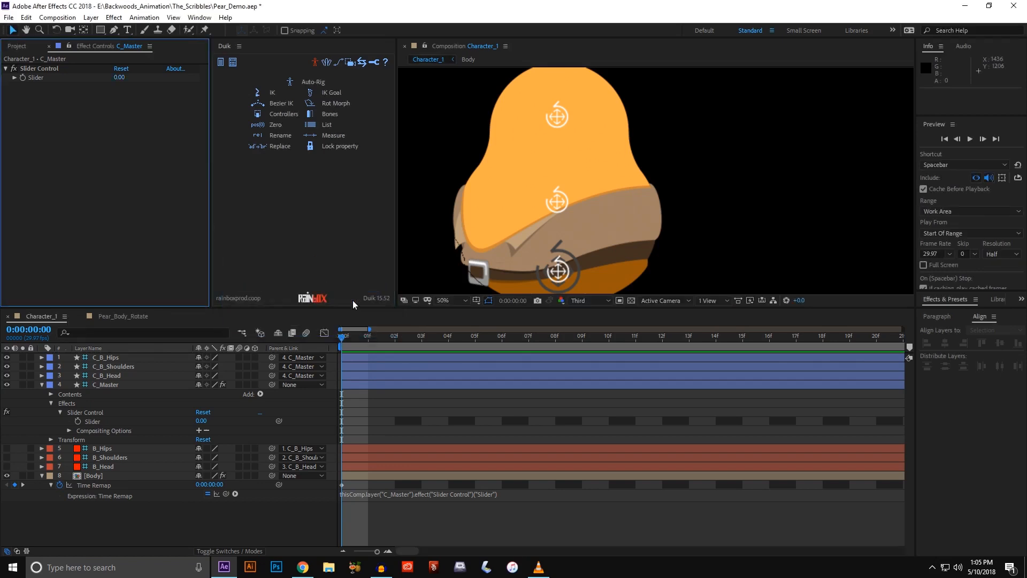
Step: Test the rig by sliding C_Master's Slider to 0.06, going to frame 5 and nudging the head and shoulders controllers
click(15, 78)
click(30, 93)
drag(30, 93, 175, 93)
drag(346, 342, 475, 343)
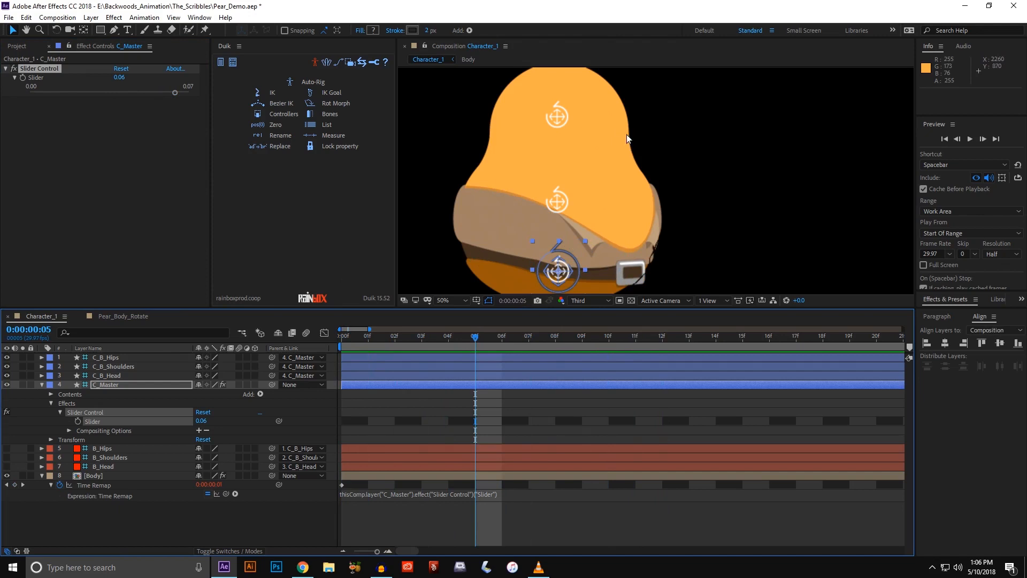
mouse_move(550, 123)
mouse_down()
mouse_move(592, 127)
mouse_move(548, 125)
mouse_up()
mouse_move(550, 200)
mouse_down()
mouse_move(577, 207)
mouse_move(541, 198)
mouse_up()
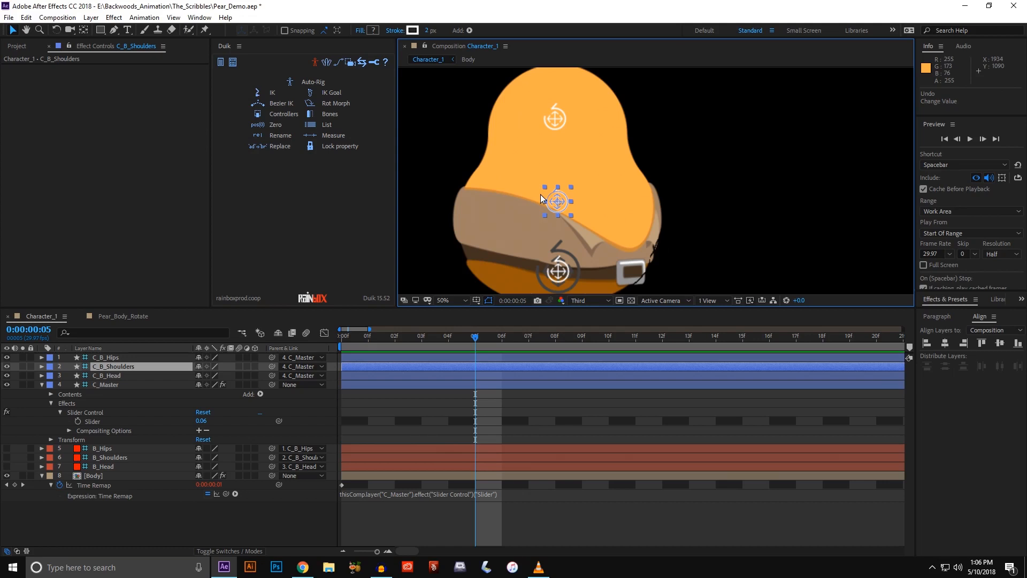
Step: Return to the first frame, set C_Master's Slider to 0.03, and collapse the C_Master and Body layer properties
click(42, 385)
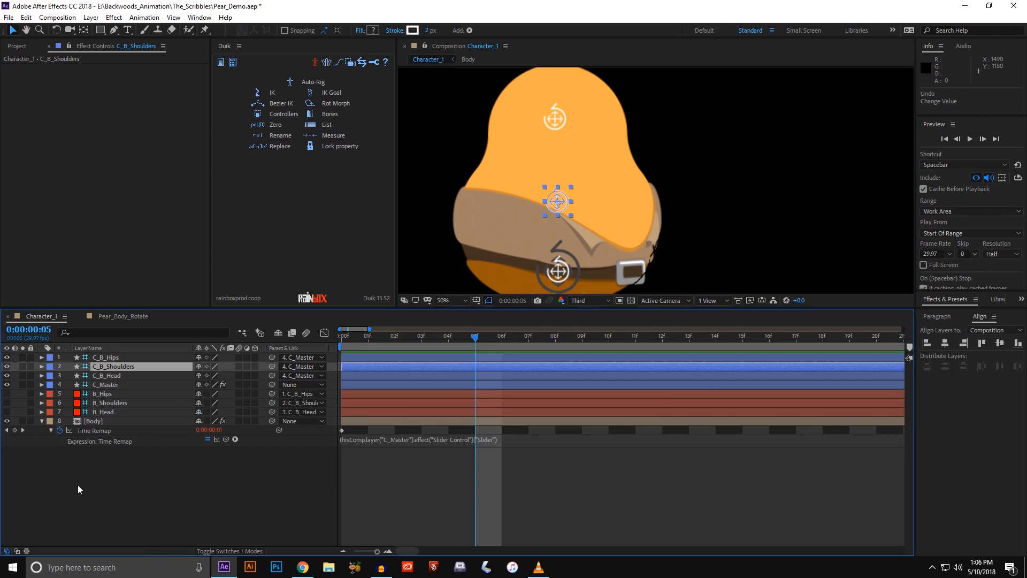
click(345, 337)
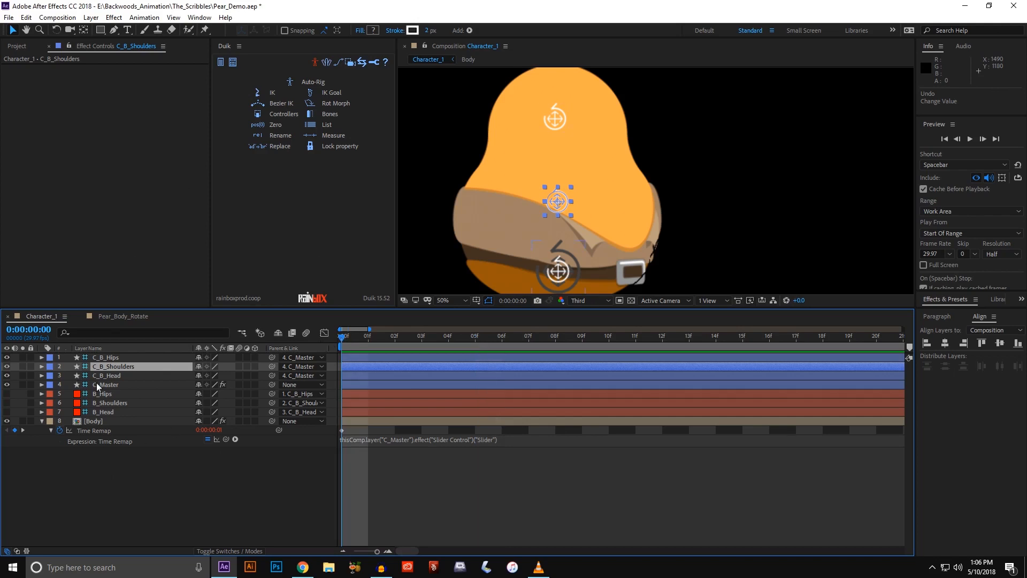
click(102, 384)
drag(171, 93, 106, 93)
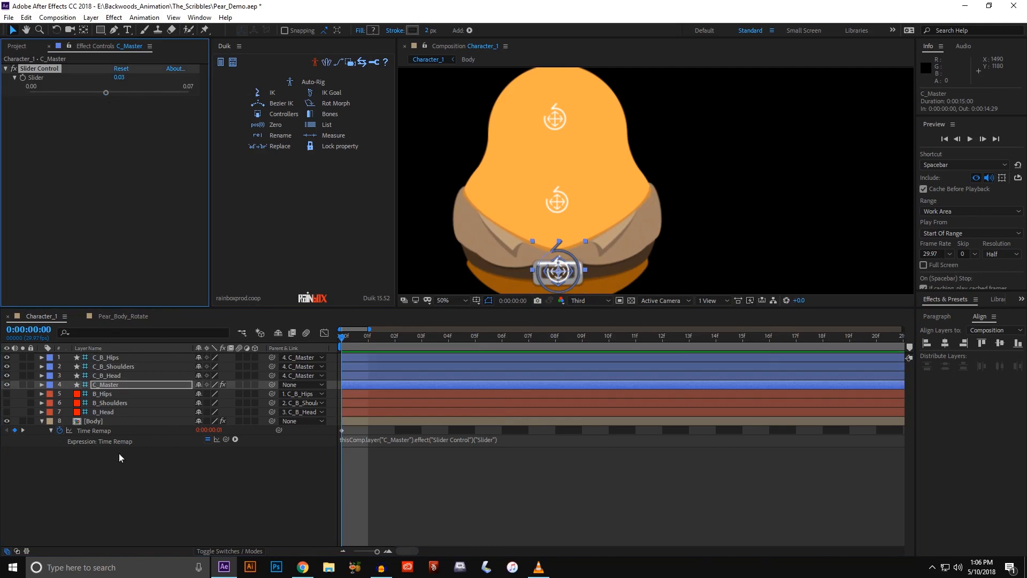
click(133, 464)
click(42, 421)
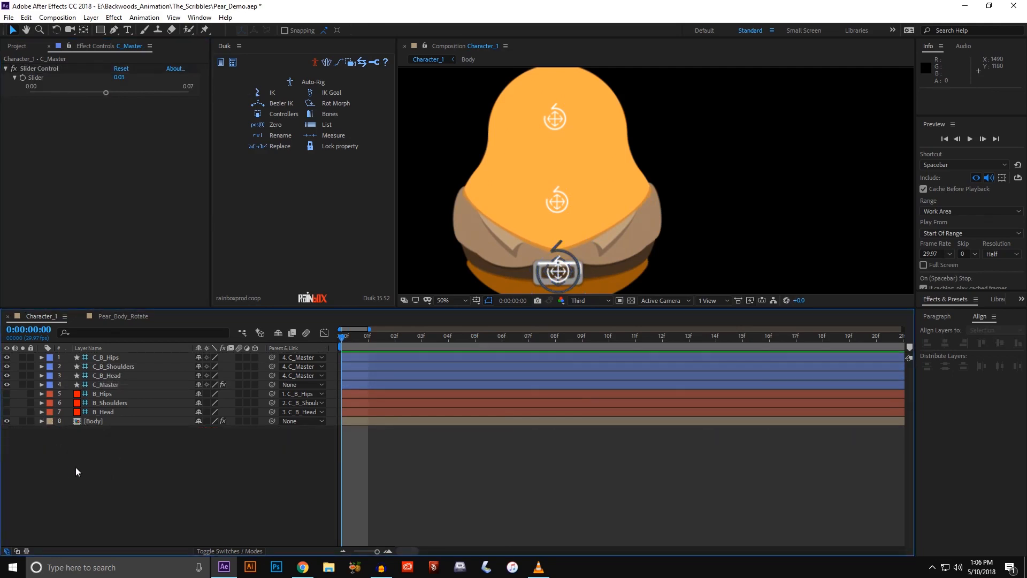
Step: Open L_Arm Comp 1 from the Character_Assets folder and copy its Pear_Arm 2 layer
drag(508, 173, 518, 170)
drag(126, 310, 131, 342)
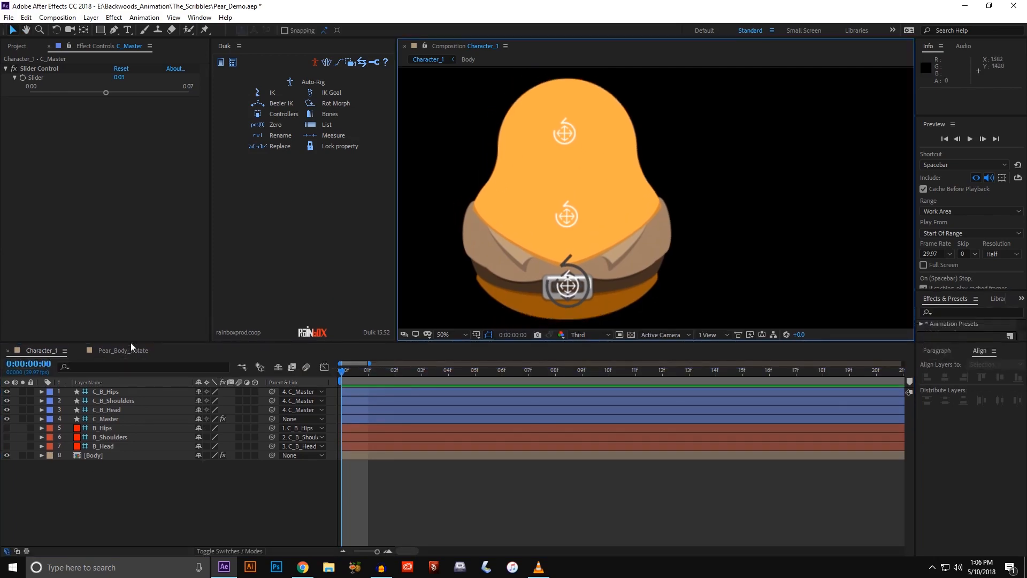
click(17, 46)
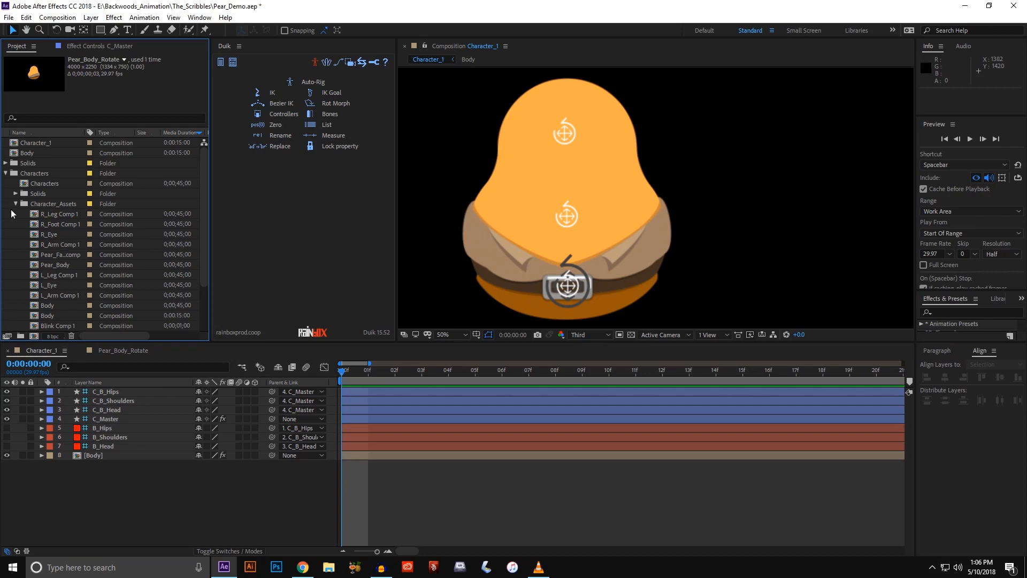
scroll(48, 219, down, 2)
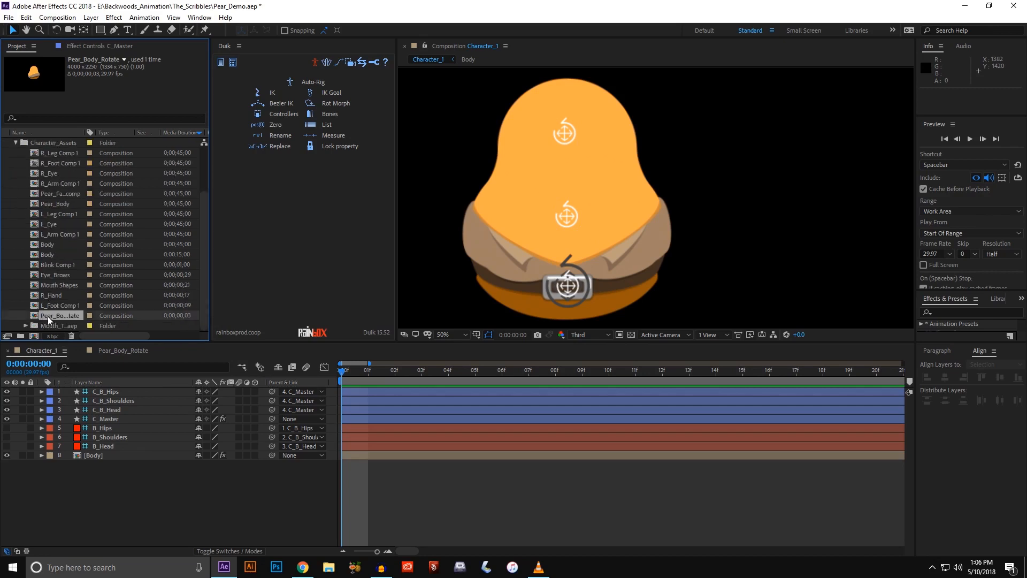
double_click(50, 235)
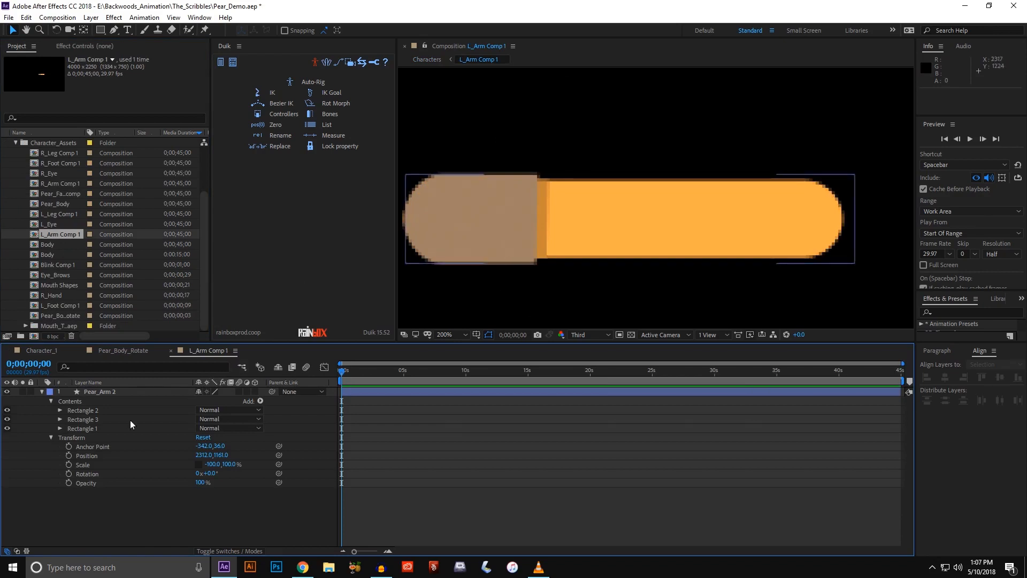
click(128, 391)
key(ctrl+c)
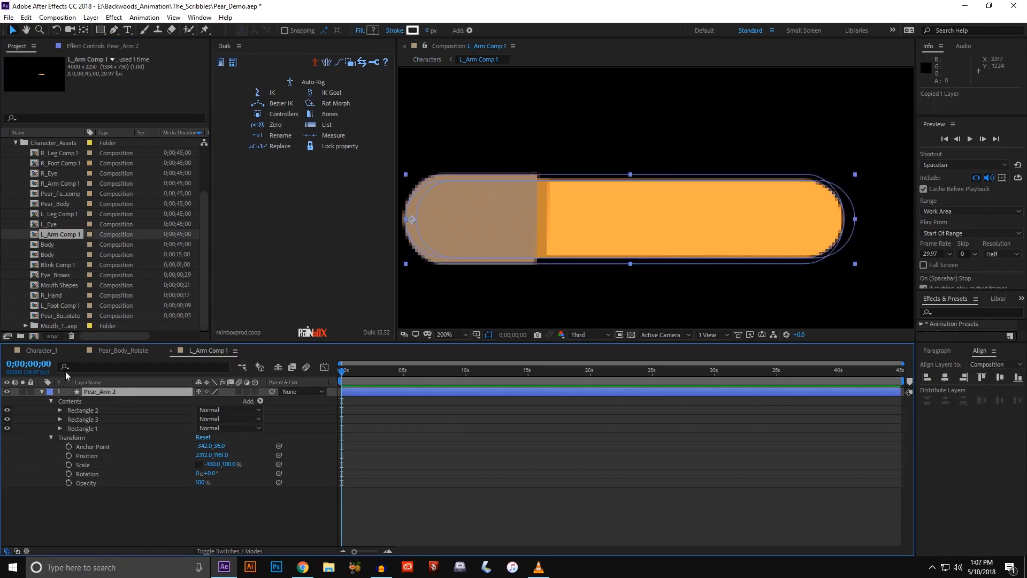
Step: Close L_Arm Comp 1 and Pear_Body_Rotate, then paste Pear_Arm 2 into Character_1 and place it against the shoulder at about 2344, 1119
click(171, 350)
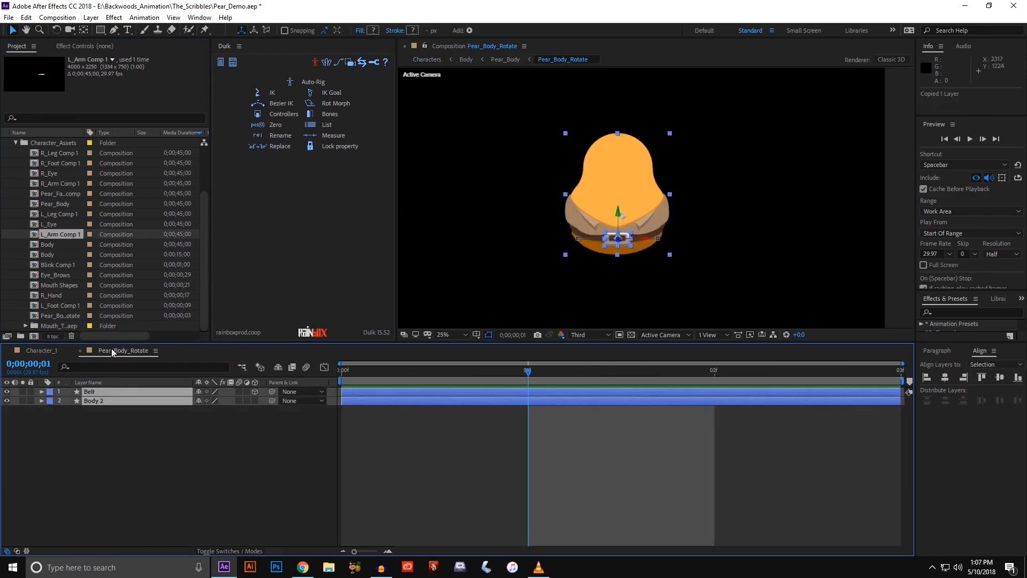
click(80, 351)
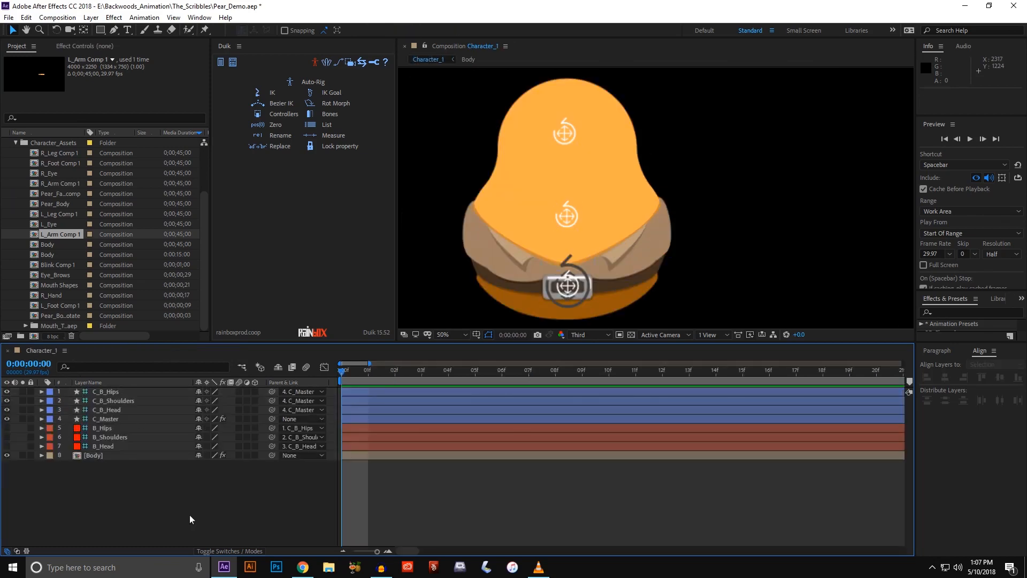
key(ctrl+v)
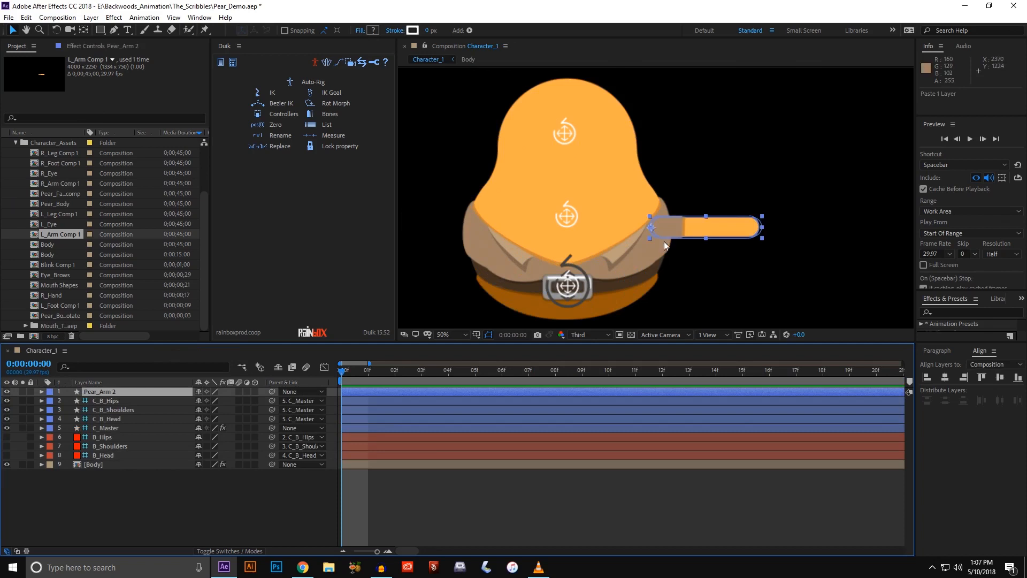
drag(667, 230, 672, 222)
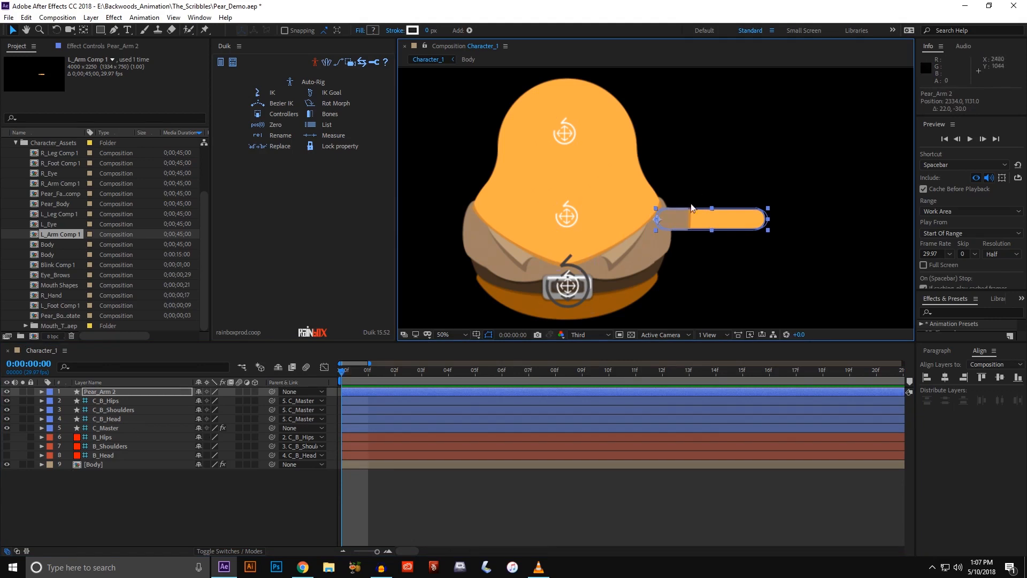
drag(676, 223, 676, 219)
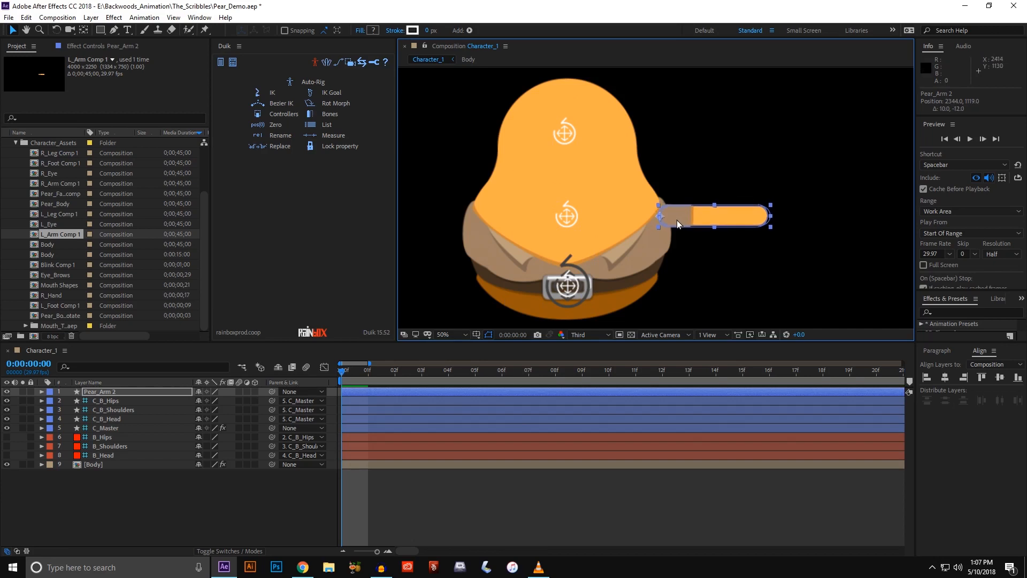
Step: Pre-compose the Pear_Arm 2 layer into a new composition named L_Arm
click(94, 394)
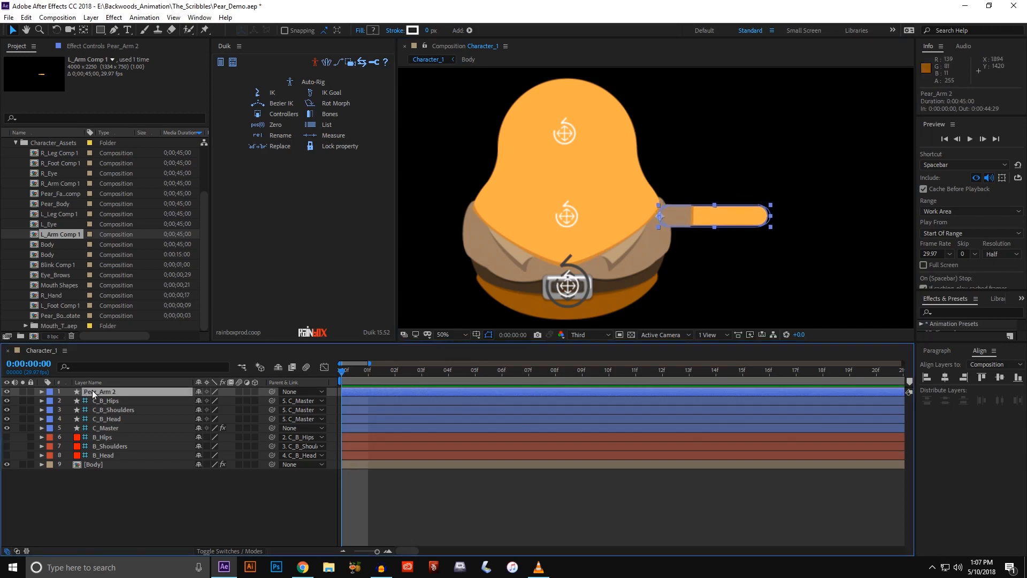
click(91, 17)
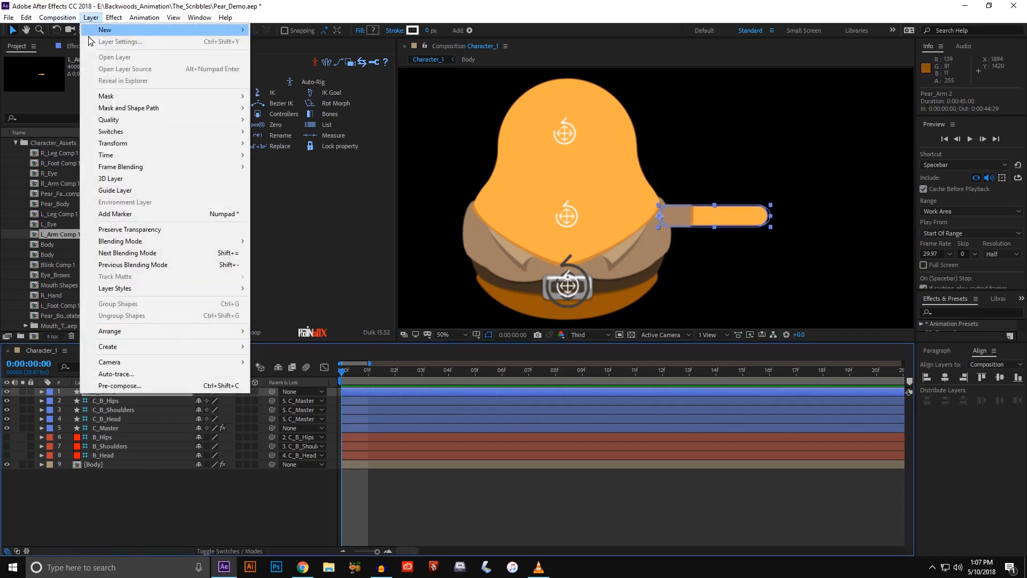
click(109, 386)
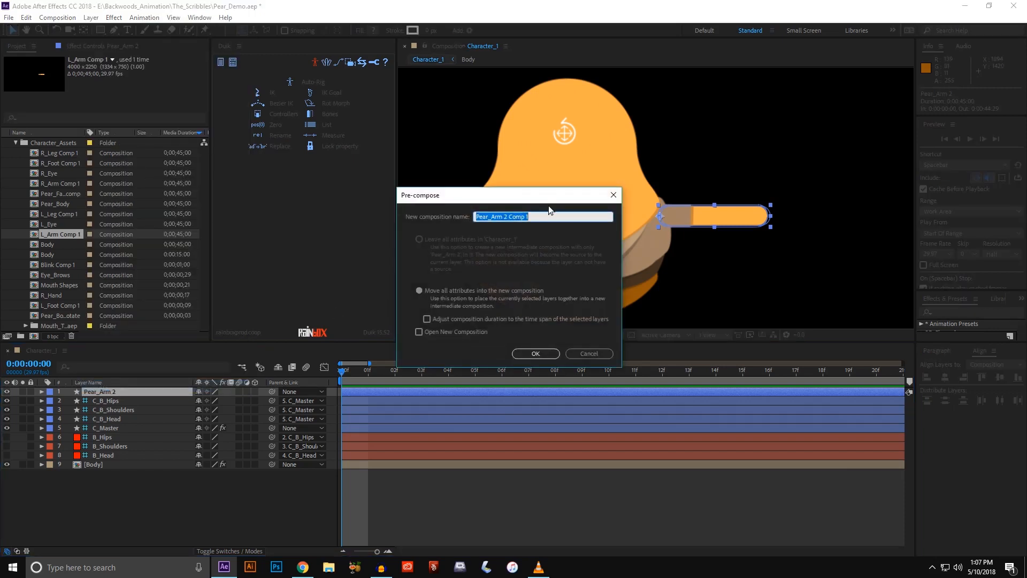
text(L_Arm)
key(Return)
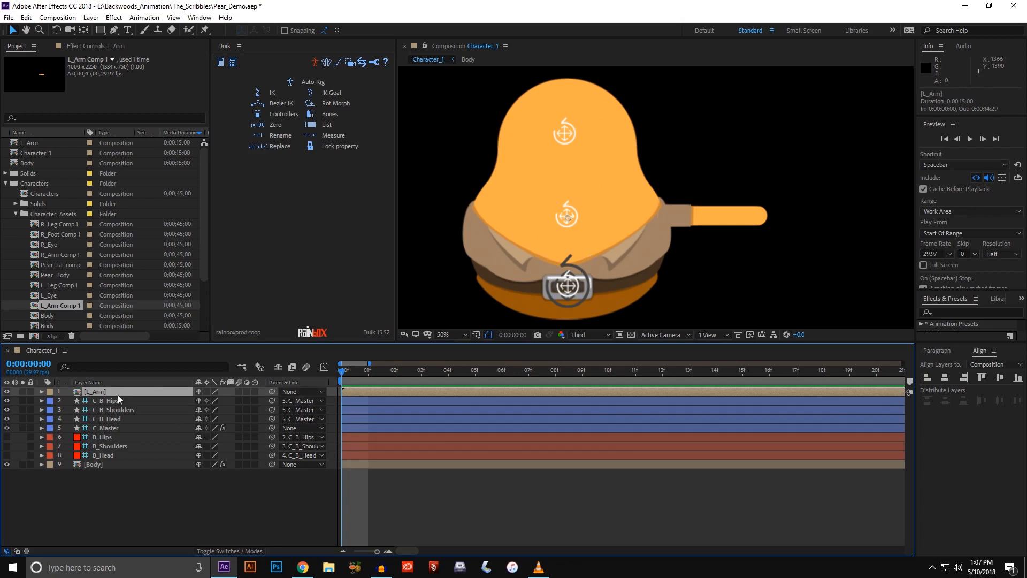
Step: Duplicate the L_Arm layer and rename the copy as R_Arm
key(ctrl+d)
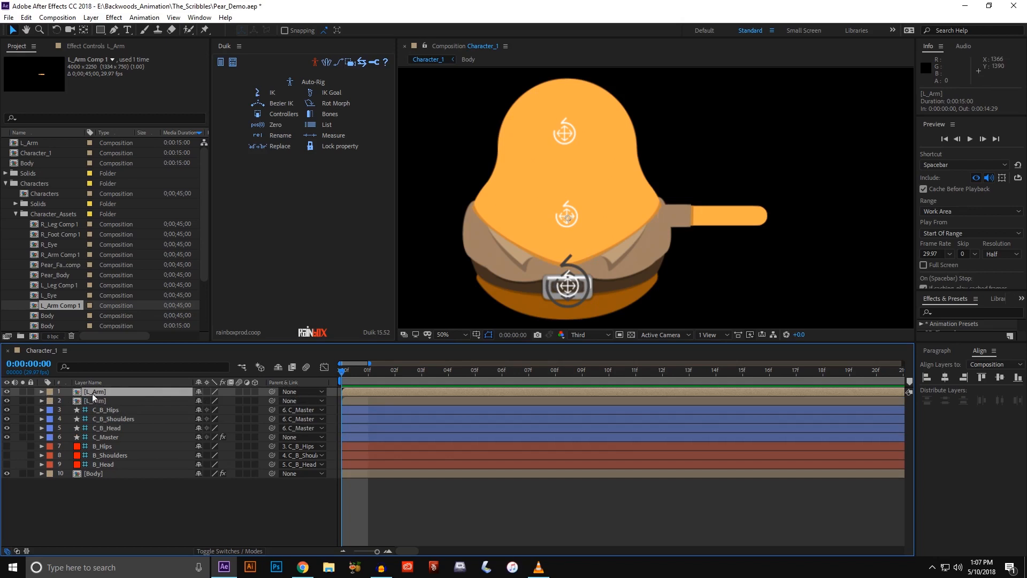
key(Return)
text(R_ARm)
key(Return)
key(Return)
text(R)
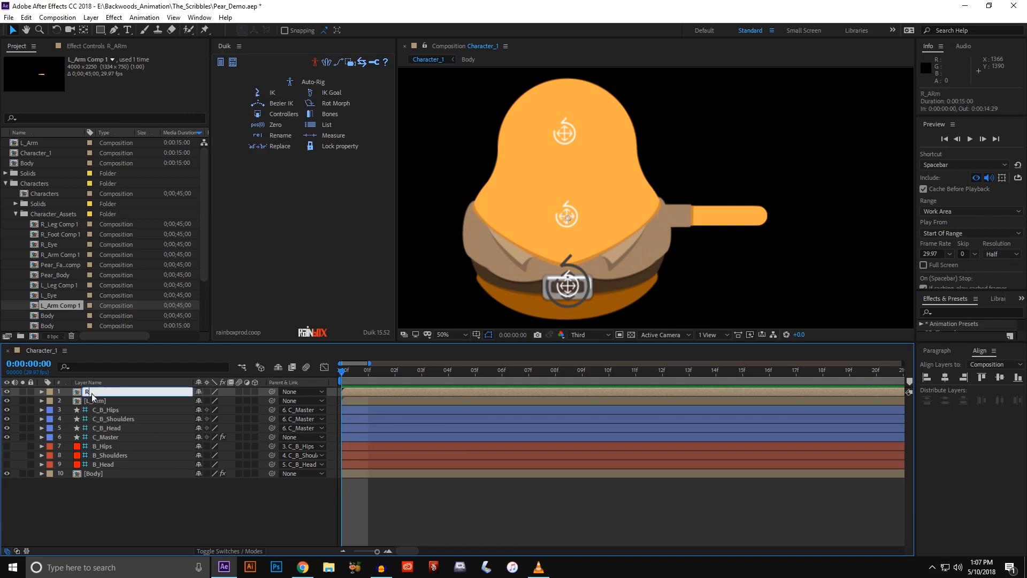
text(_Arm)
key(Return)
Step: Mirror the R_Arm layer to the opposite side of the body by setting its horizontal scale to -100%
click(41, 391)
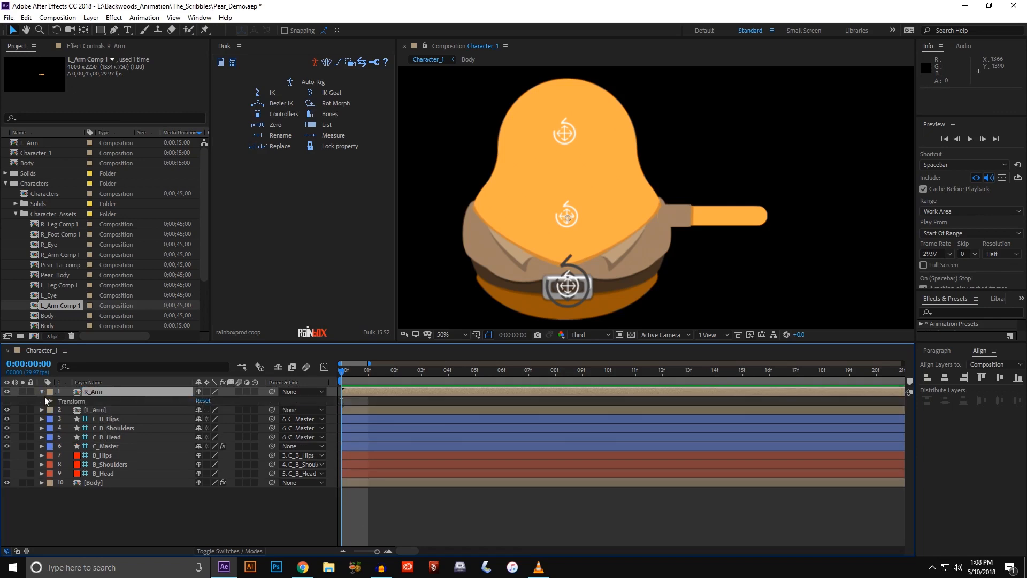
click(51, 400)
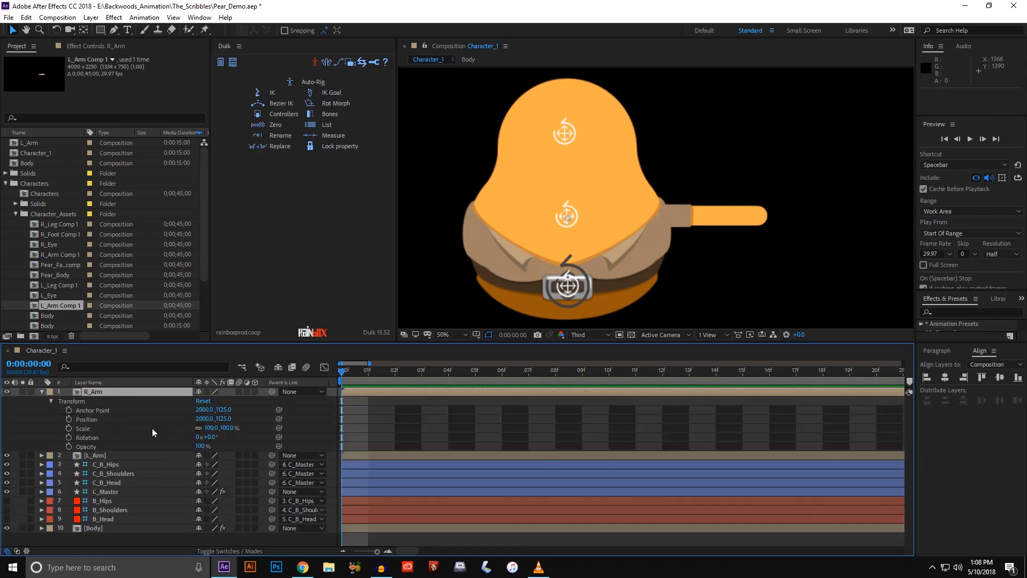
click(205, 426)
text(-100)
key(Return)
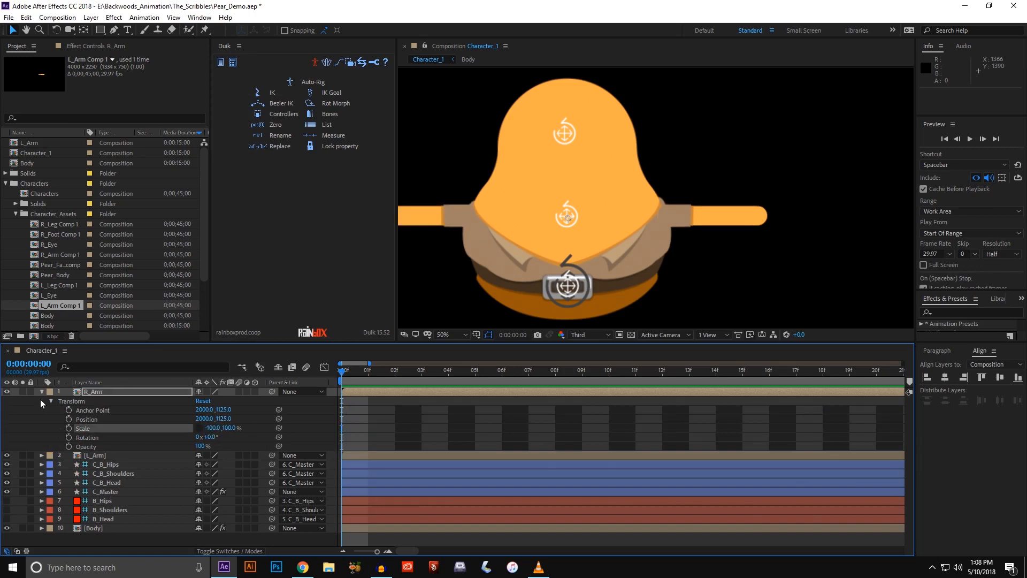
click(42, 392)
click(52, 509)
drag(567, 216, 600, 215)
Step: Solo the R_Arm layer so the arm can be worked on alone
click(88, 396)
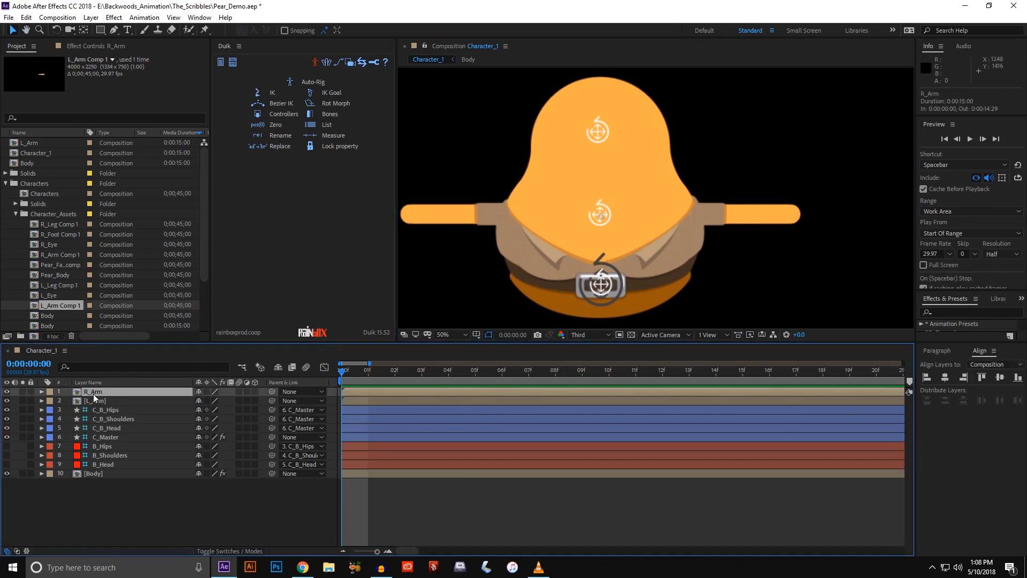
click(22, 392)
drag(475, 254, 582, 249)
scroll(583, 246, up, 2)
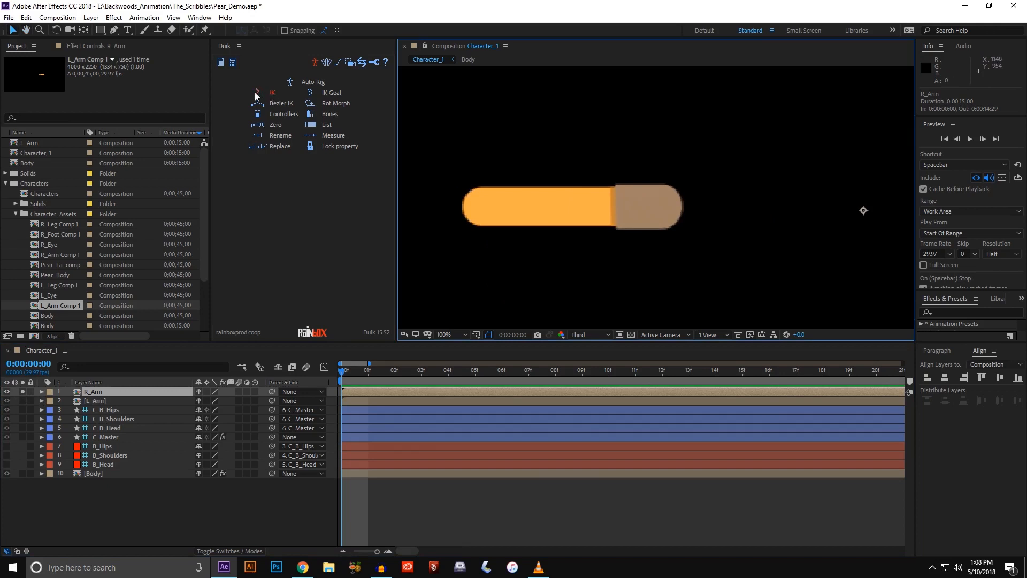
Step: Place three Puppet pins along R_Arm: one in the sleeve at the shoulder, one at the elbow and one at the hand end
click(205, 30)
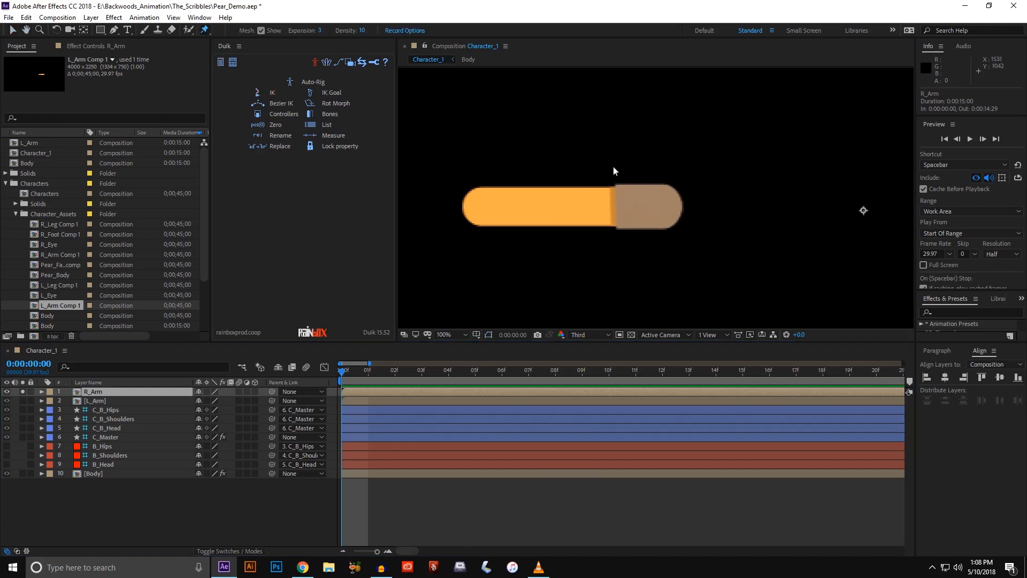
click(659, 207)
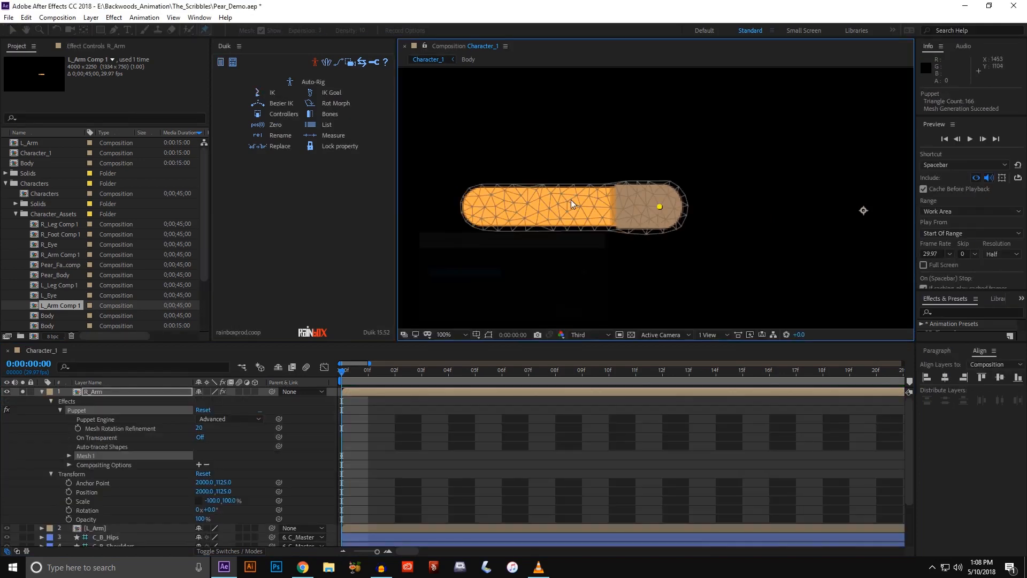
click(574, 208)
click(481, 207)
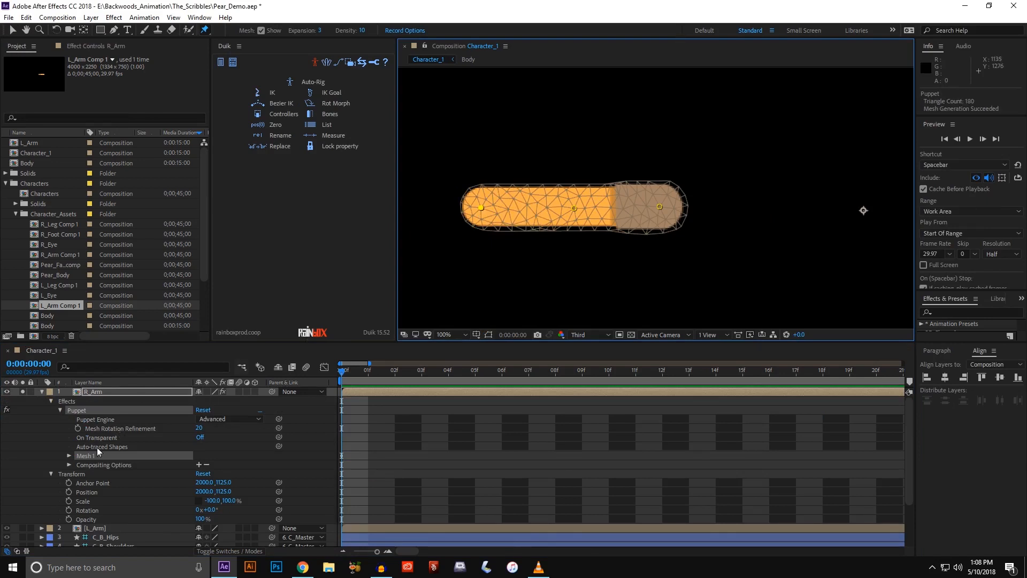
Step: Expand the R_Arm puppet mesh's Deform group and rename Puppet Pin 3 as R_Wrist
click(41, 392)
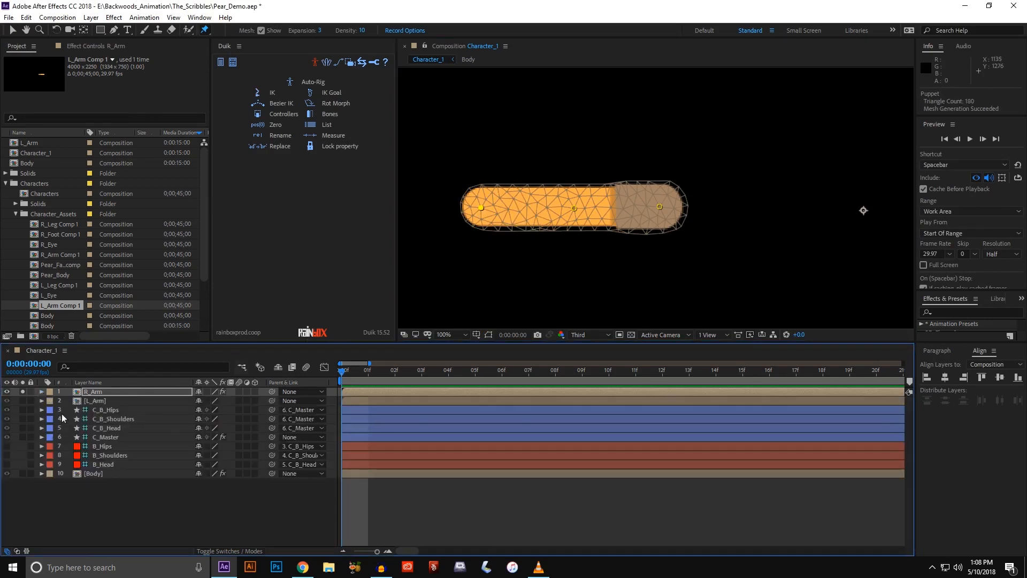
click(41, 392)
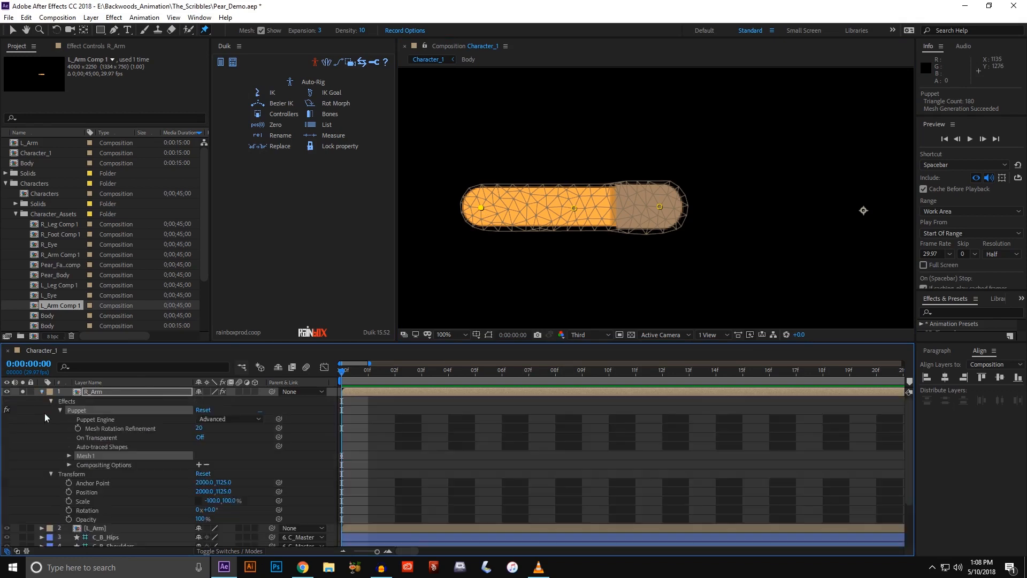
click(69, 456)
click(77, 483)
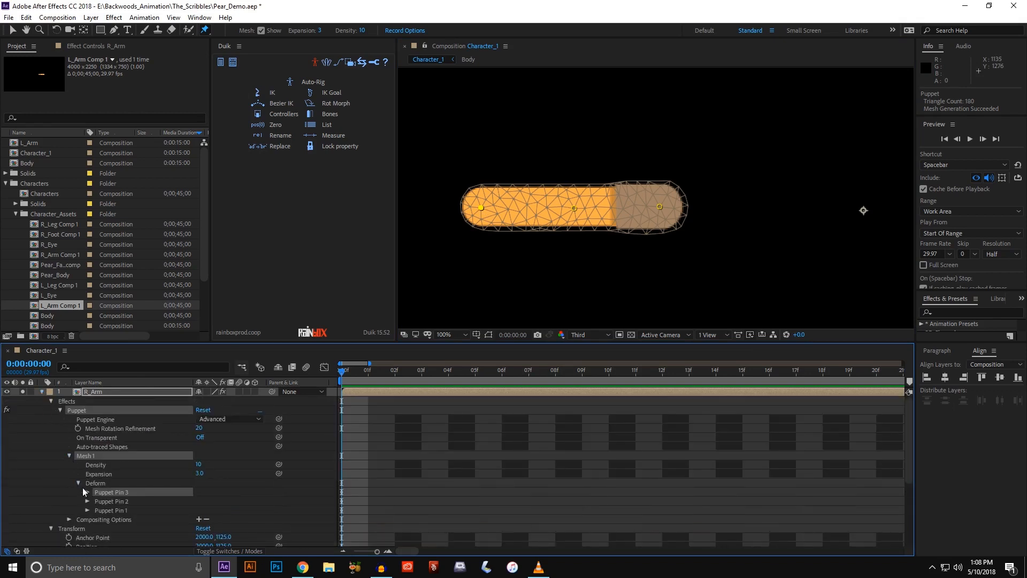
key(Return)
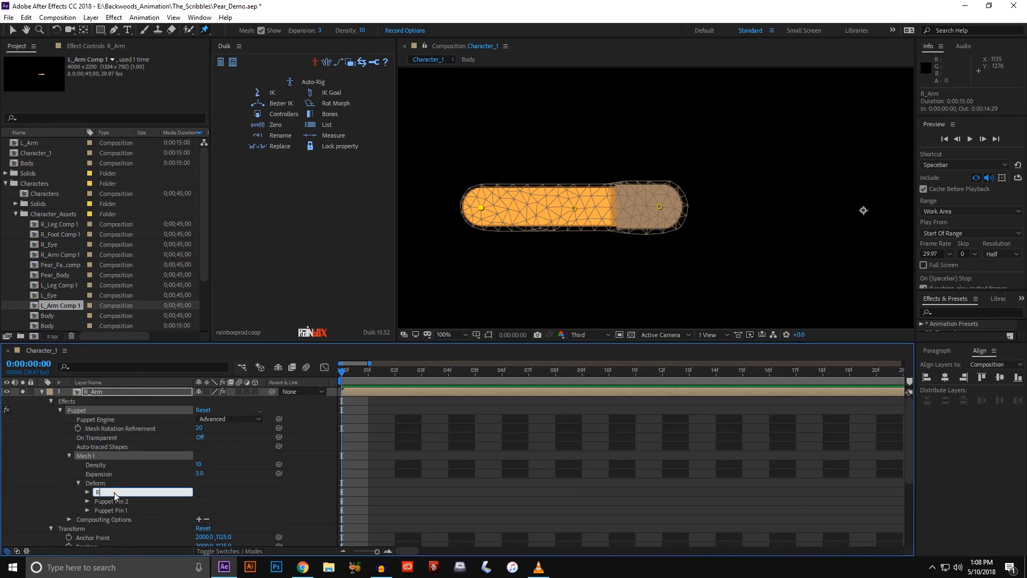
text(R_Wrist)
key(Return)
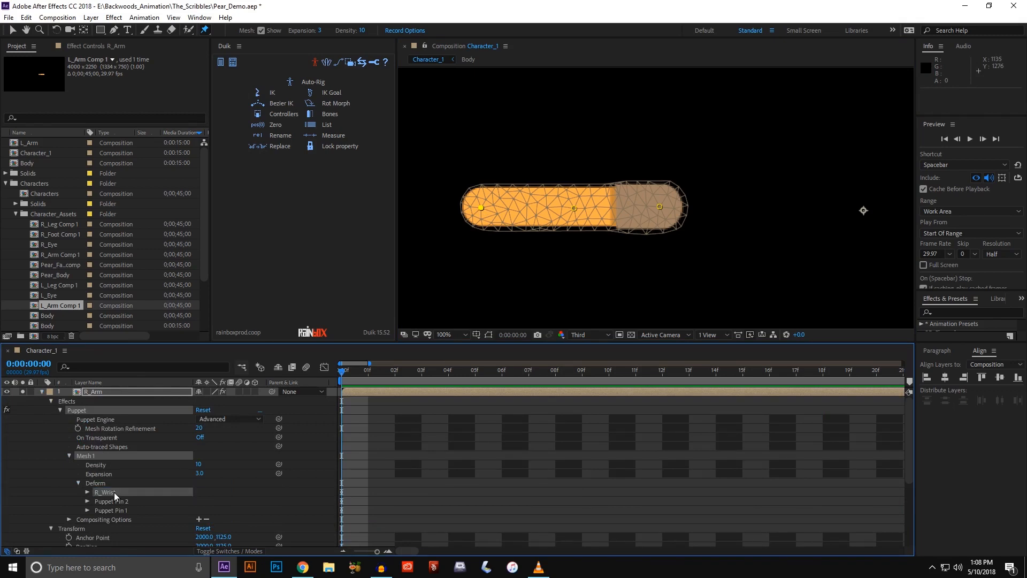
Step: Rename Puppet Pin 2 as R_Elbow and Puppet Pin 1 as R_Shoulder
click(127, 501)
key(Return)
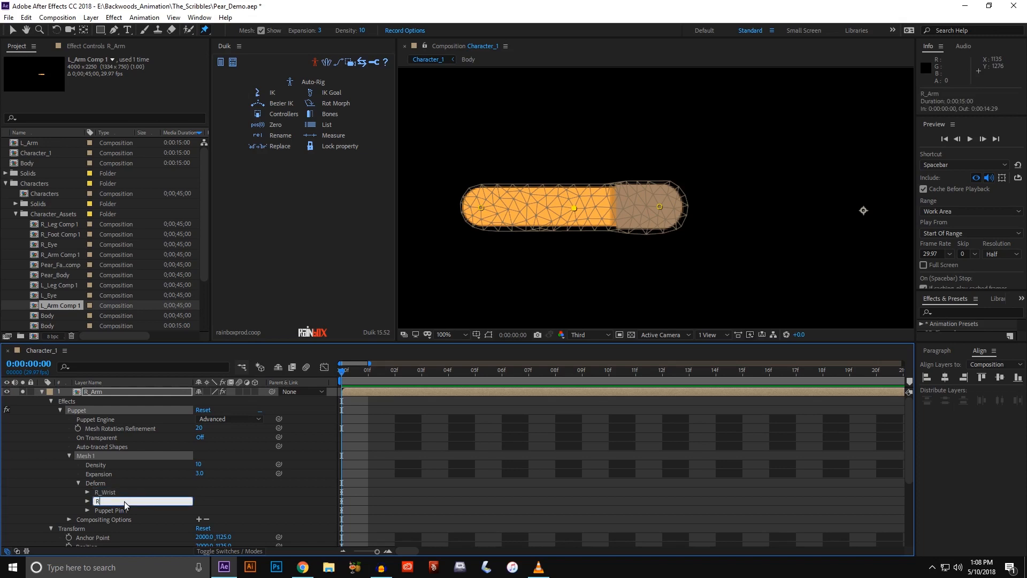
text(R_Elbow)
key(Return)
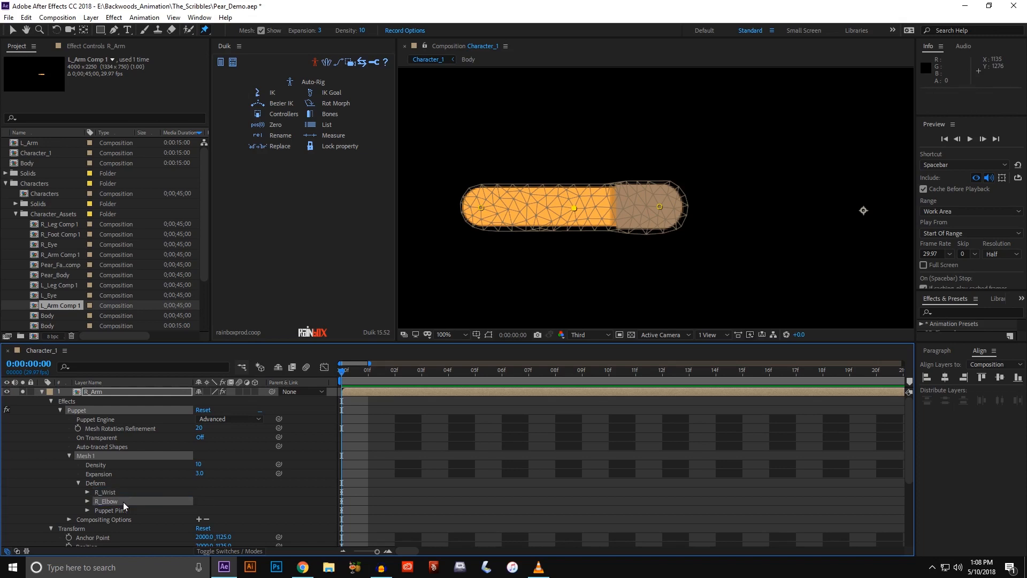
click(122, 509)
key(Return)
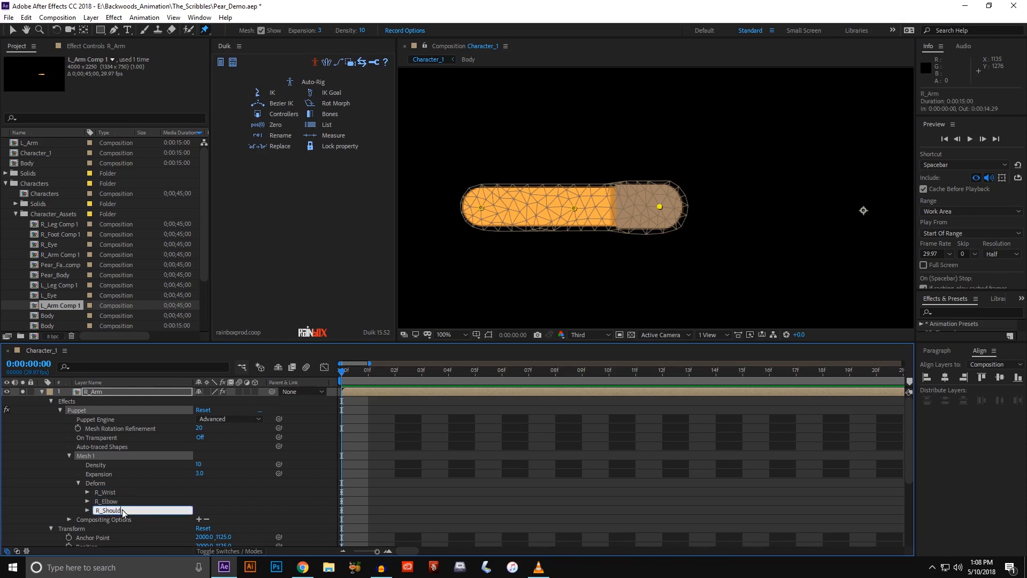
text(R_Shoulder)
key(Return)
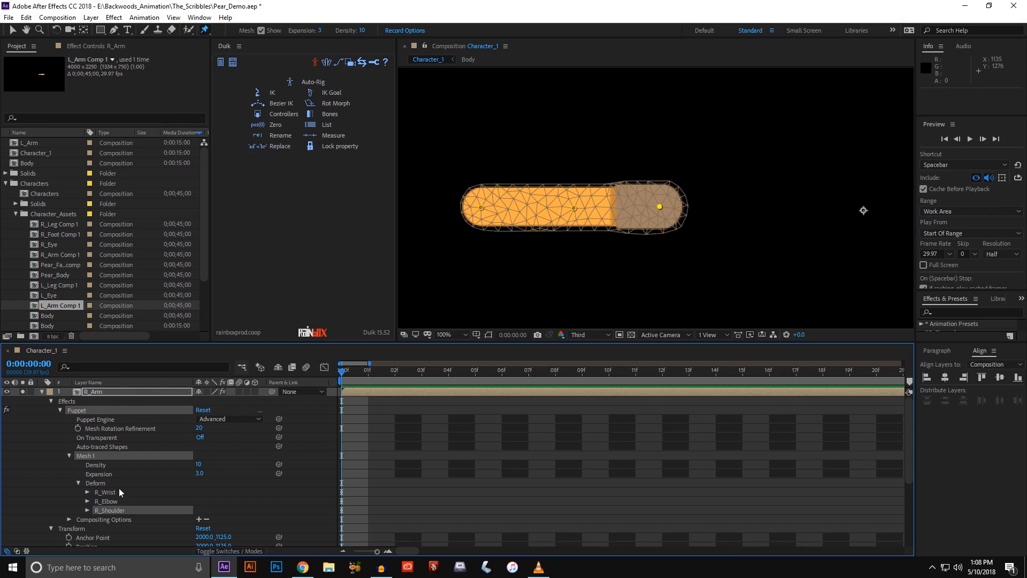
Step: Create Duik bones on the R_Wrist, R_Elbow and R_Shoulder pins and collapse the R_Arm layer
shift+click(114, 490)
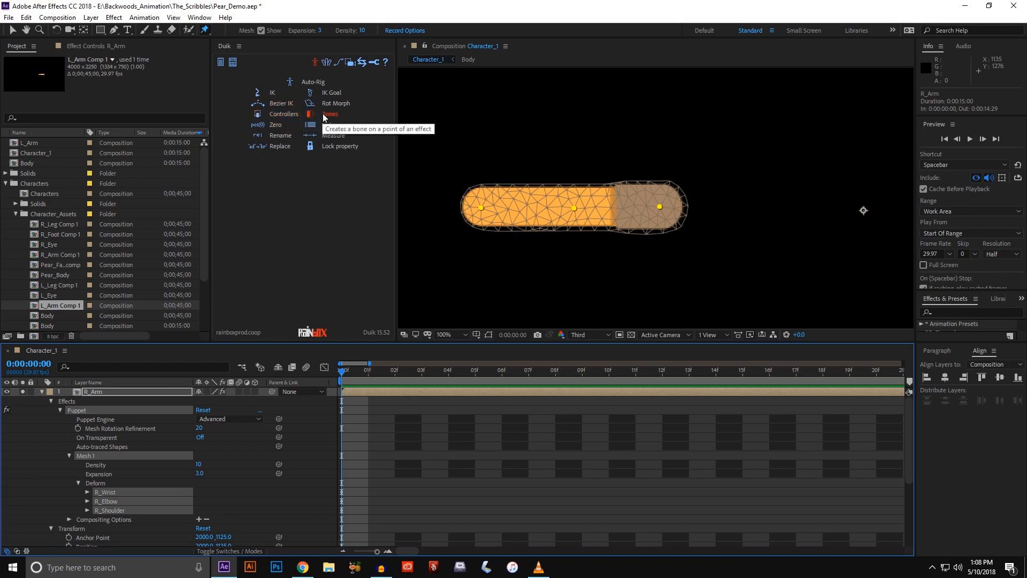
click(289, 114)
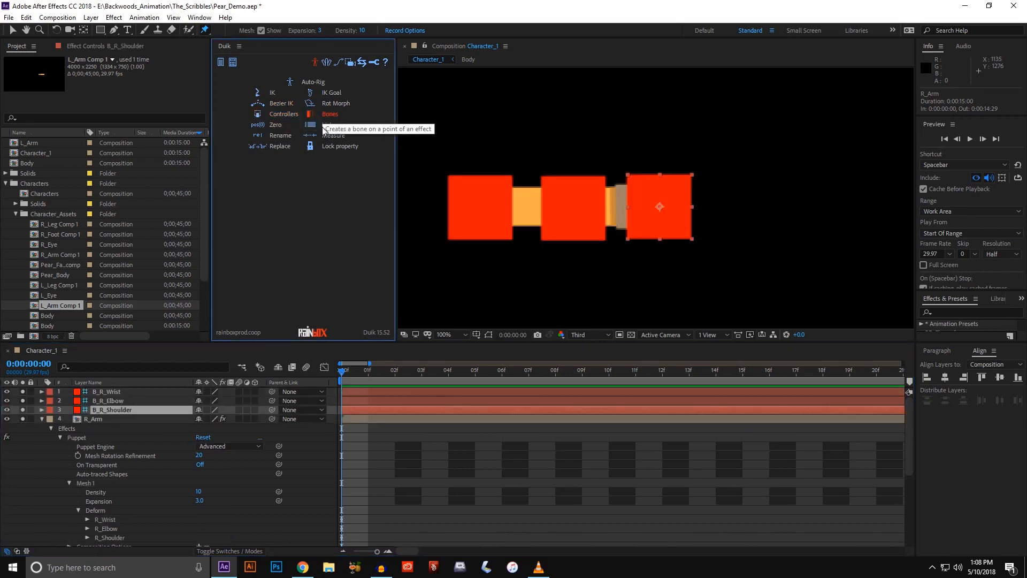
click(41, 419)
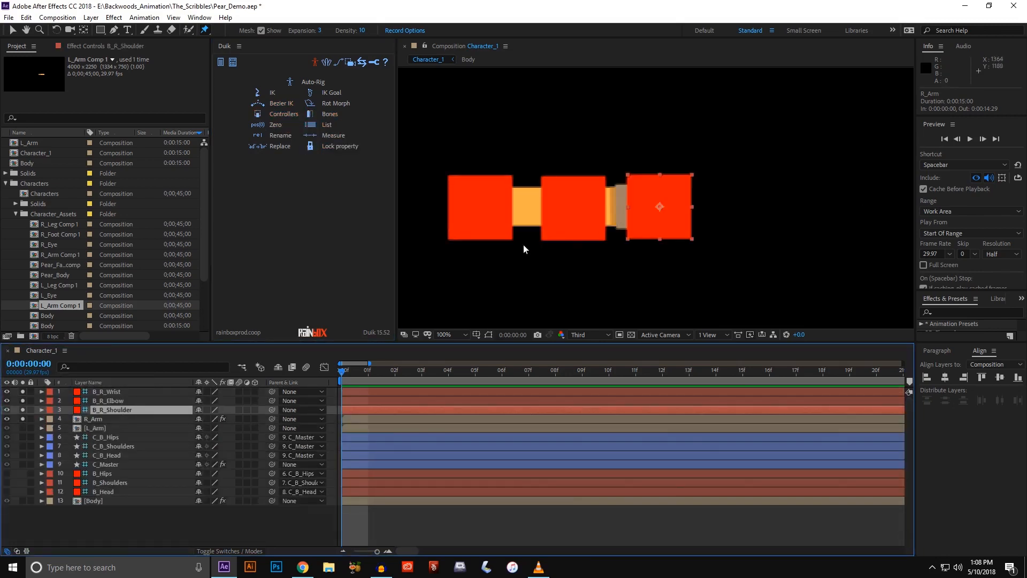
drag(517, 247, 533, 251)
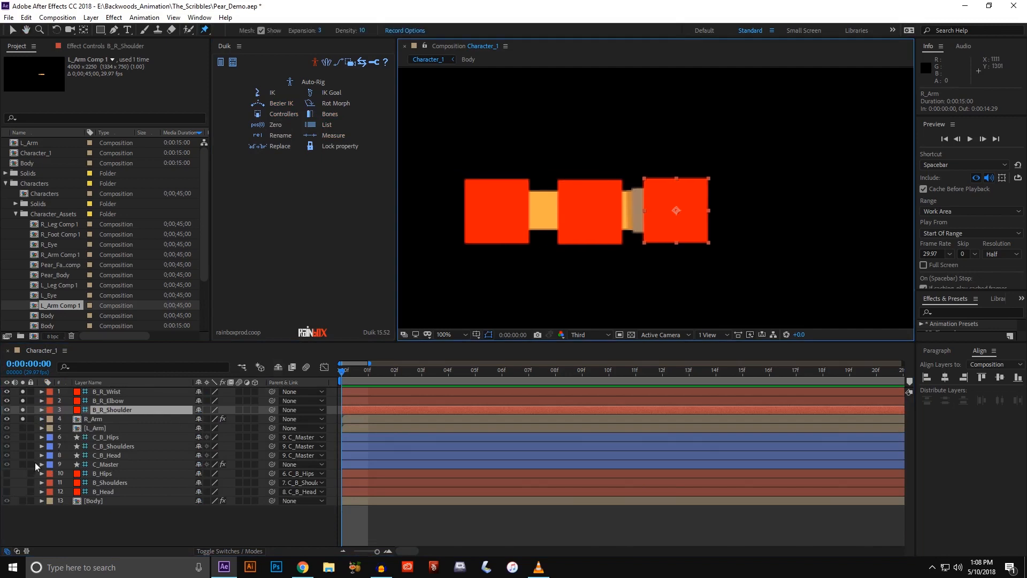
Step: Parent the B_R_Wrist bone to B_R_Elbow, and B_R_Elbow to B_R_Shoulder
key(v)
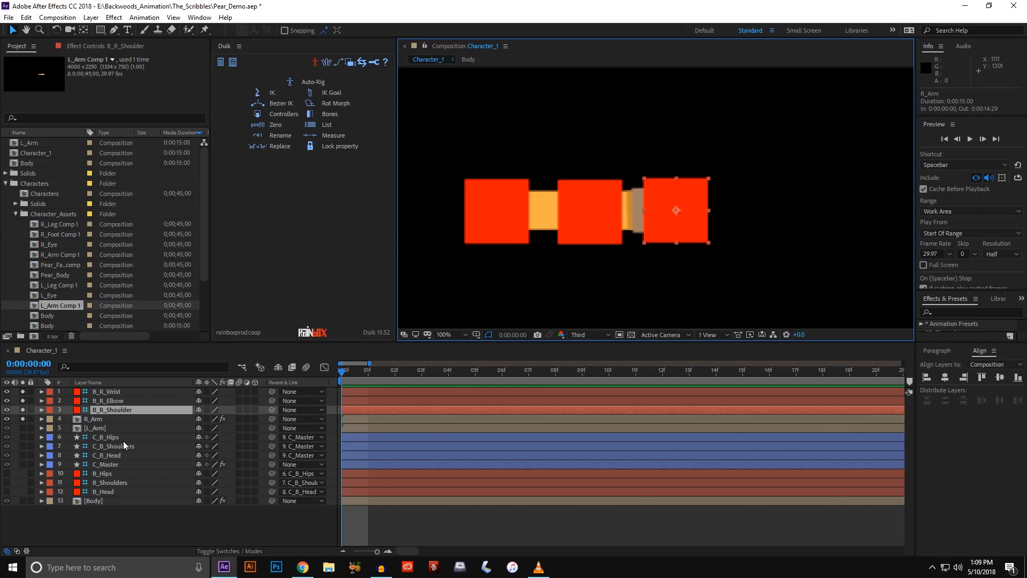
click(118, 392)
drag(270, 391, 152, 403)
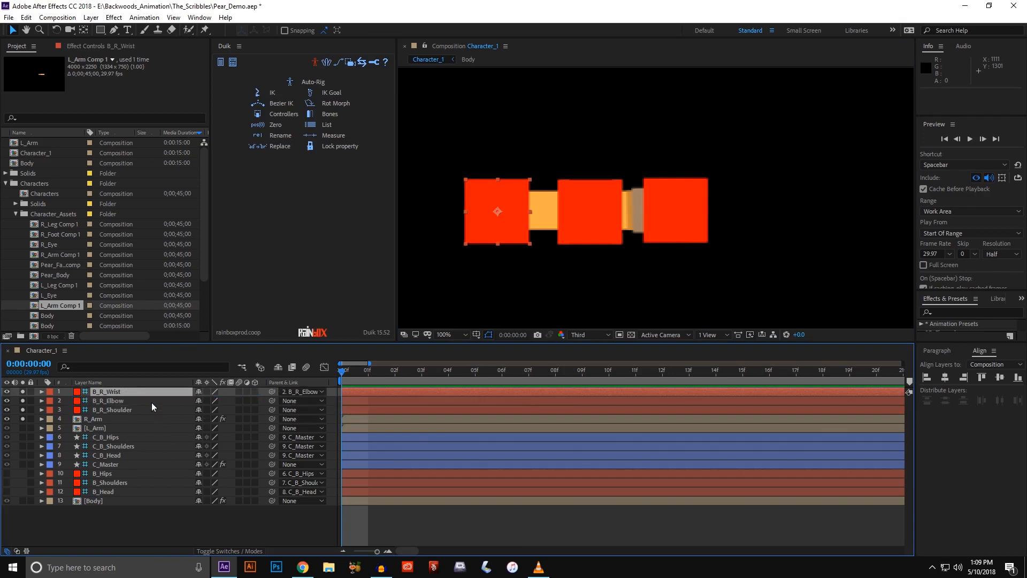
click(151, 402)
drag(273, 401, 158, 413)
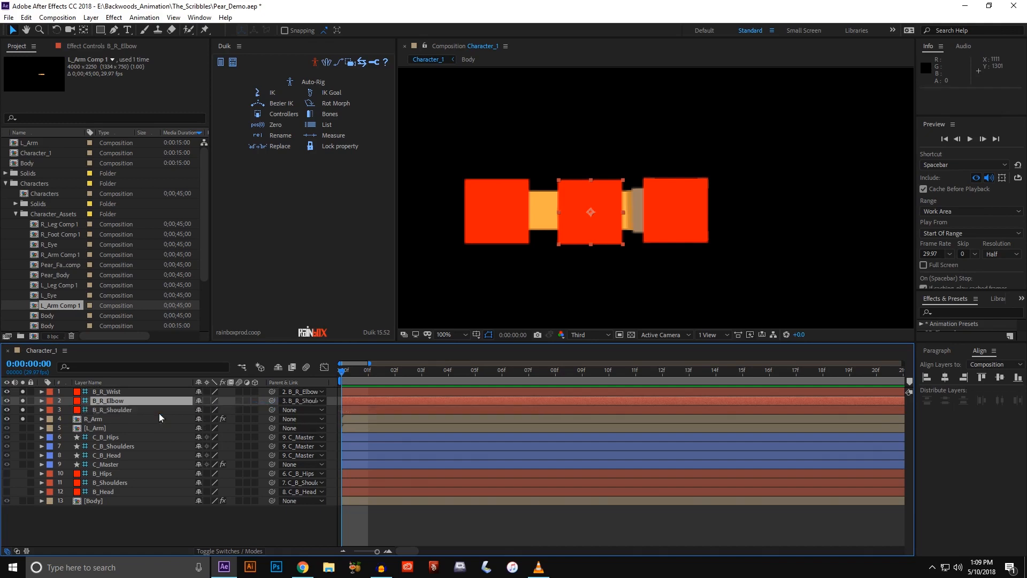
Step: Create a small red Duik controller for the B_R_Wrist bone
click(133, 392)
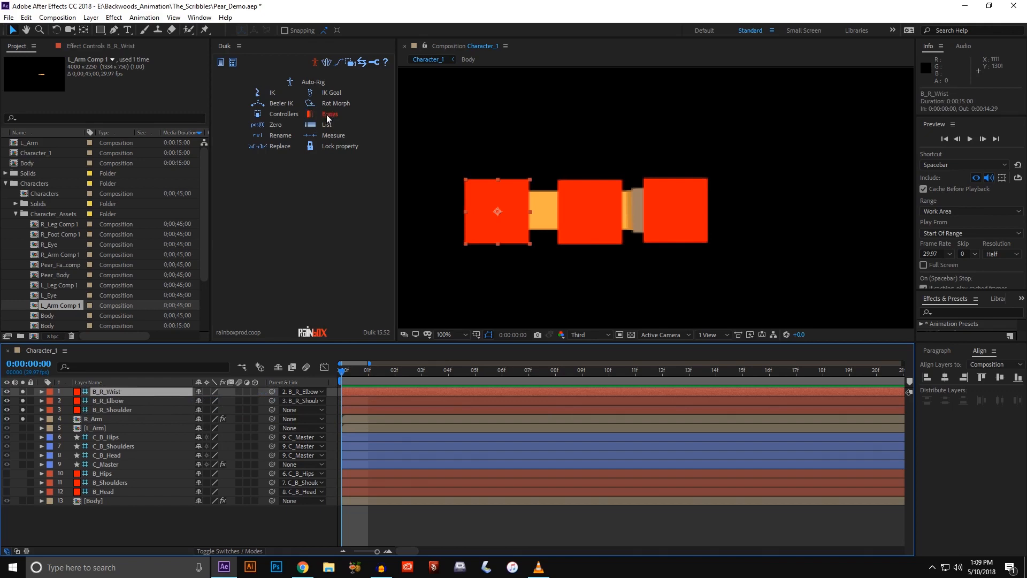
click(281, 115)
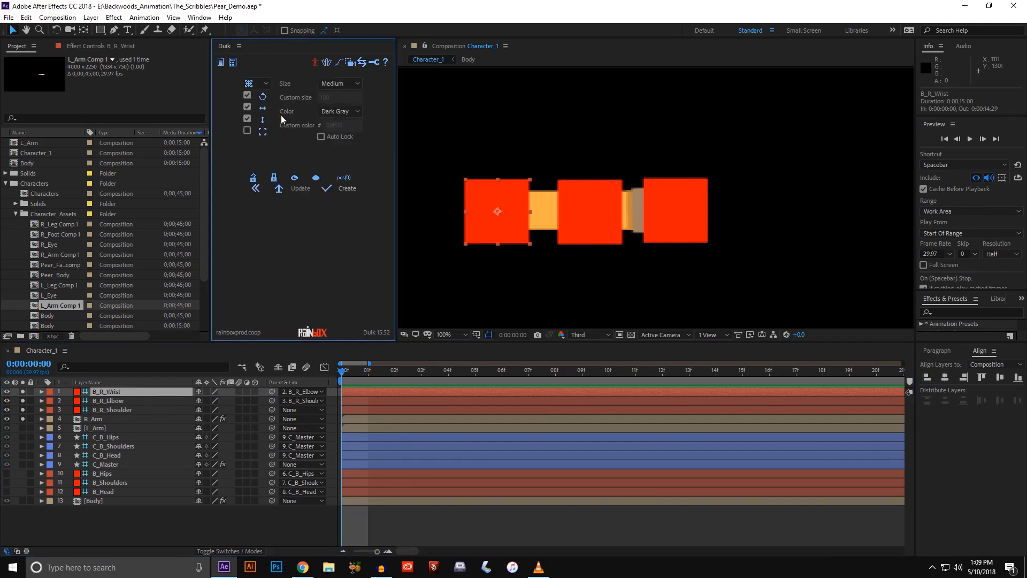
click(336, 83)
click(333, 95)
click(332, 112)
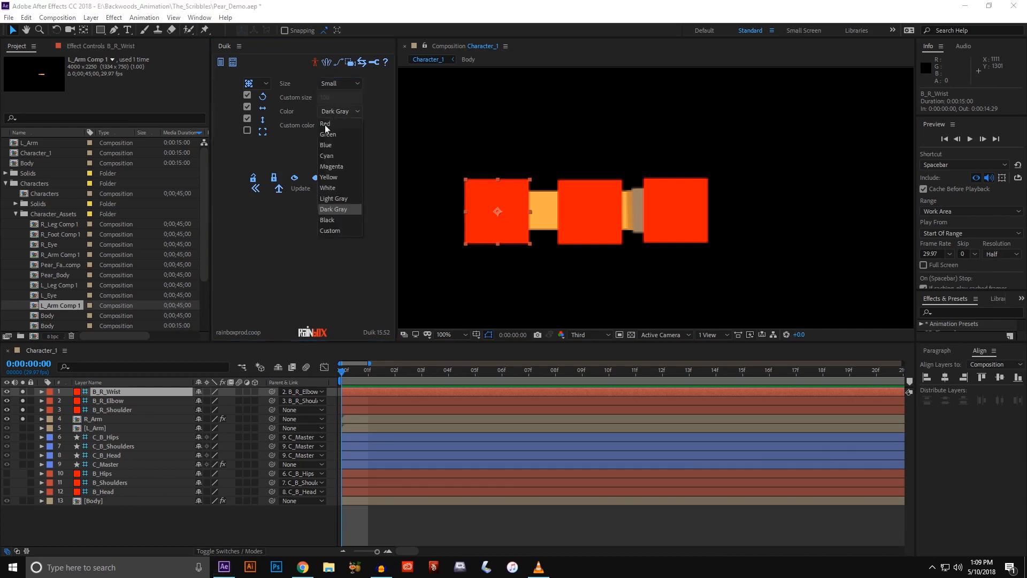
click(326, 124)
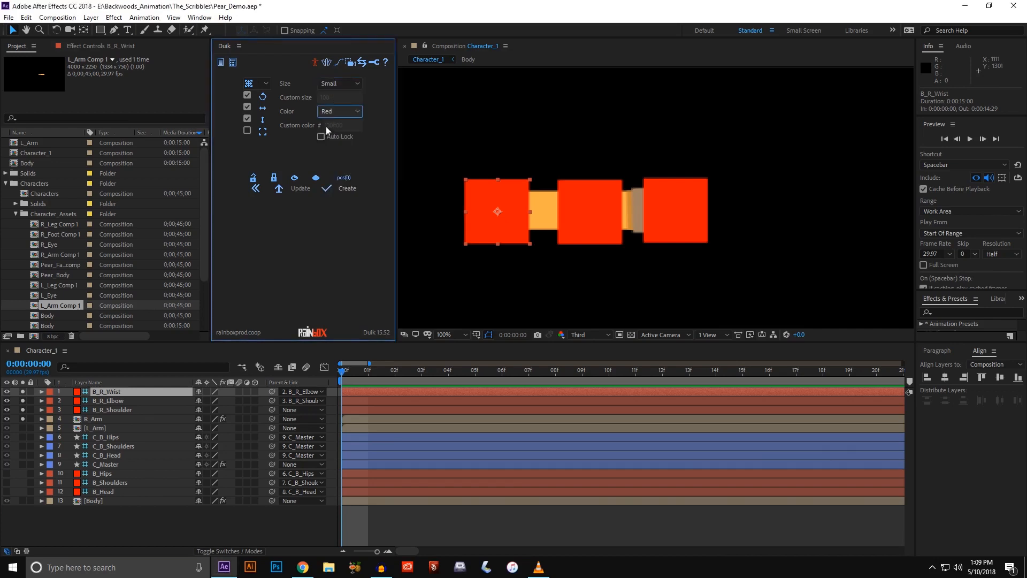
click(346, 189)
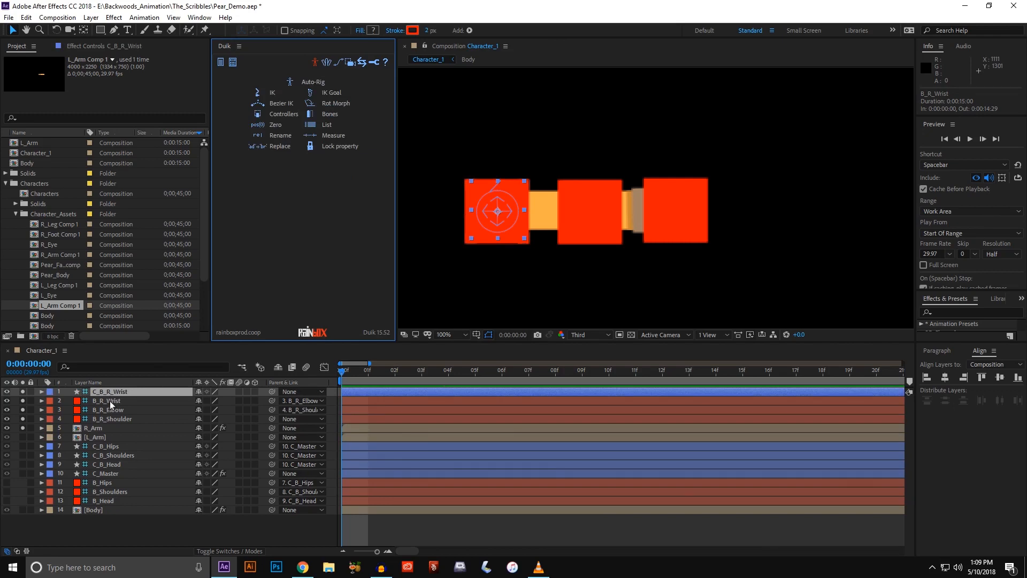
Step: Create a 2-Layer IK & Goal from B_R_Wrist, B_R_Elbow and B_R_Shoulder with the C_B_R_Wrist controller
click(110, 400)
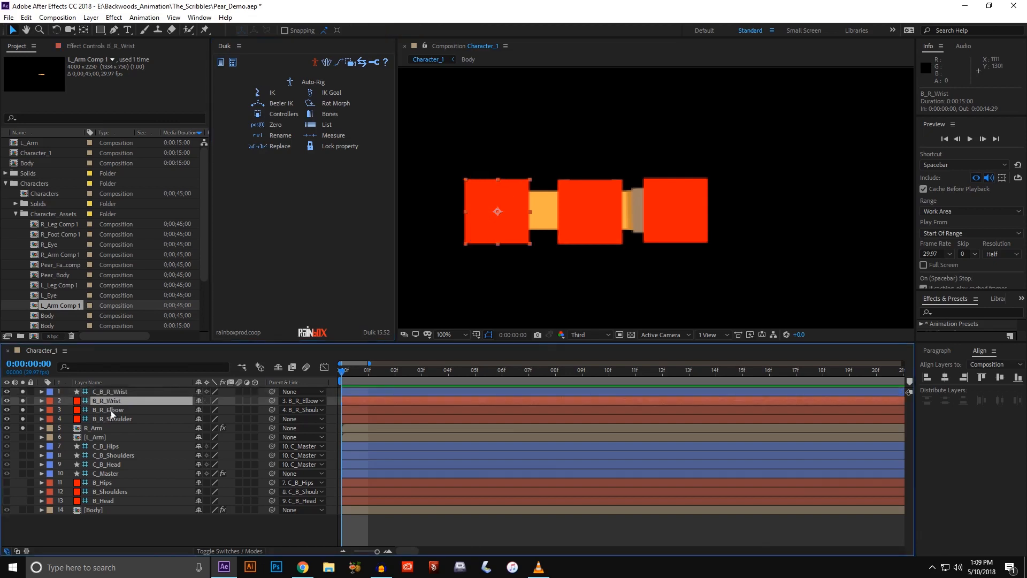
shift+click(111, 410)
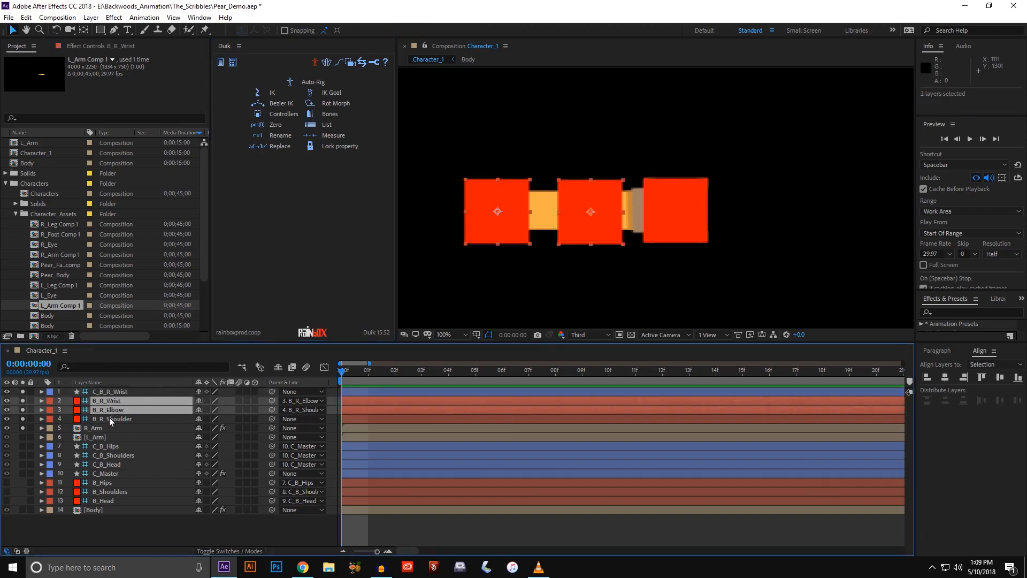
shift+click(109, 419)
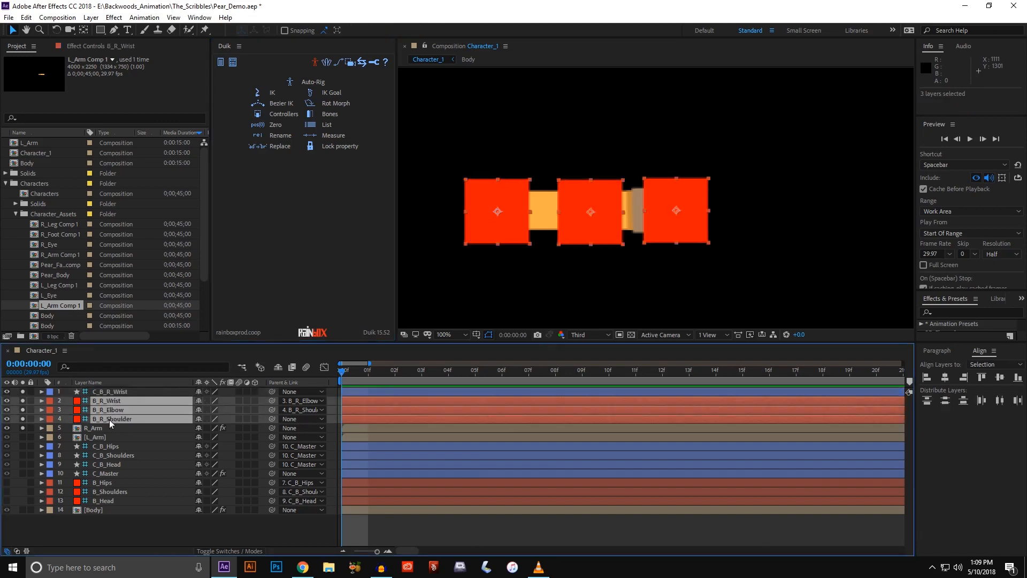
shift+click(110, 392)
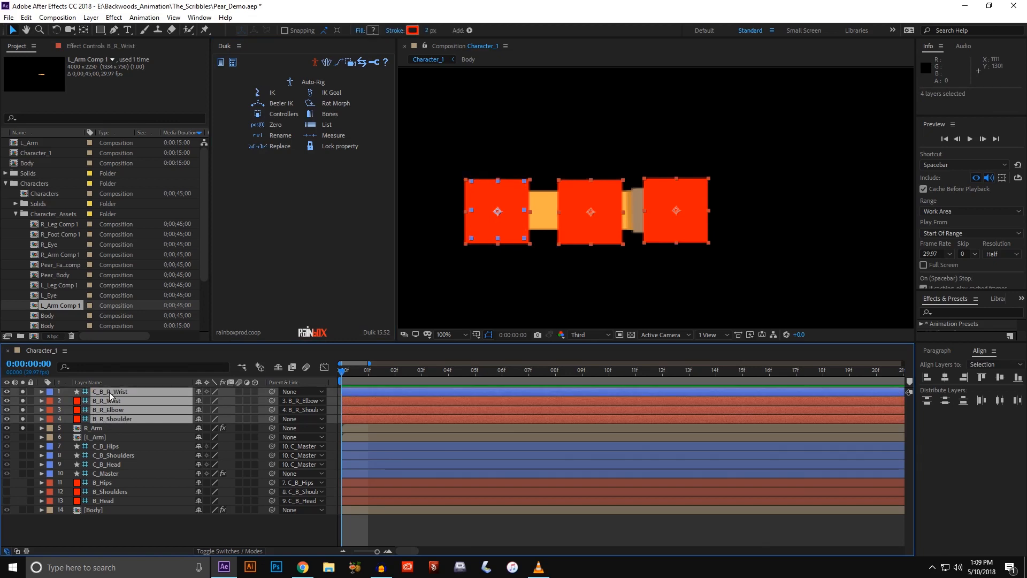
click(262, 92)
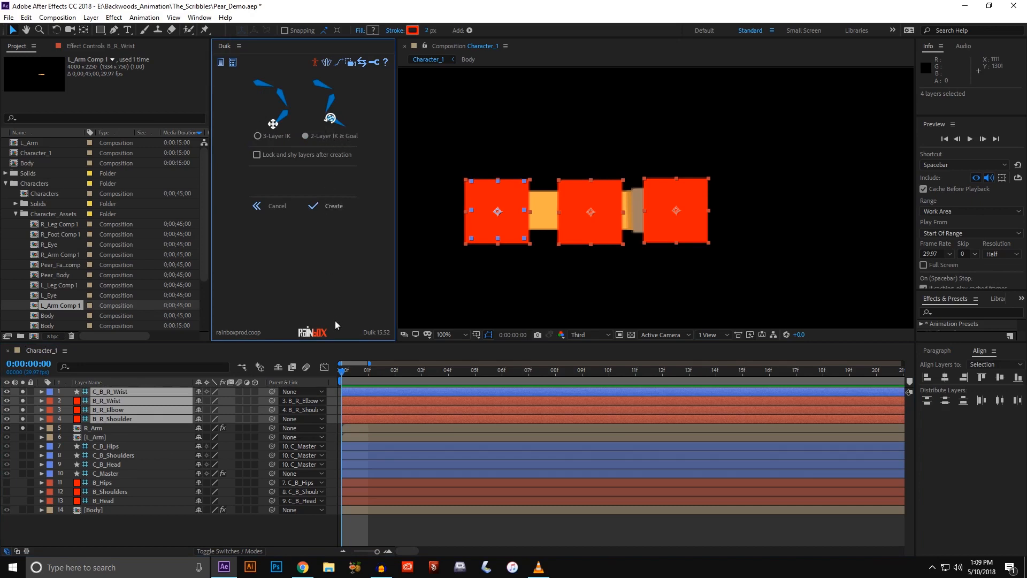
click(334, 207)
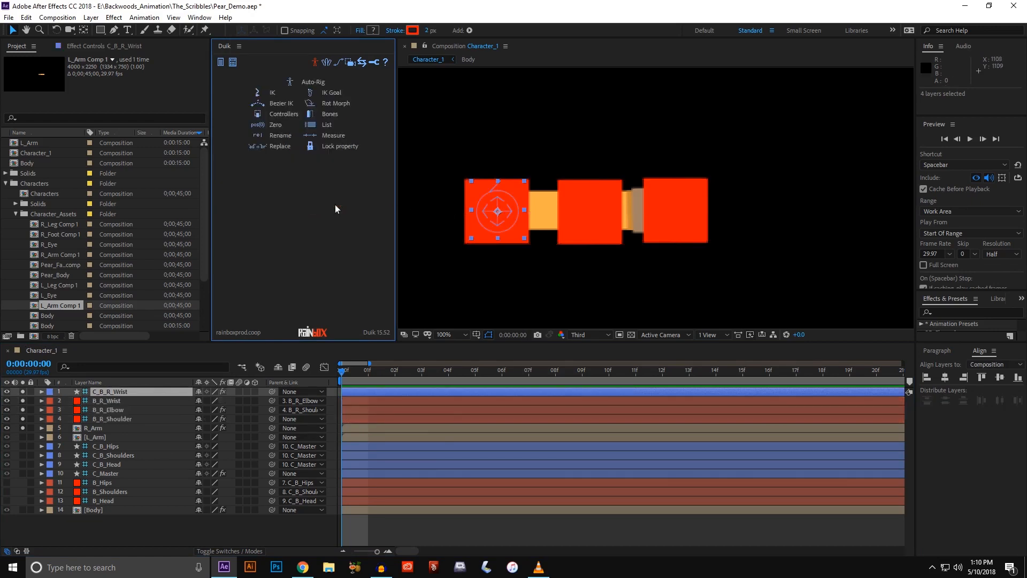
Step: Turn off solo for the R_Arm layer, its three bones and the wrist controller
click(102, 400)
shift+click(102, 417)
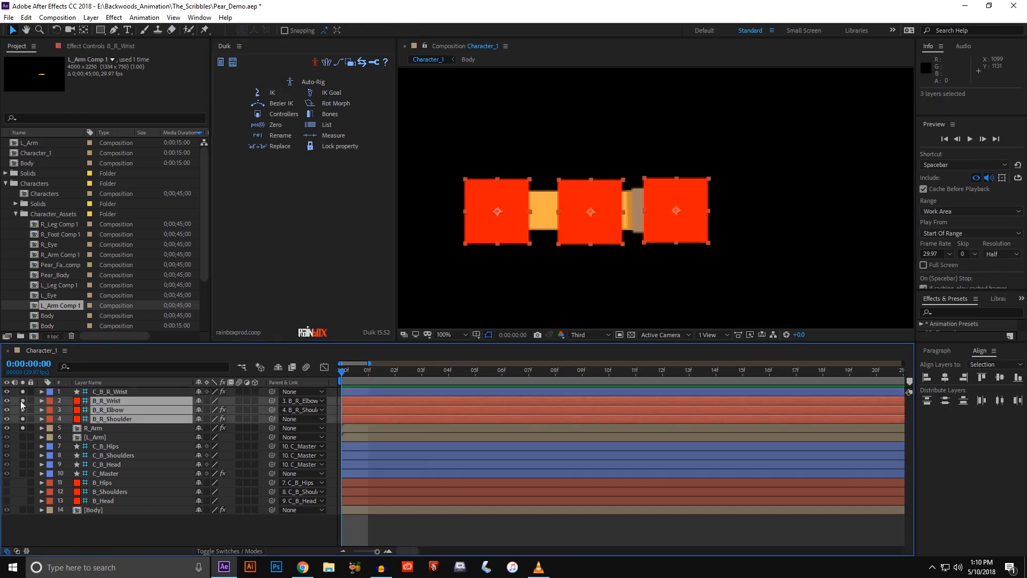
click(114, 422)
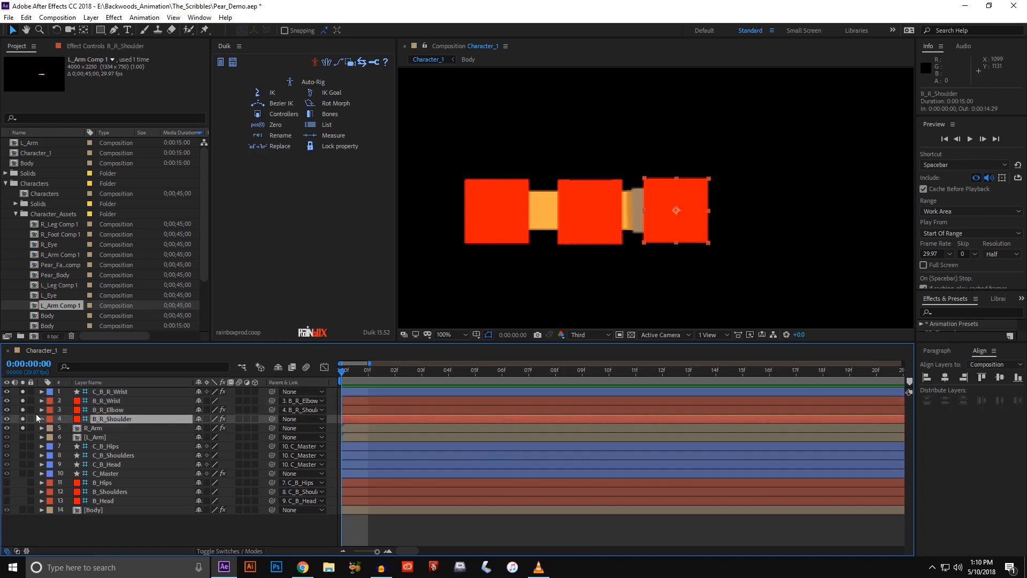
mouse_move(22, 411)
mouse_down()
mouse_move(22, 391)
mouse_move(24, 425)
mouse_up()
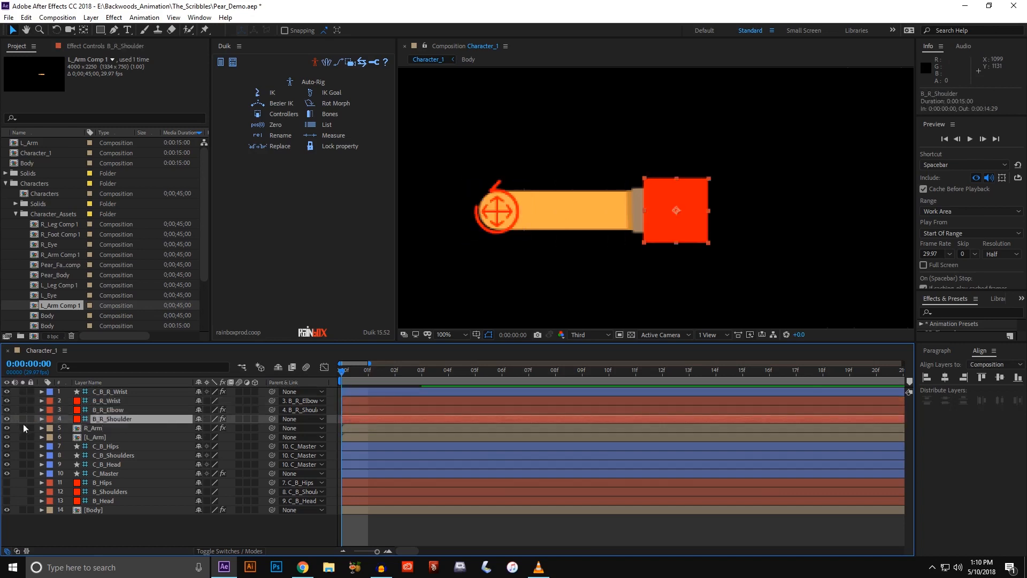
Step: Hide the B_R_Wrist and B_R_Elbow bone layers
click(101, 409)
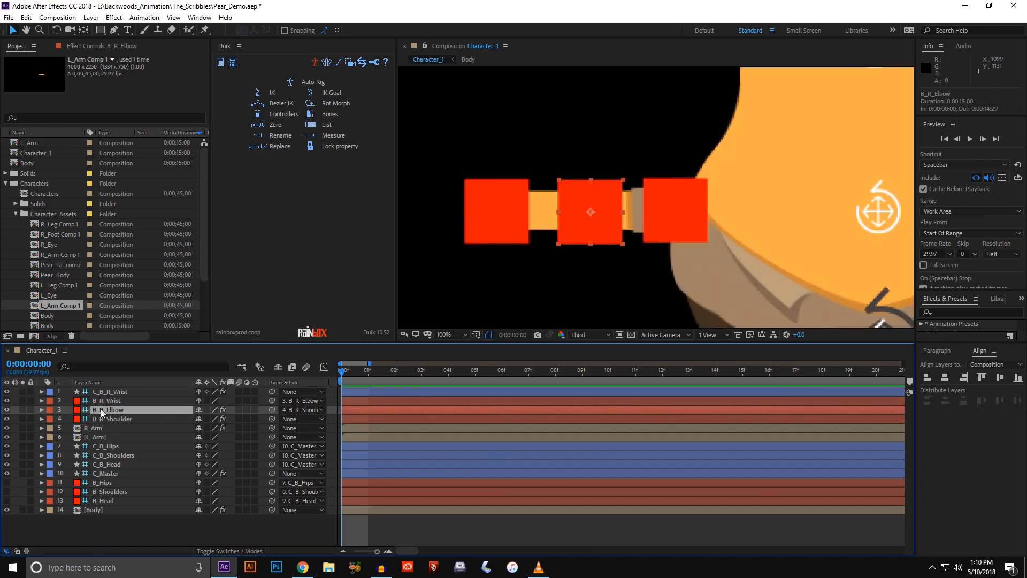
shift+click(99, 399)
drag(7, 401, 6, 410)
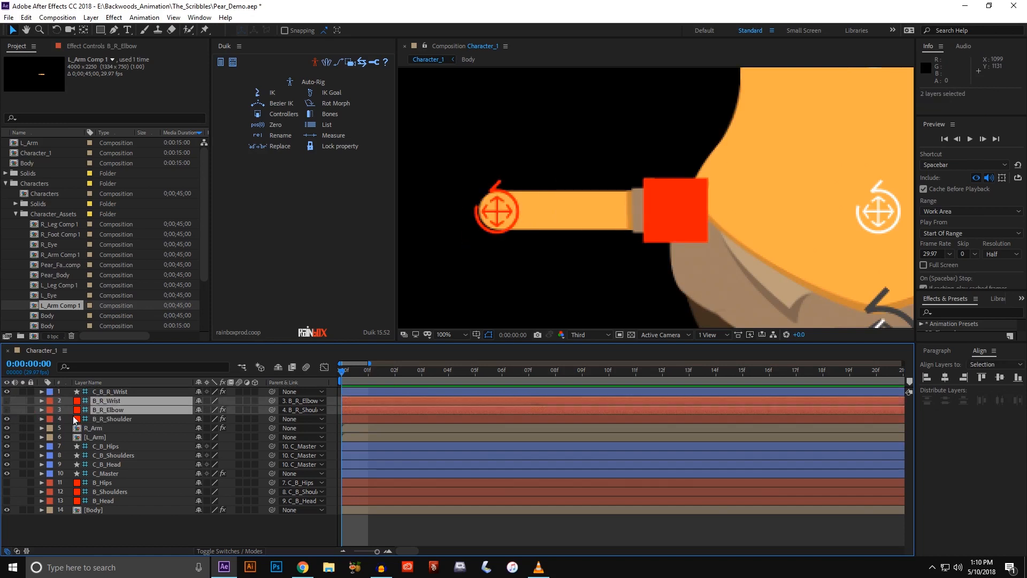
Step: Set the B_R_Shoulder bone layer's opacity to 30% and collapse its properties
click(91, 418)
mouse_move(650, 222)
mouse_down()
mouse_move(605, 254)
mouse_move(687, 234)
mouse_move(650, 230)
mouse_up()
key(ctrl+z)
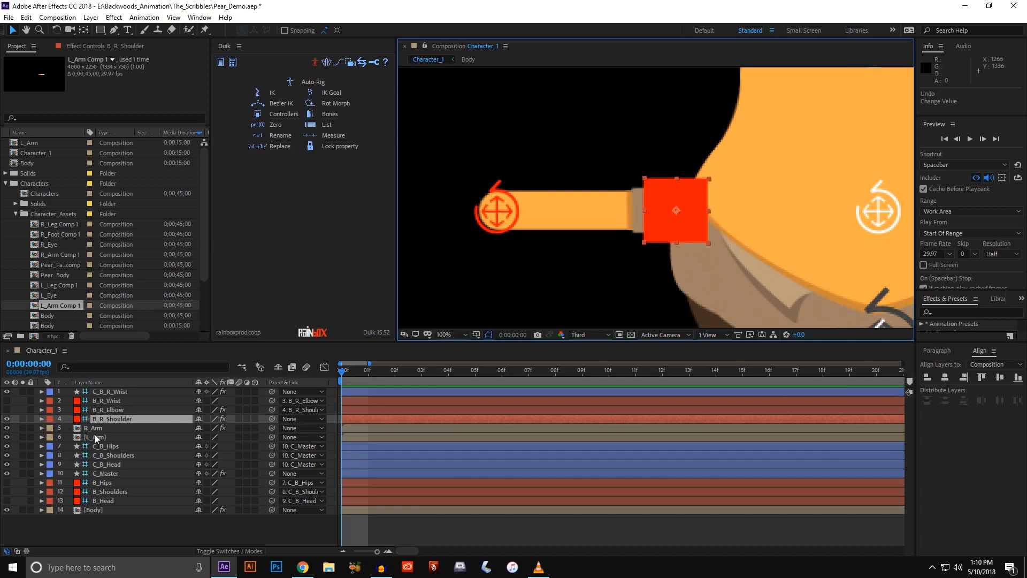
key(t)
click(202, 429)
text(30)
key(Return)
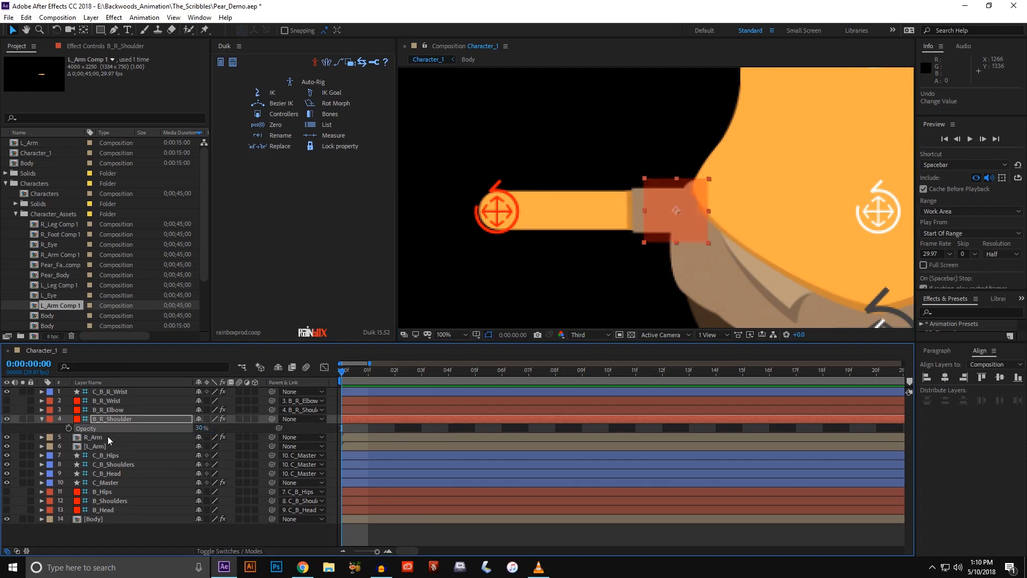
click(41, 419)
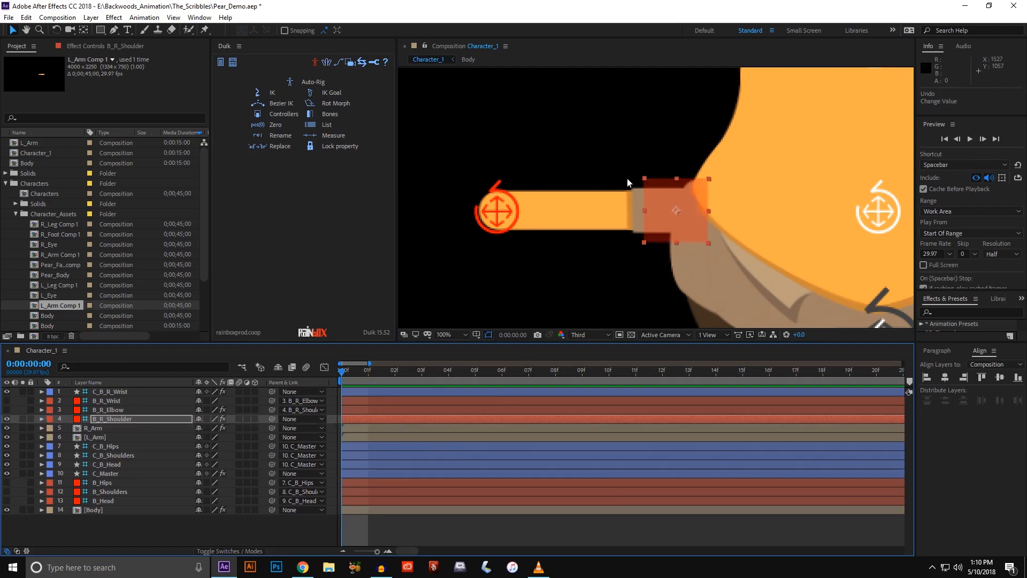
Step: Try posing the right arm by moving the C_B_R_Wrist controller and the B_R_Shoulder bone, and undo the moves
drag(763, 172, 611, 181)
scroll(523, 227, down, 1)
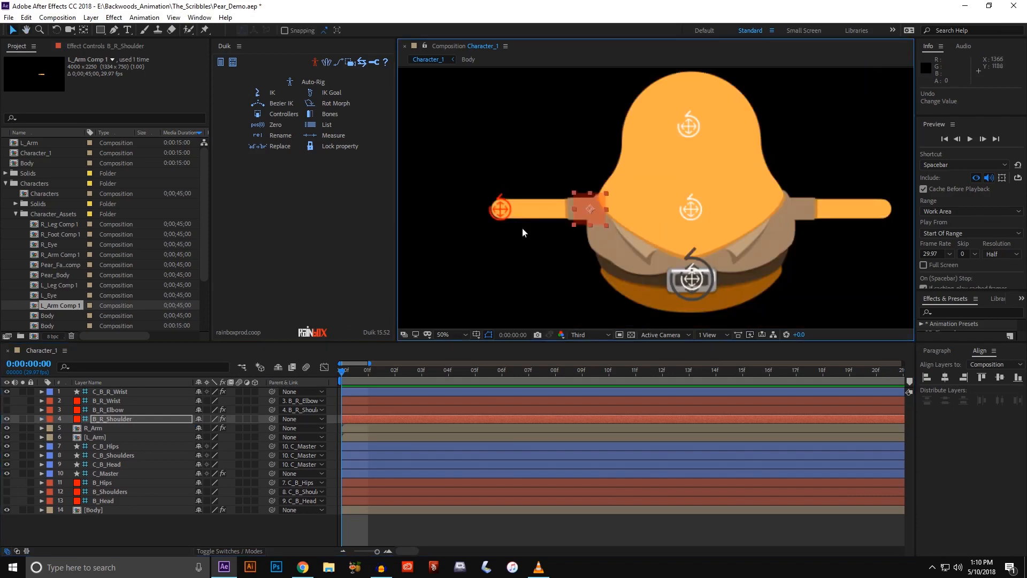
mouse_move(500, 209)
mouse_down()
mouse_move(537, 276)
mouse_move(505, 231)
mouse_move(526, 224)
mouse_move(508, 246)
mouse_move(526, 246)
mouse_move(503, 315)
mouse_move(533, 245)
mouse_up()
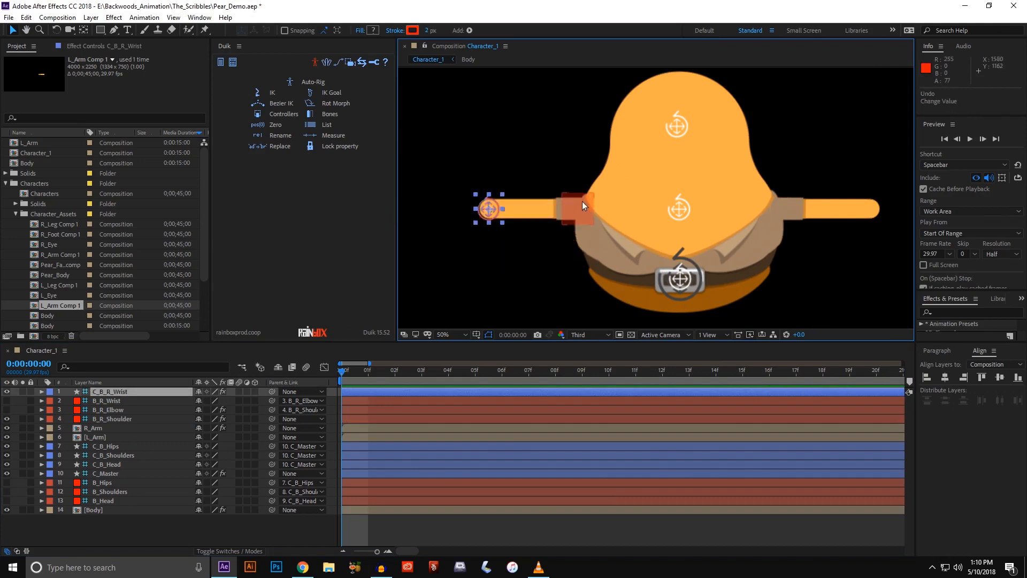
drag(497, 216, 541, 288)
drag(578, 209, 585, 216)
mouse_move(546, 283)
mouse_down()
mouse_move(474, 233)
mouse_move(478, 247)
mouse_move(513, 259)
mouse_move(515, 250)
mouse_move(507, 255)
mouse_move(544, 298)
mouse_up()
key(ctrl+z)
key(ctrl+z)
key(ctrl+z)
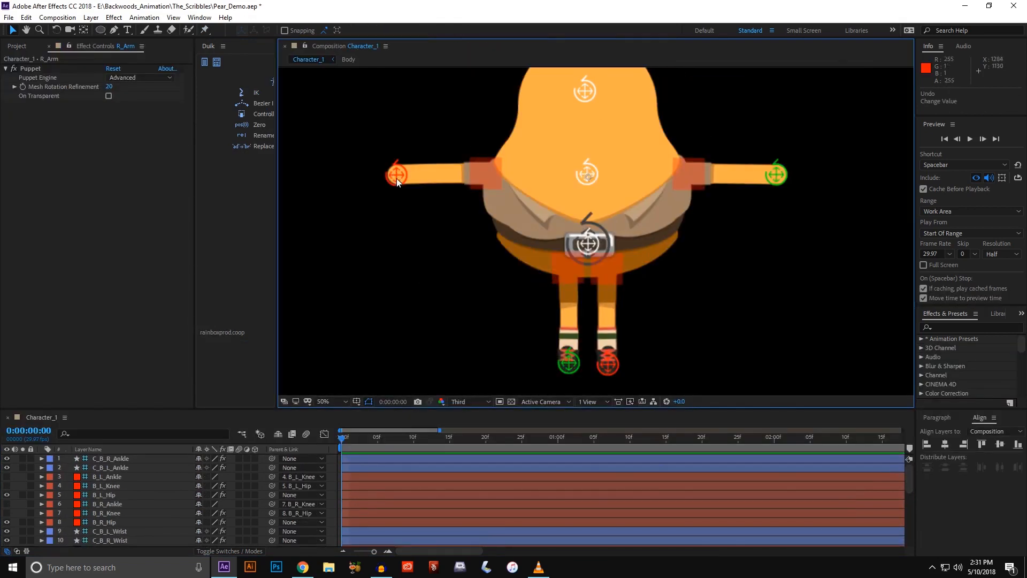
Step: Try moving the C_B_R_Wrist, C_B_R_Ankle and C_Master controllers one at a time, undoing each move
scroll(396, 179, down, 3)
click(352, 200)
scroll(383, 198, up, 3)
drag(395, 178, 429, 175)
key(ctrl+z)
drag(573, 363, 571, 338)
key(ctrl+z)
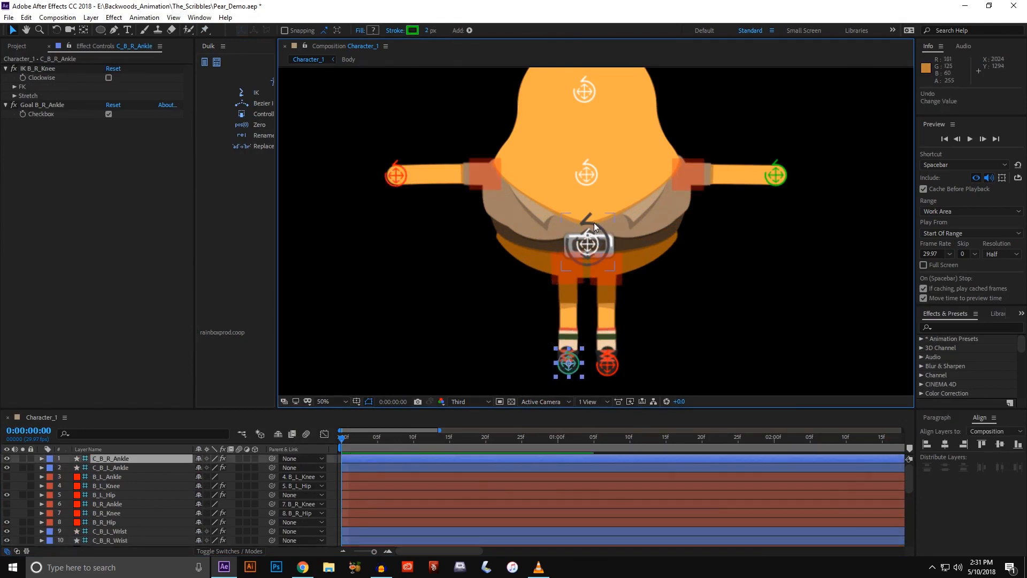
mouse_move(593, 226)
mouse_down()
mouse_move(623, 225)
mouse_move(615, 268)
mouse_move(553, 210)
mouse_move(625, 190)
mouse_move(594, 234)
mouse_up()
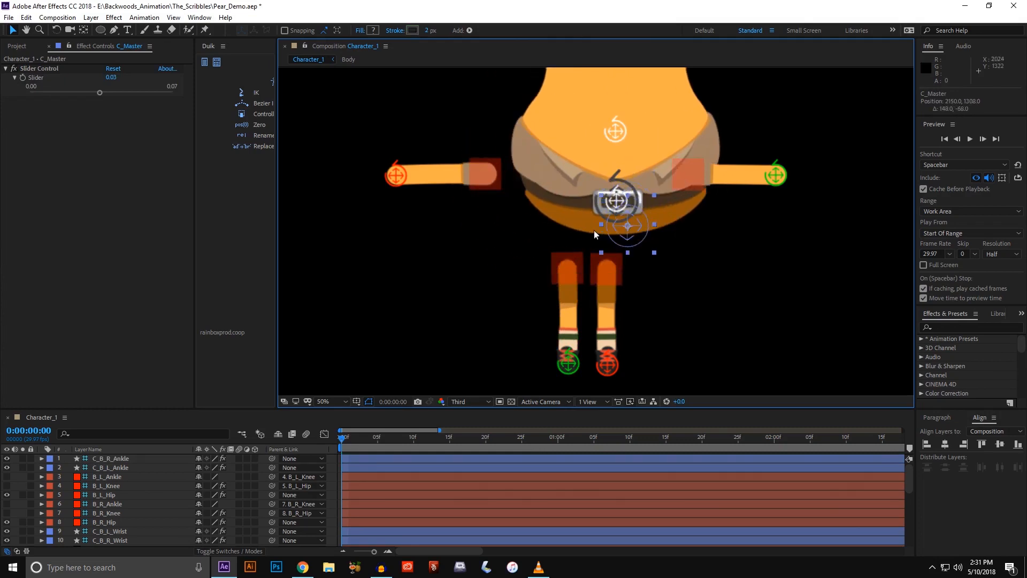
key(ctrl+z)
Step: Parent the B_R_Shoulder and B_L_Shoulder bones to the C_B_Shoulders controller, and test that controller with a move that is undone
click(487, 176)
shift+click(701, 178)
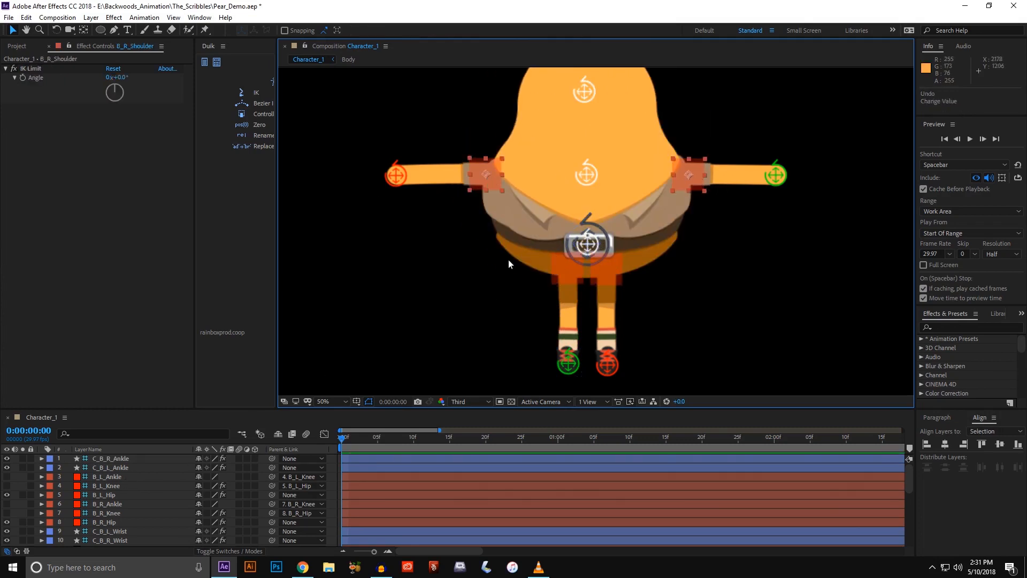
scroll(114, 479, down, 3)
scroll(121, 482, up, 1)
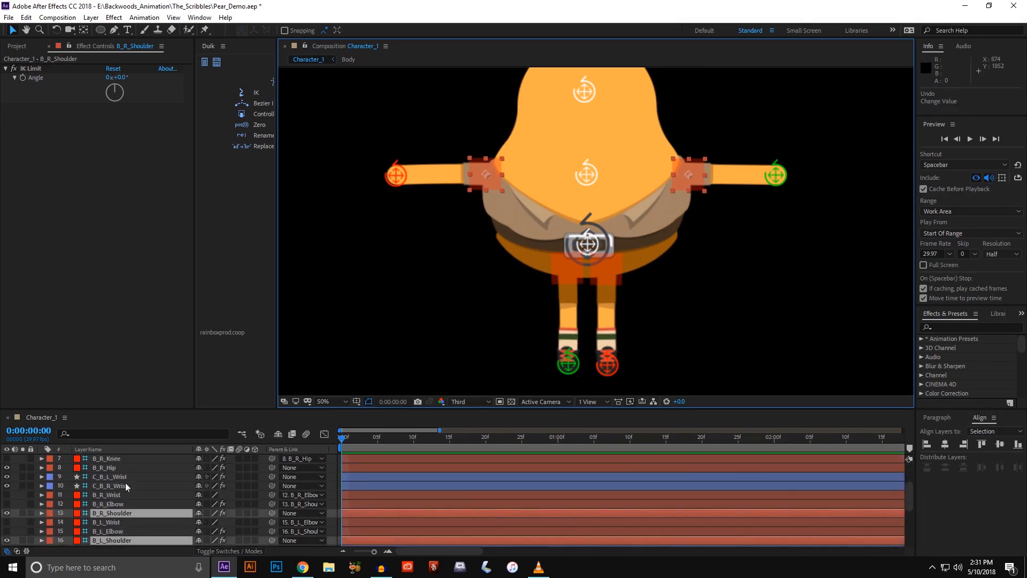
scroll(121, 509, down, 2)
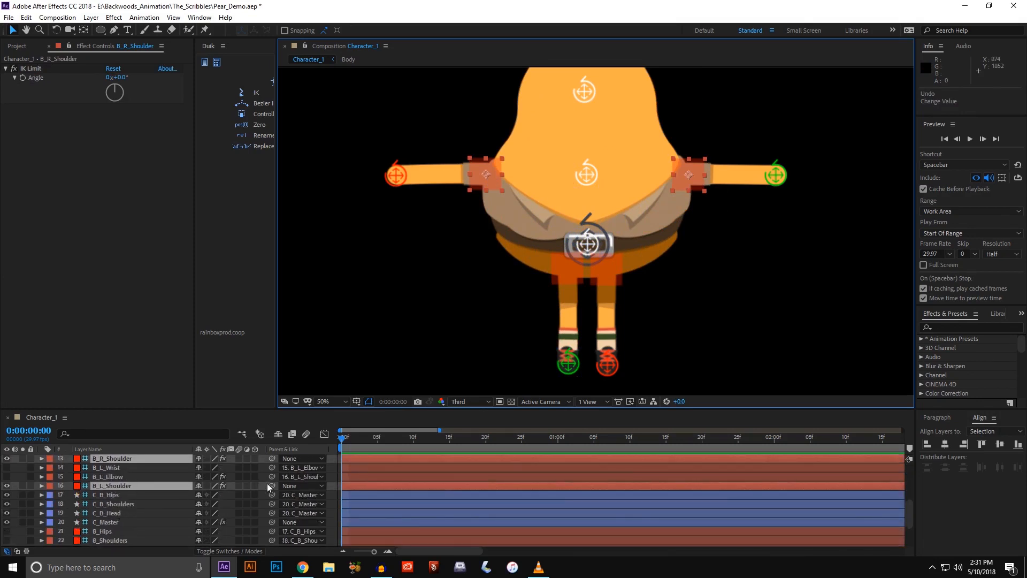
drag(272, 485, 144, 503)
click(145, 502)
mouse_move(583, 186)
mouse_down()
mouse_move(585, 199)
mouse_move(571, 175)
mouse_move(588, 184)
mouse_move(566, 184)
mouse_up()
key(ctrl+z)
Step: Parent the B_R_Hip and B_L_Hip bones to the C_B_Hips controller
click(564, 270)
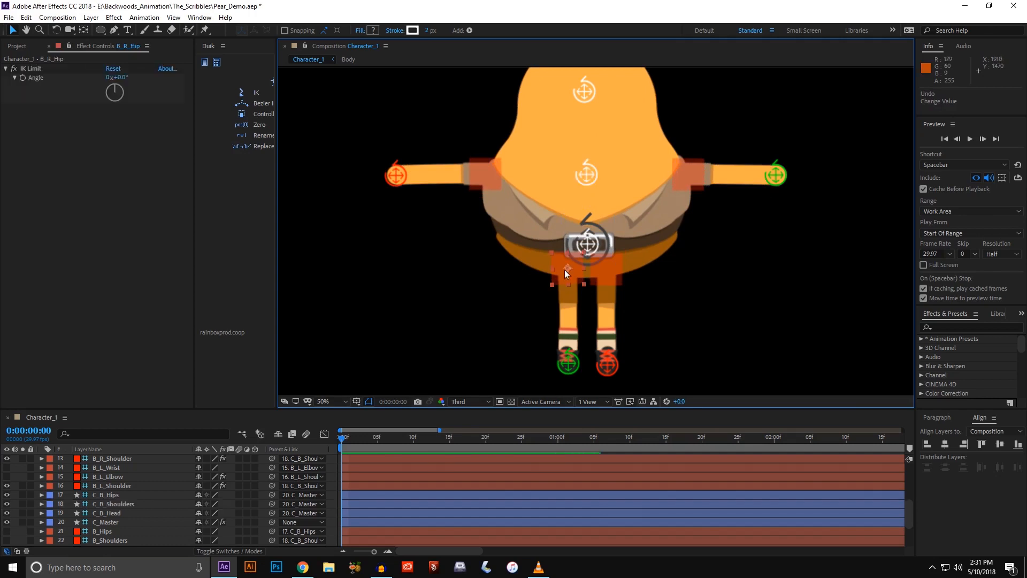
shift+click(614, 267)
scroll(117, 498, down, 1)
scroll(117, 498, up, 4)
scroll(117, 498, down, 3)
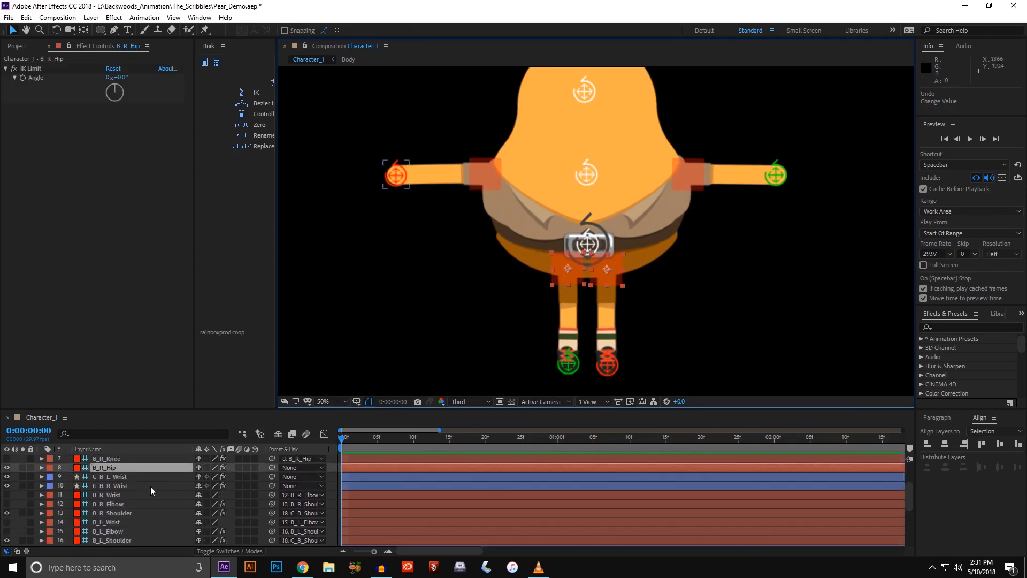
drag(172, 410, 173, 360)
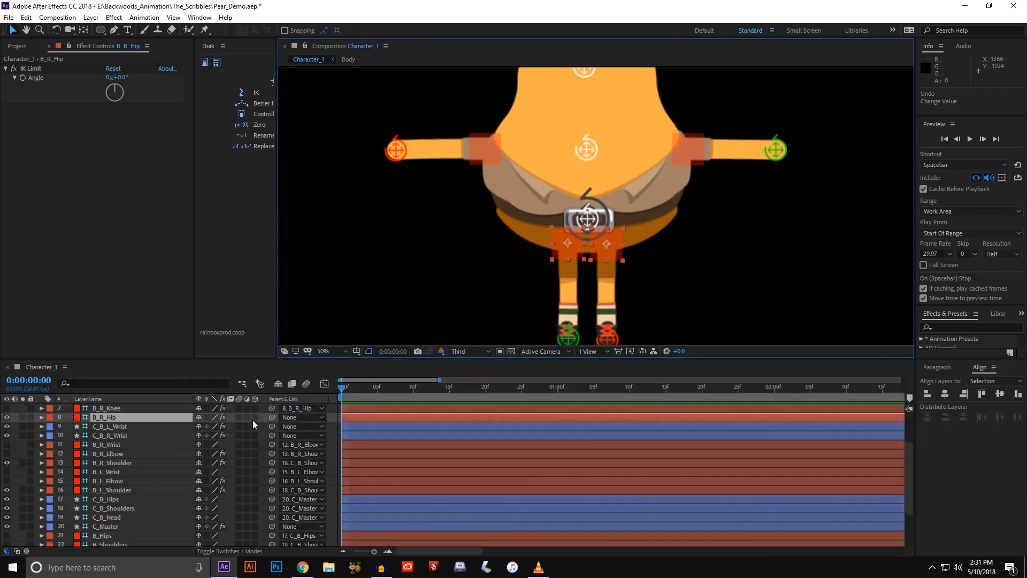
drag(270, 418, 123, 498)
click(123, 499)
Step: Try moving the C_B_Hips controller to check the leg attachment, and undo the move
click(596, 219)
drag(595, 219, 605, 270)
key(ctrl+z)
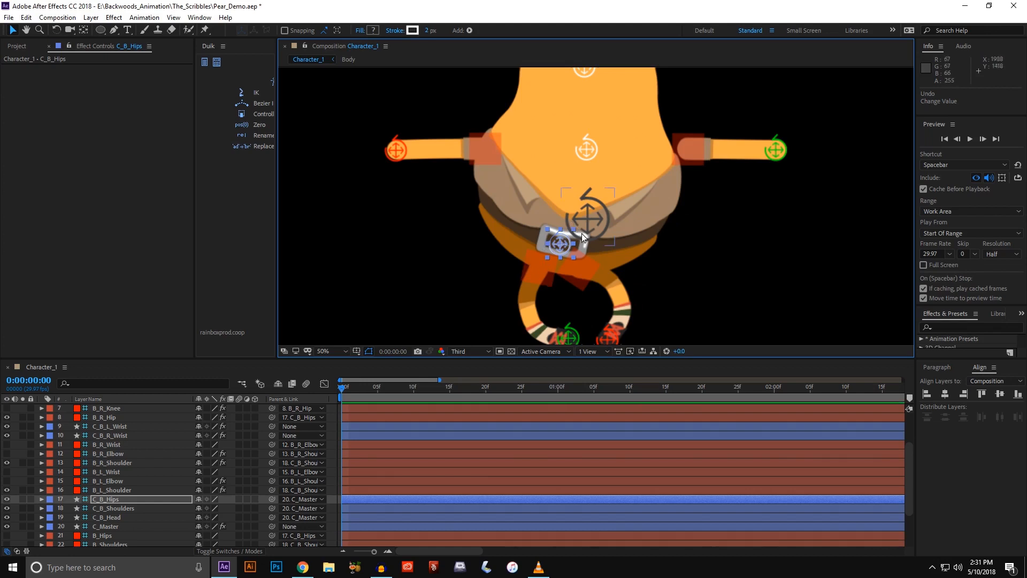
drag(596, 197, 572, 221)
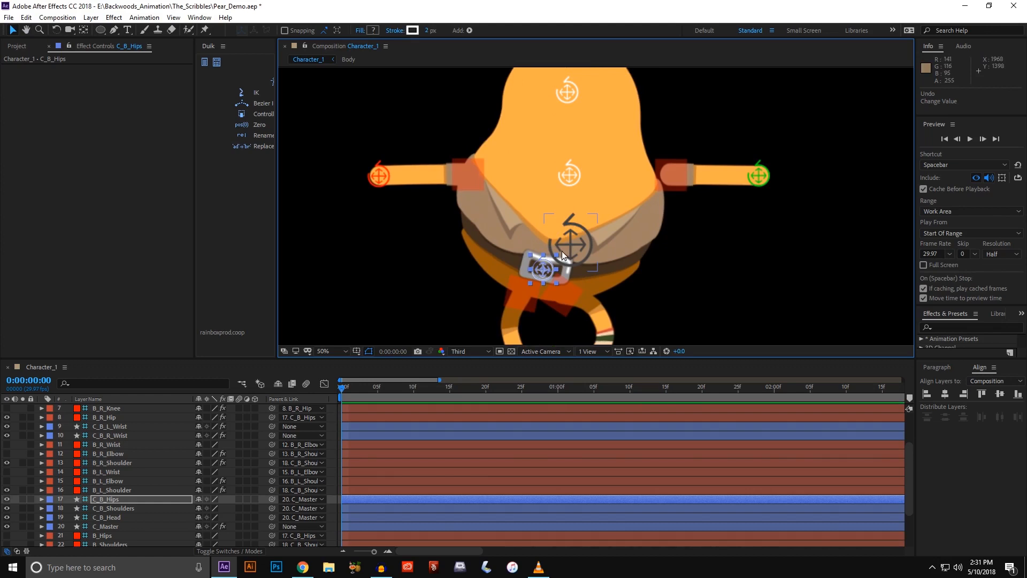
key(ctrl+z)
scroll(568, 217, up, 2)
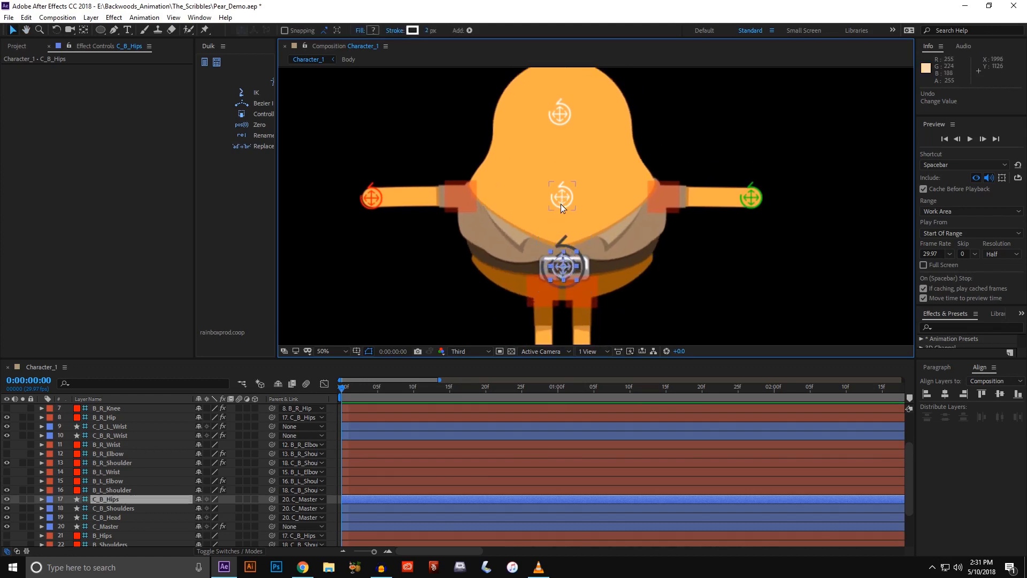
Step: Try moving the C_B_Hips, C_B_Shoulders and C_B_Head controllers together, undo the move and deselect them
shift+click(566, 199)
shift+click(564, 116)
drag(589, 127, 560, 104)
key(ctrl+z)
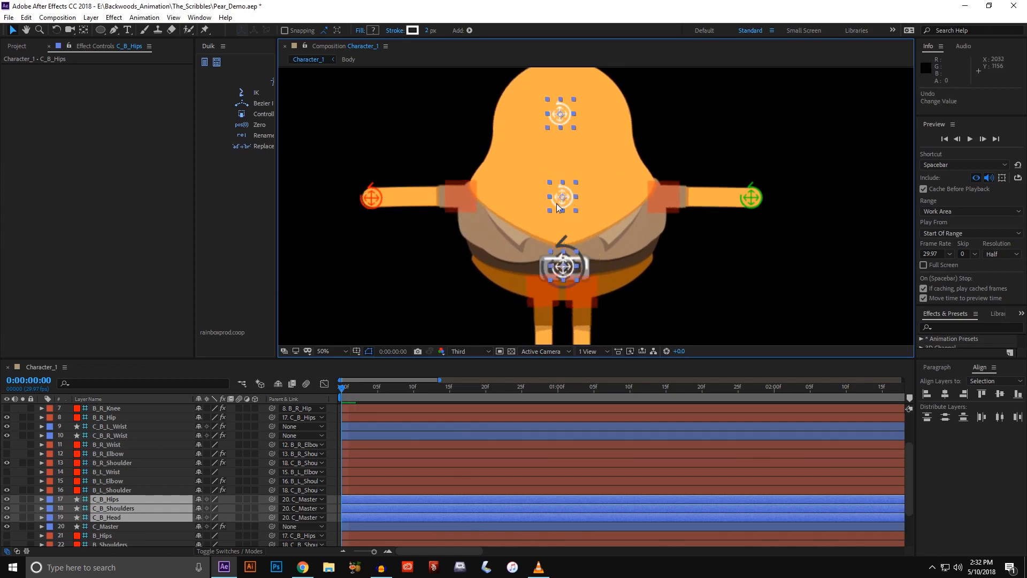
key(comma)
drag(494, 244, 463, 247)
click(287, 241)
key(period)
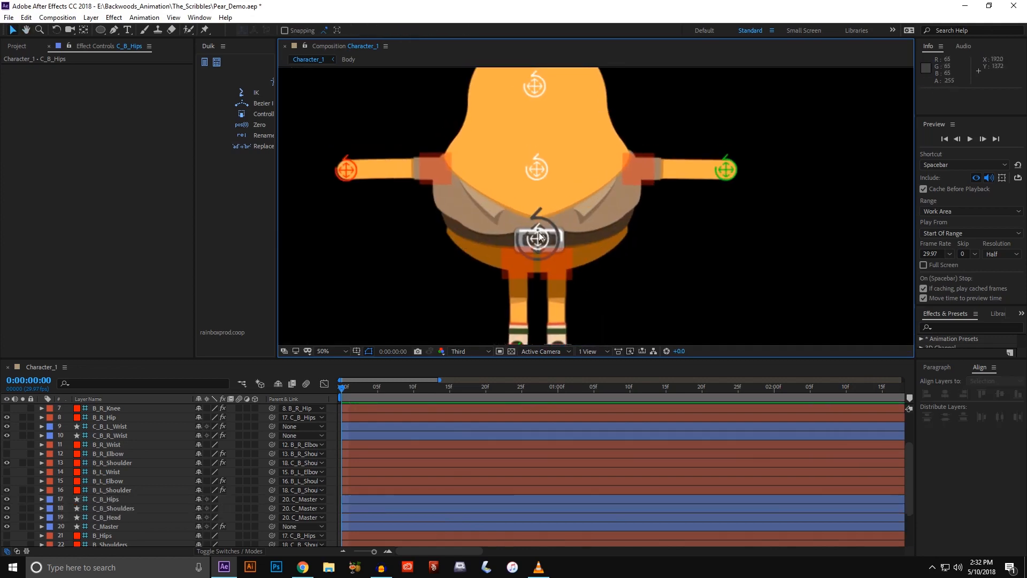
Step: Turn the body fully to the side by setting the C_Master slider to 0.07
click(557, 235)
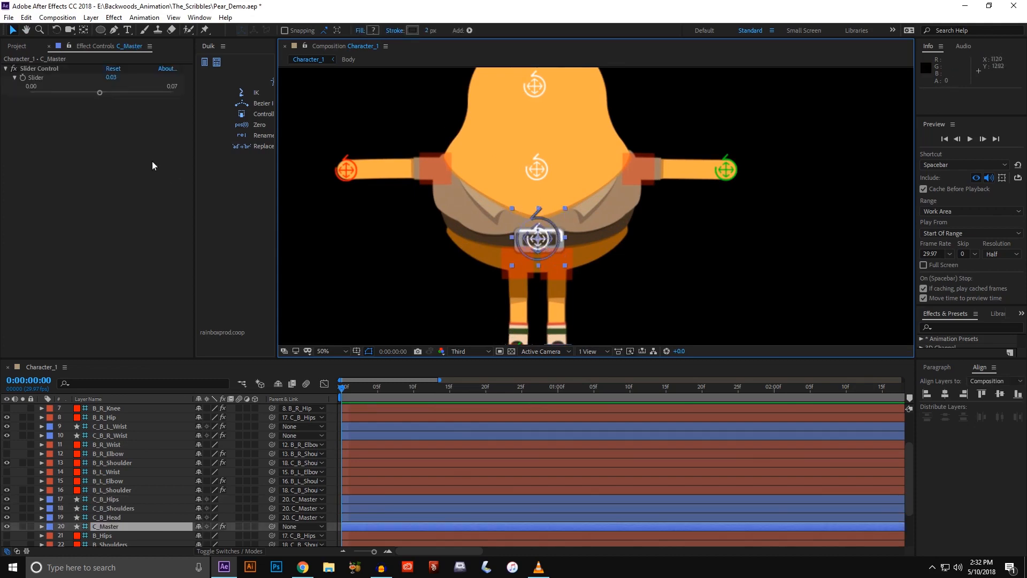
drag(100, 93, 169, 95)
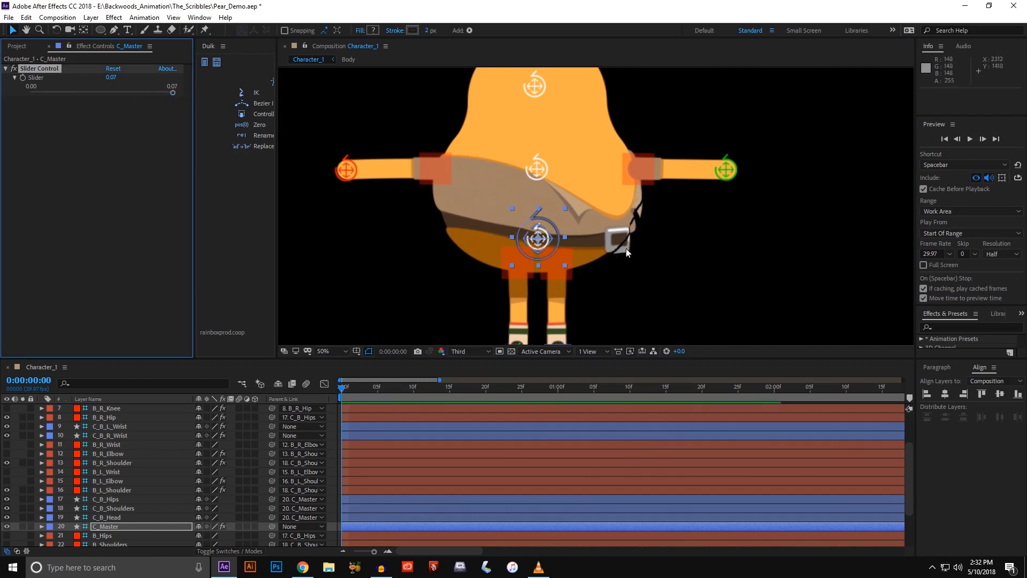
drag(536, 183, 531, 186)
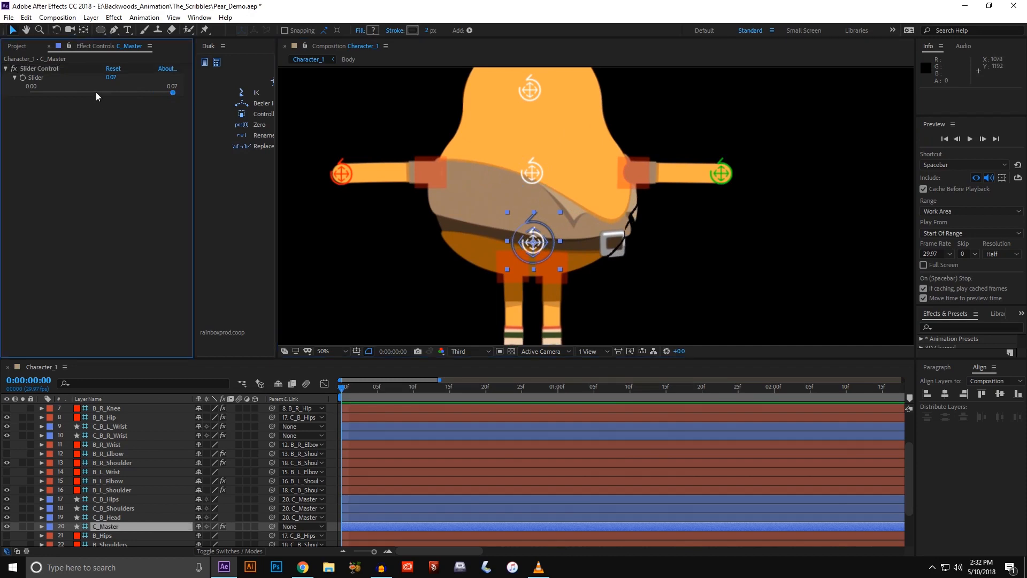
click(95, 92)
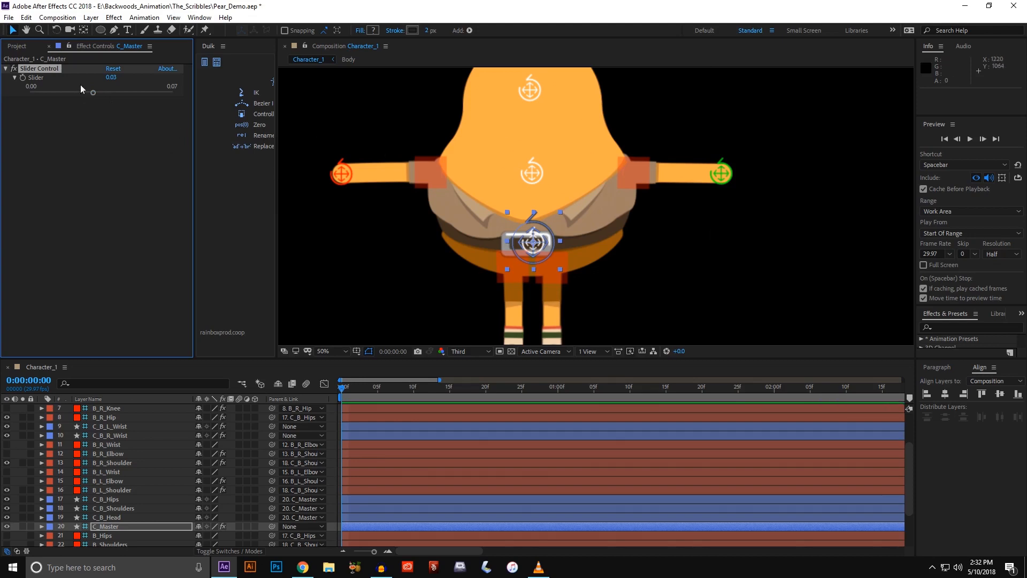
drag(93, 95, 185, 94)
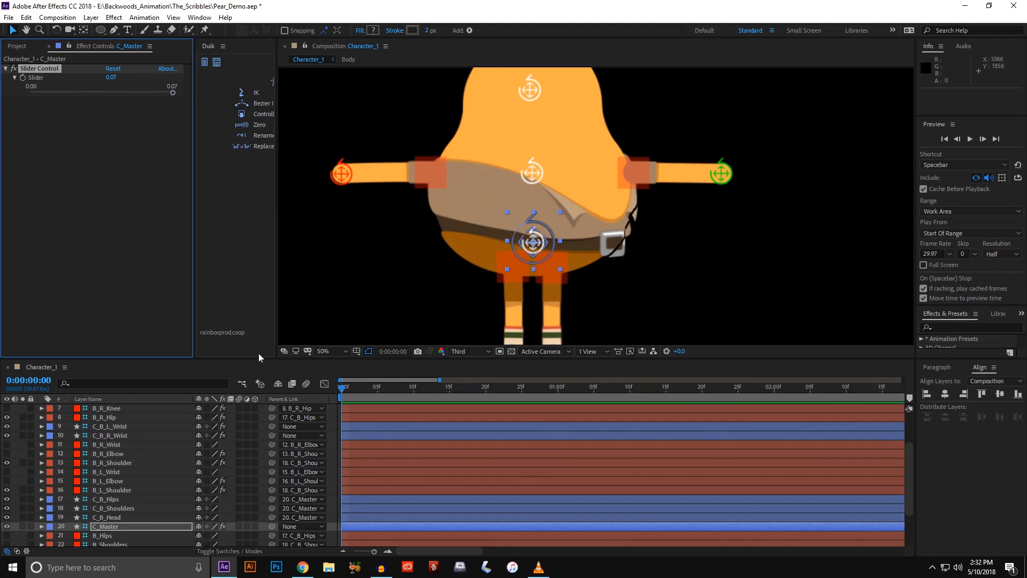
Step: Set the Mesh 1 expansion of the Body layer's Puppet effect to 50
scroll(158, 451, down, 3)
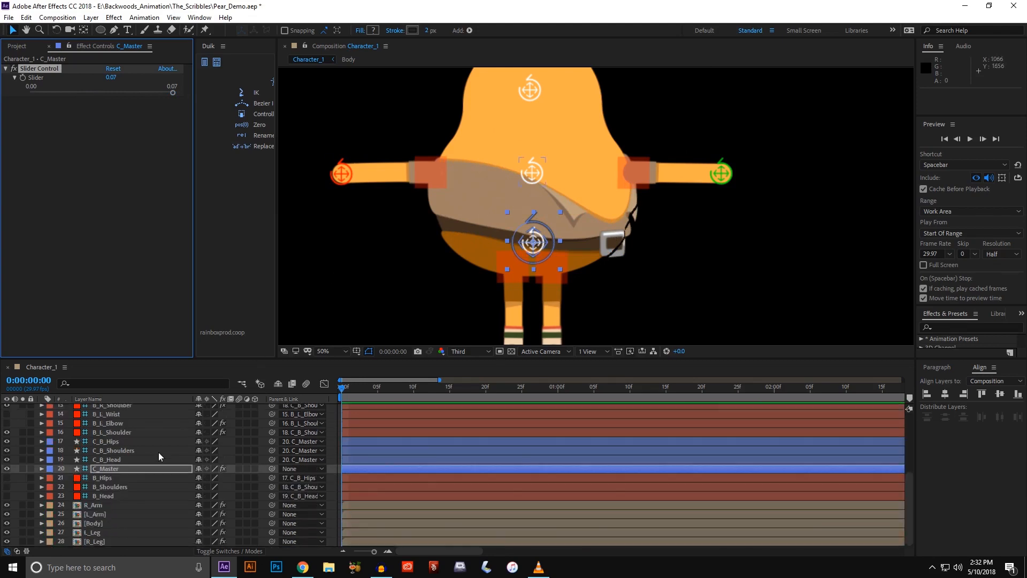
double_click(98, 522)
click(41, 368)
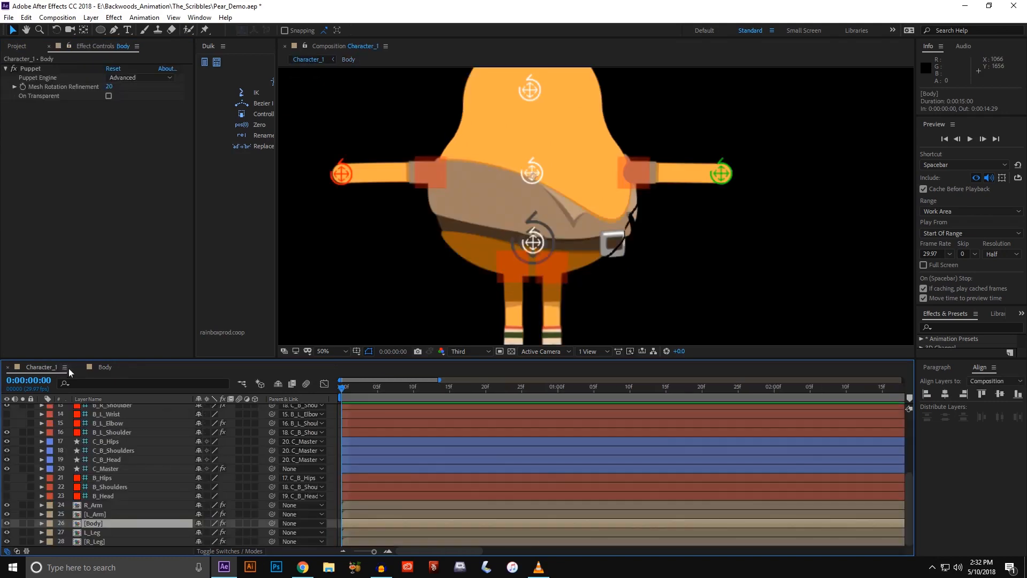
click(80, 367)
click(41, 523)
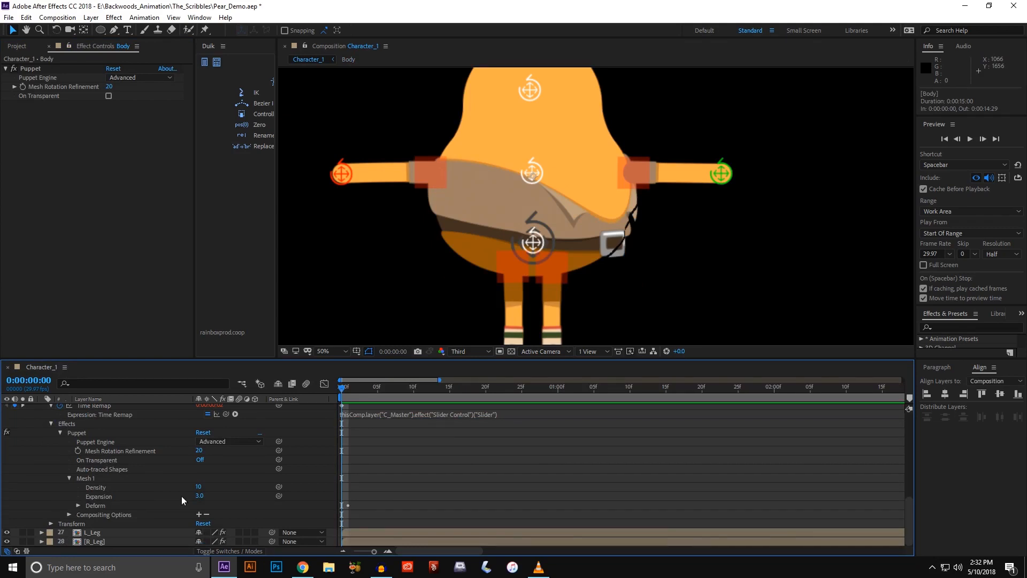
click(200, 496)
text(5)
text(0)
key(Return)
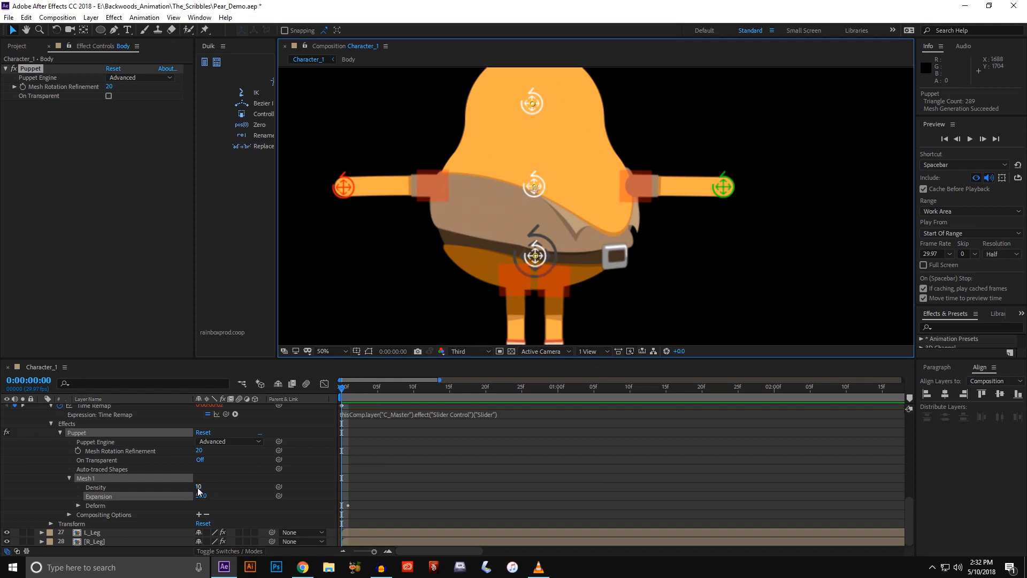
Step: Set the Body layer's Puppet mesh density to 12 and collapse the layer's properties
drag(199, 487, 214, 488)
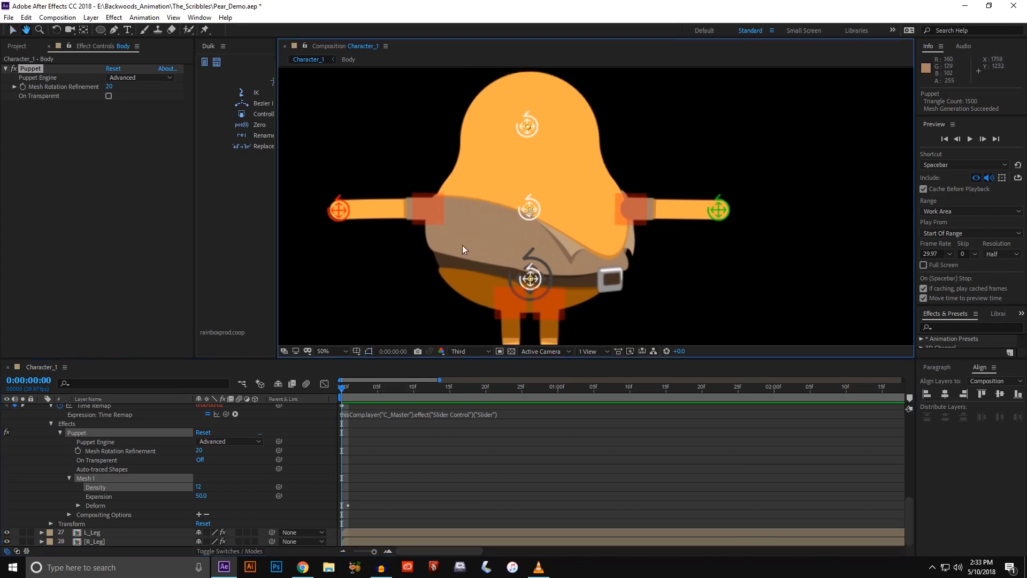
click(413, 463)
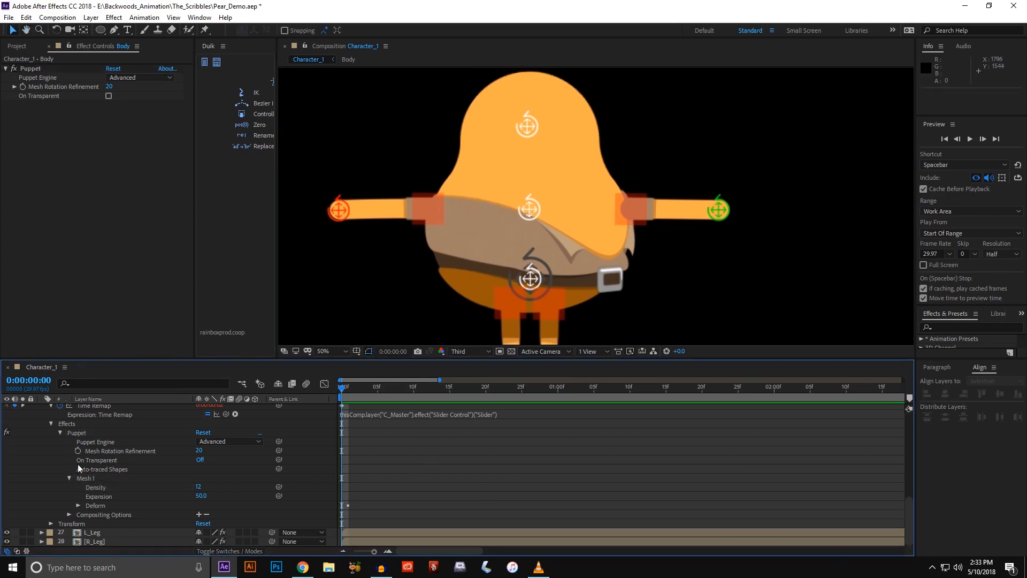
scroll(32, 471, up, 3)
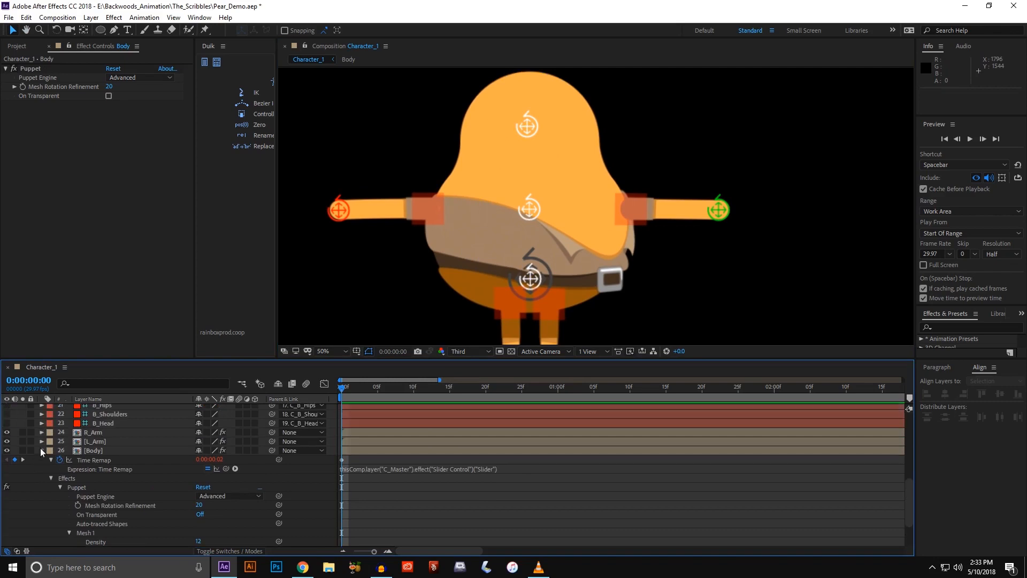
click(40, 448)
scroll(518, 280, down, 5)
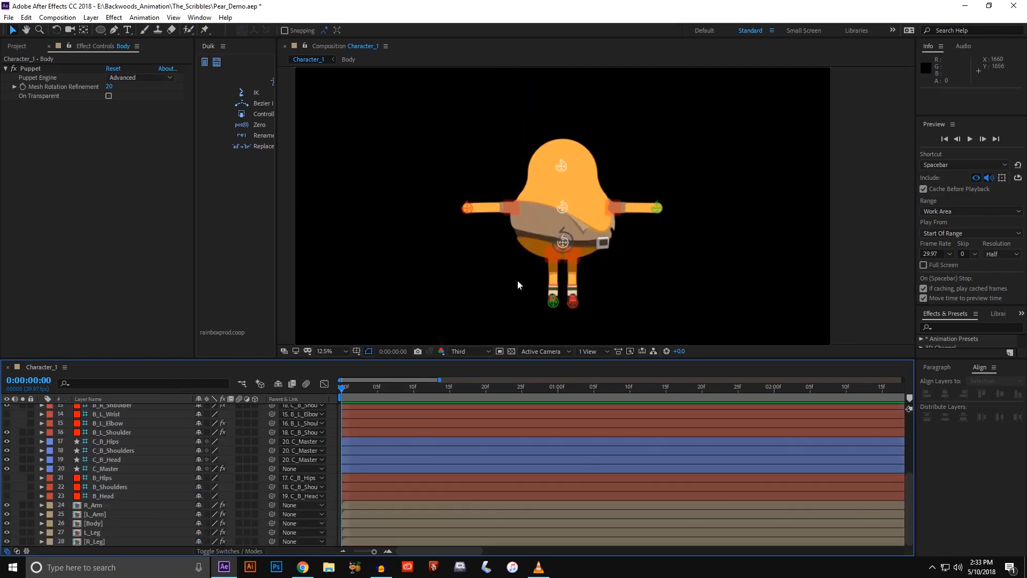
Step: Turn the body back to its front view with the C_Master slider
scroll(493, 263, up, 5)
click(528, 276)
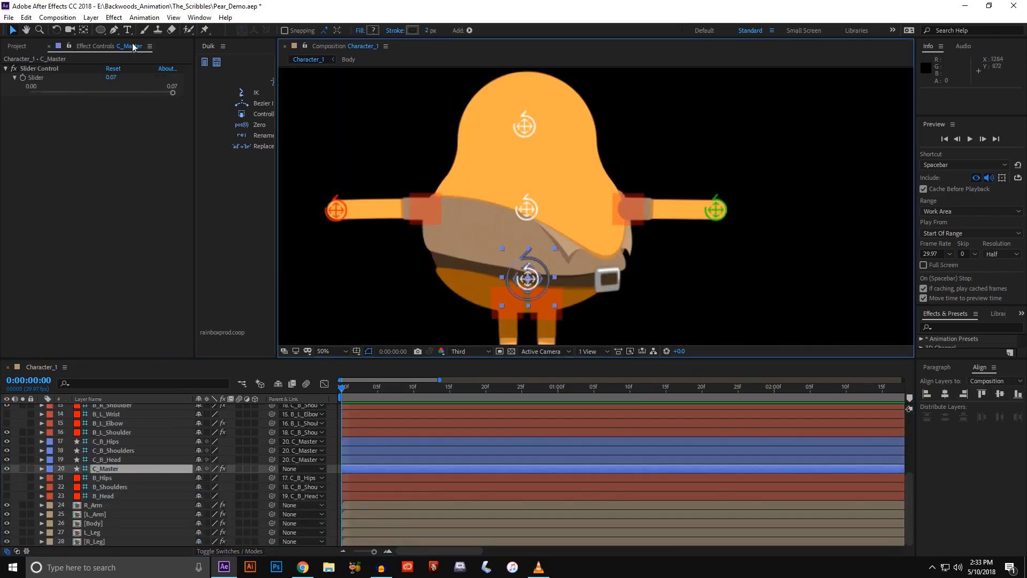
drag(120, 95, 99, 90)
key(space)
drag(508, 244, 487, 154)
drag(485, 259, 500, 225)
Step: Try lifting the foot with the C_B_R_Ankle controller, undo the move and deselect it
click(500, 274)
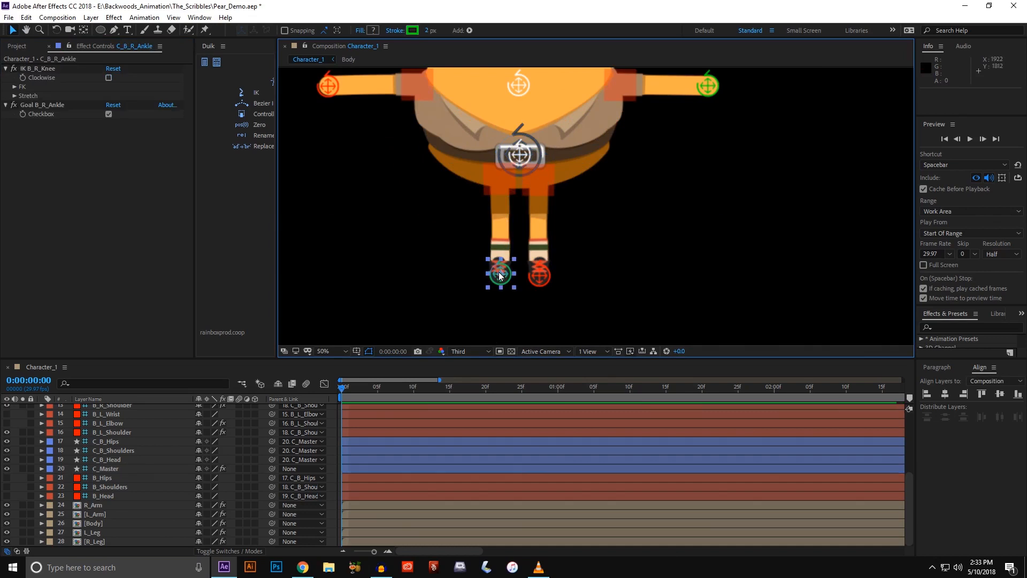
drag(500, 275, 478, 242)
key(ctrl+z)
scroll(422, 277, down, 2)
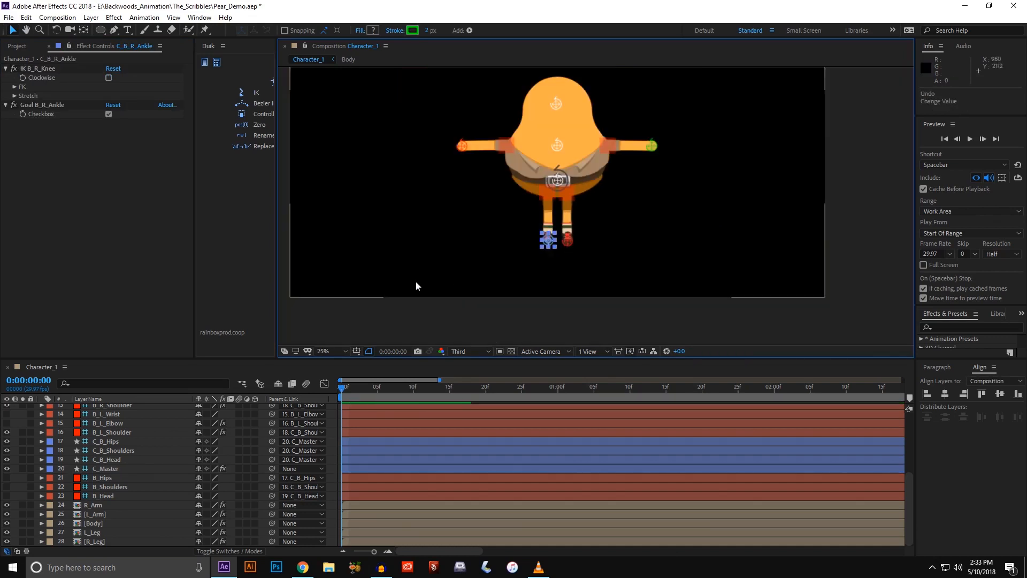
scroll(428, 299, up, 2)
click(435, 289)
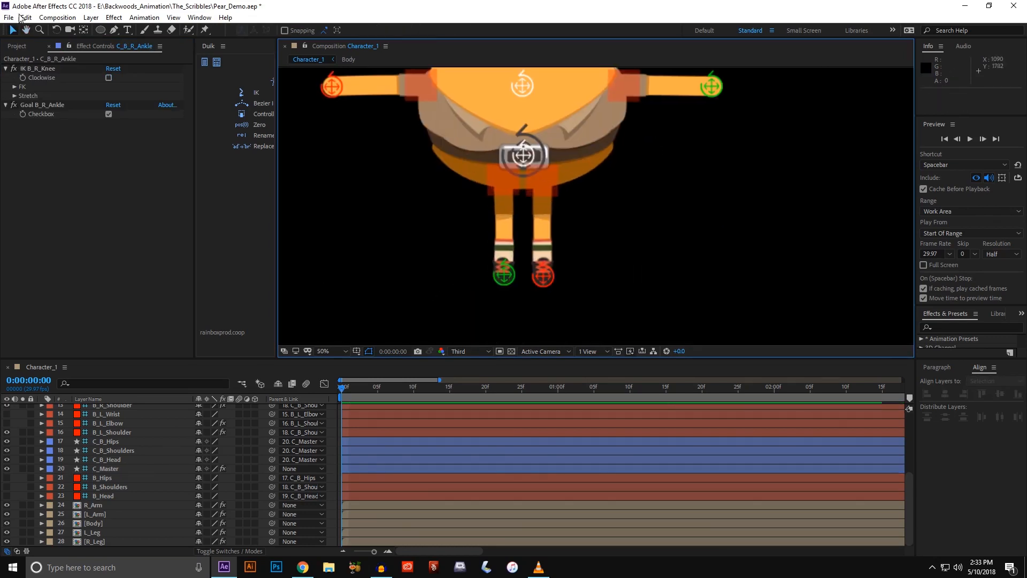
Step: Select the R_Foot Comp 1 composition among the project's Character_Assets
click(23, 45)
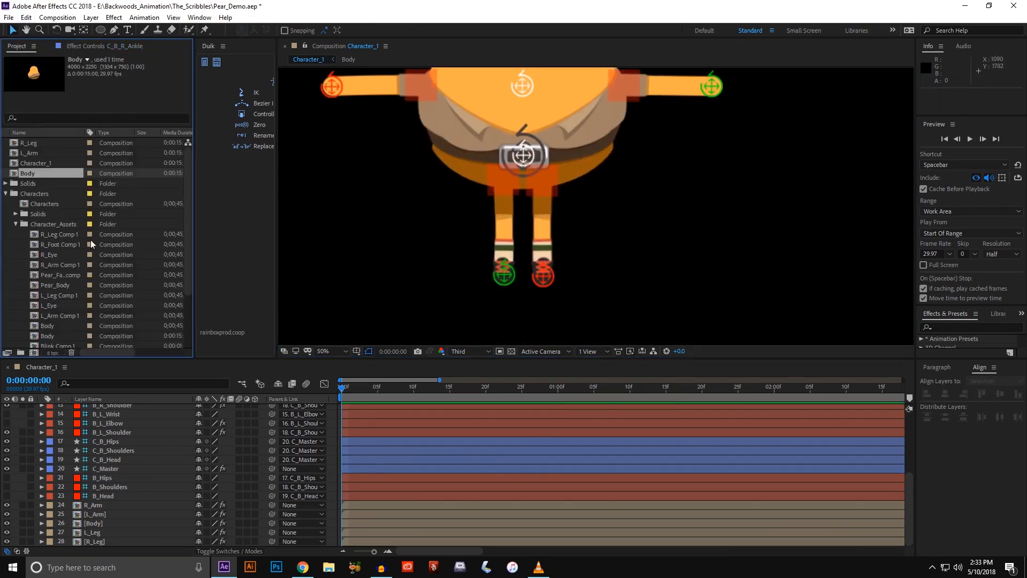
click(52, 242)
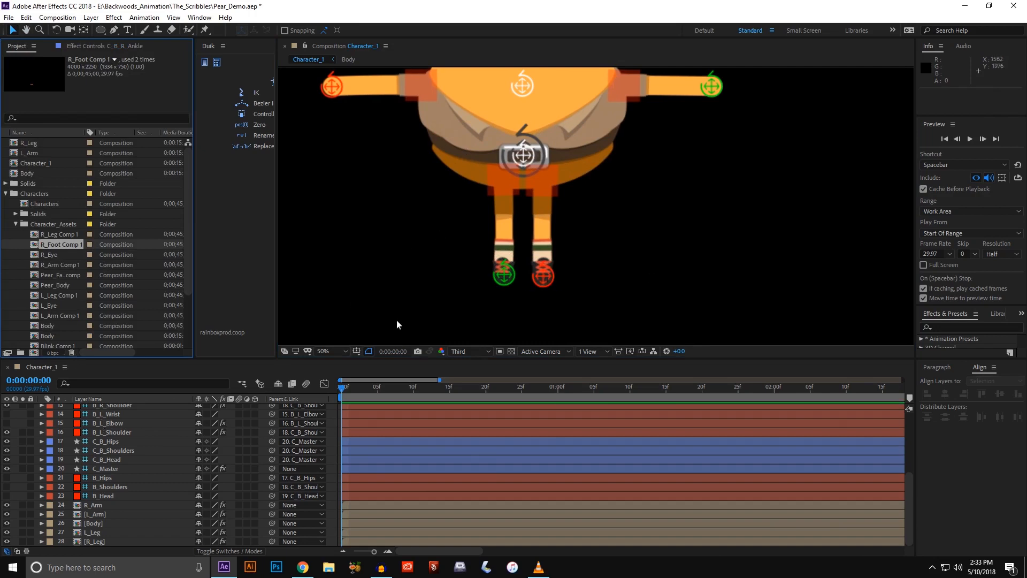
Step: Add R_Foot Comp 1 to Character_1 directly above the R_Arm layer and parent it to C_B_R_Ankle
drag(69, 245, 104, 502)
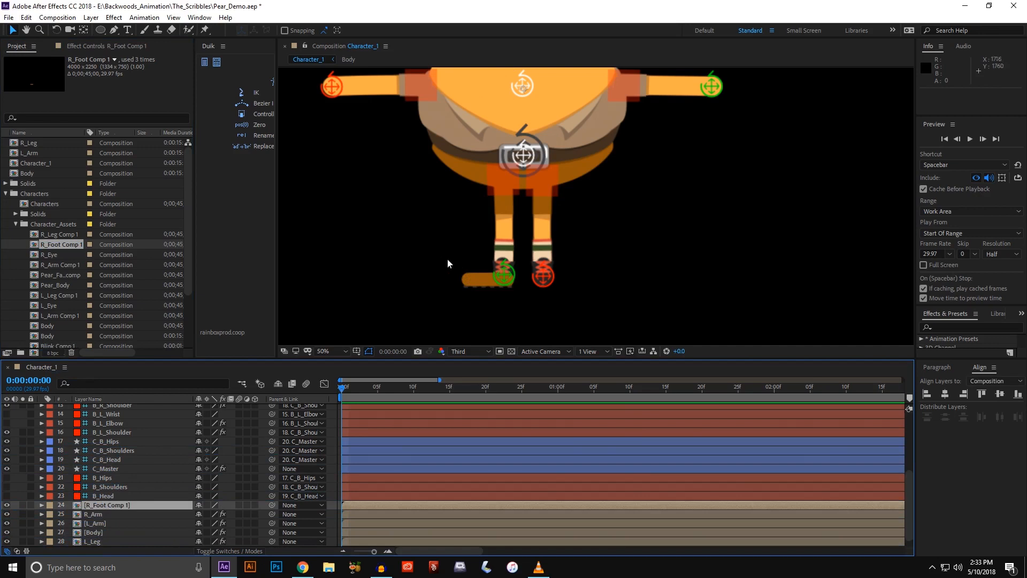
scroll(434, 268, up, 3)
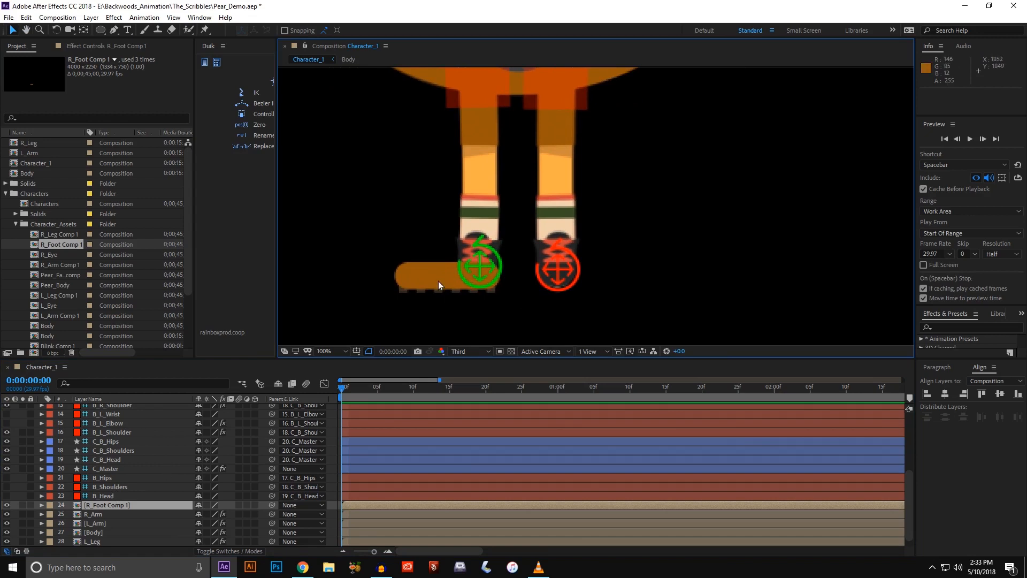
scroll(431, 280, down, 3)
scroll(479, 258, up, 3)
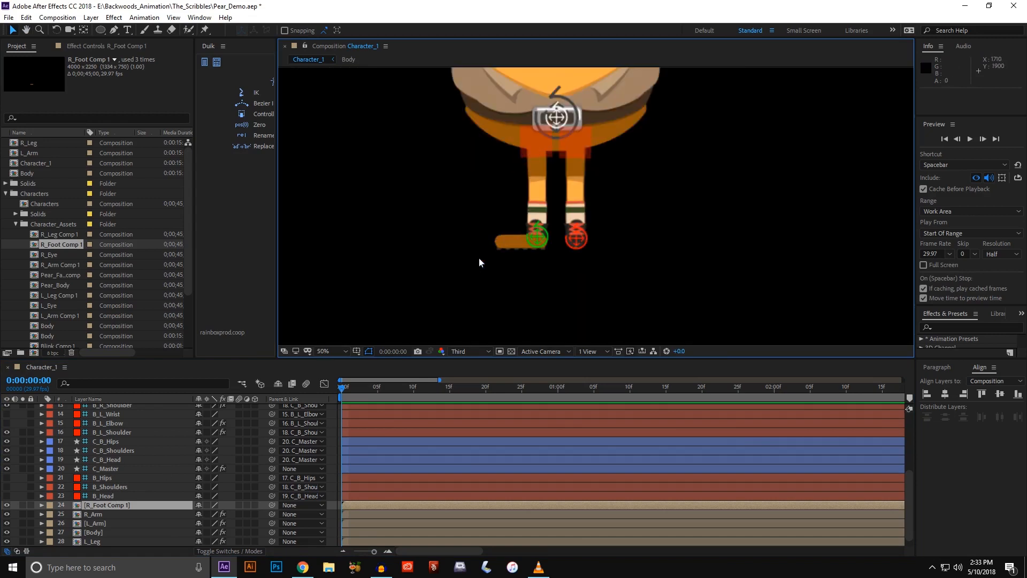
click(104, 504)
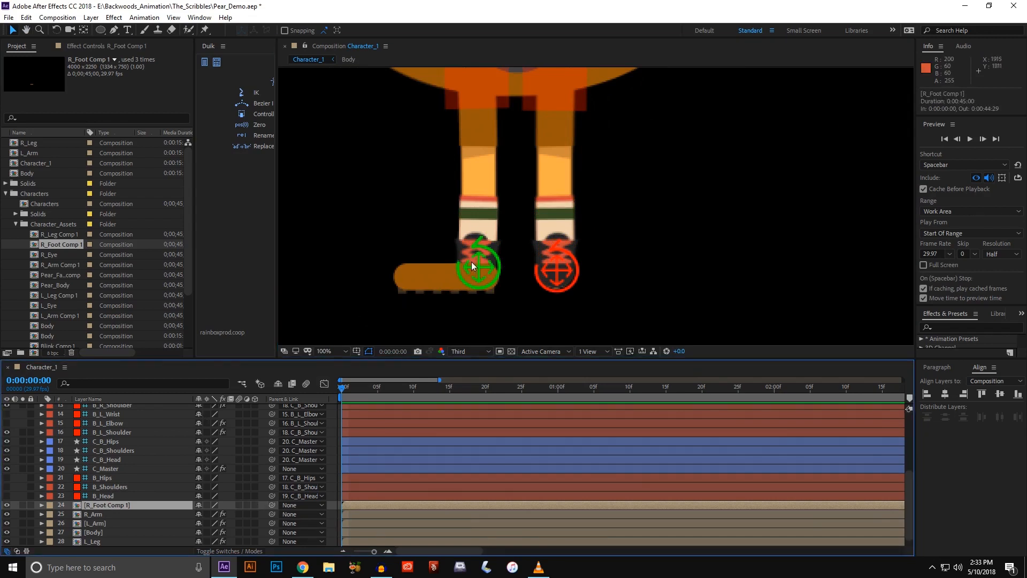
drag(272, 505, 126, 418)
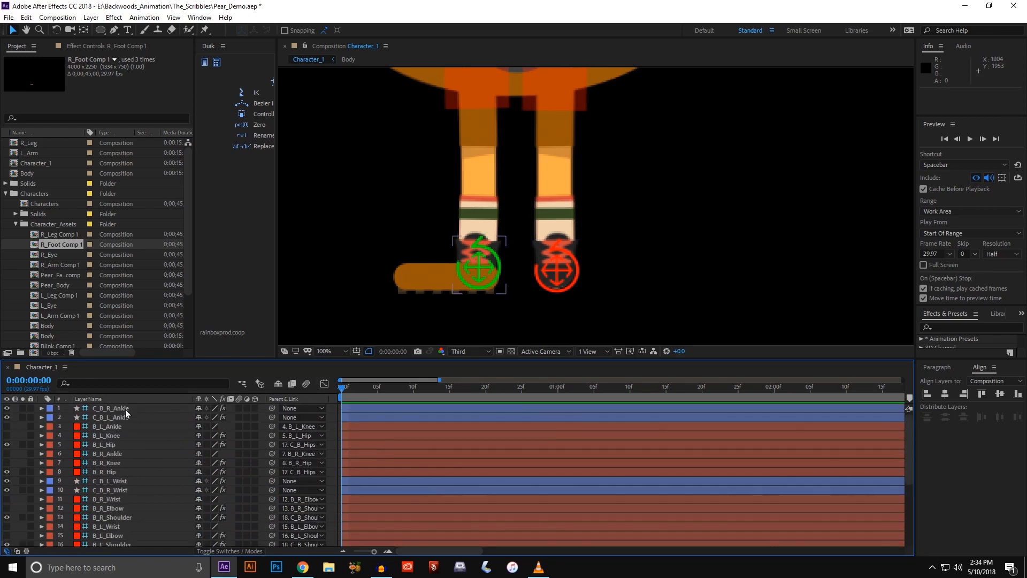
Step: Try moving and rotating the right foot with the C_B_R_Ankle controller, and undo both changes
click(125, 409)
drag(481, 263, 451, 216)
key(w)
drag(431, 266, 501, 269)
key(ctrl+z)
key(ctrl+z)
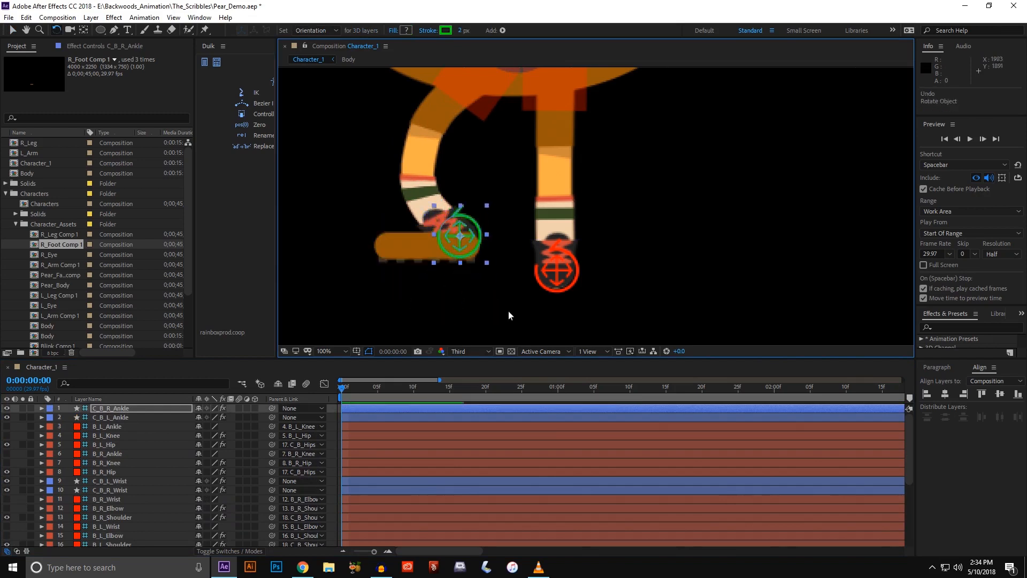
scroll(110, 436, down, 5)
key(v)
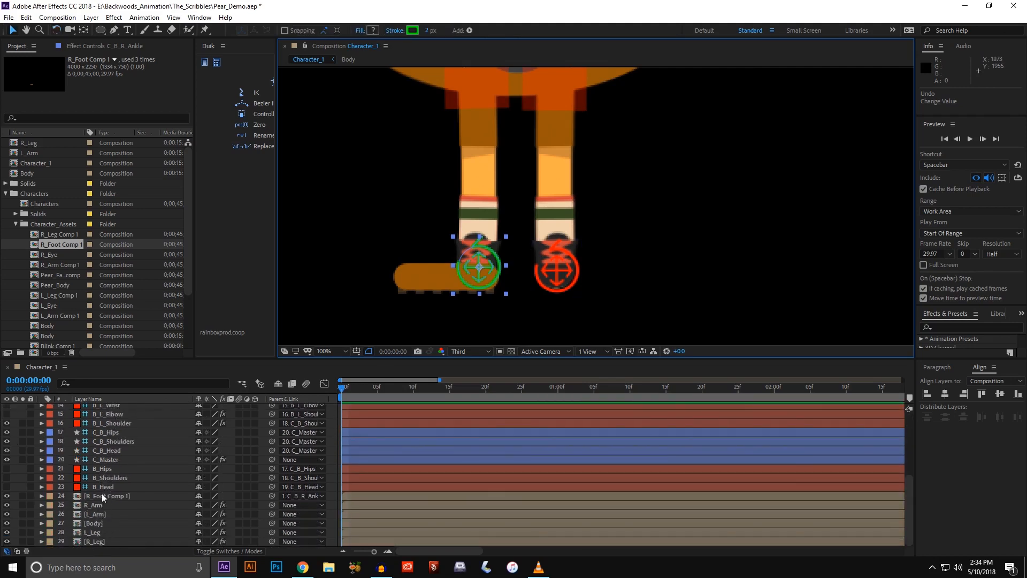
Step: Duplicate the R_Foot Comp 1 layer with a horizontal scale of -100% and parent the mirrored copy to C_B_L_Ankle
click(102, 494)
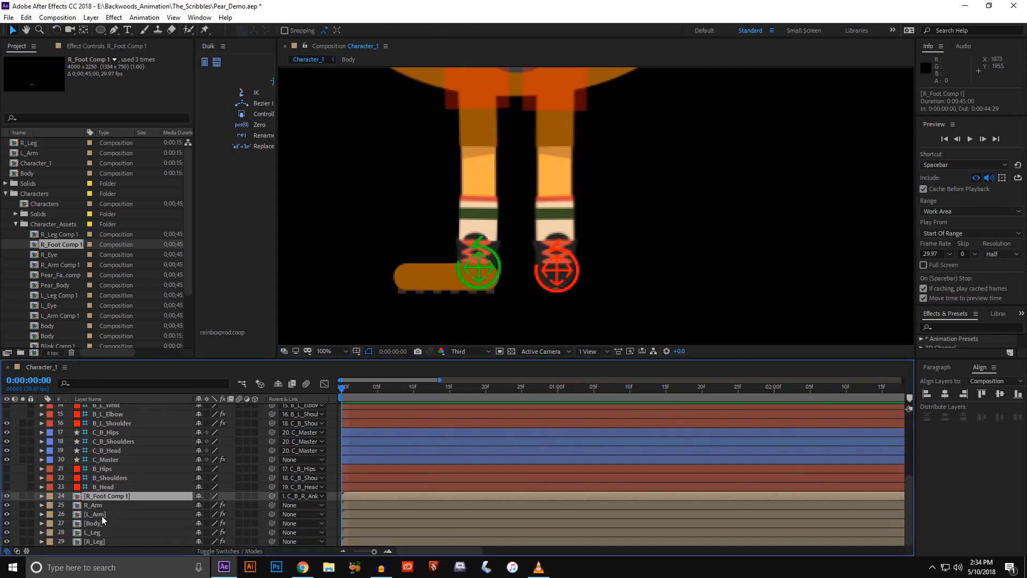
key(ctrl+d)
key(s)
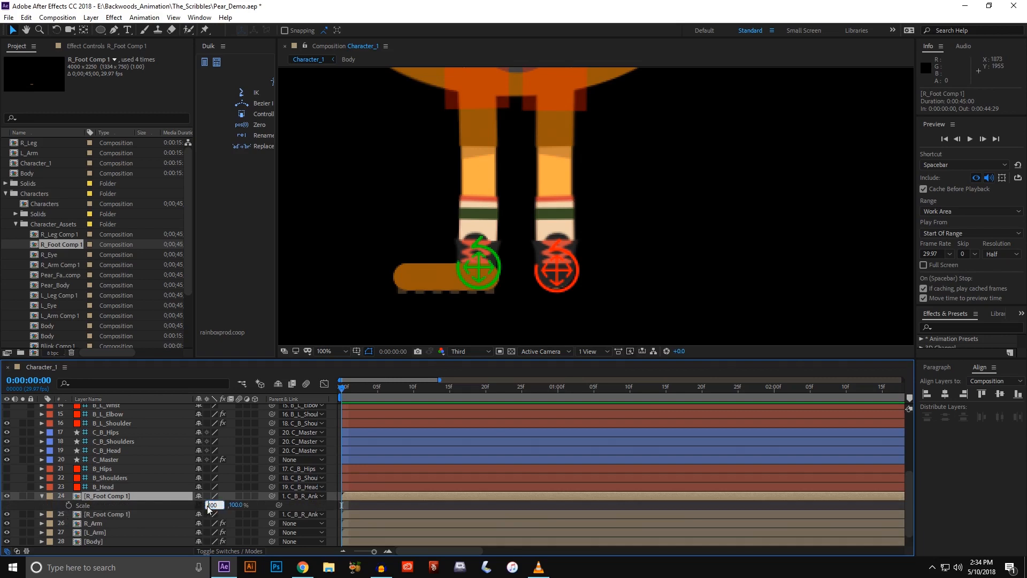
text(-100)
key(Return)
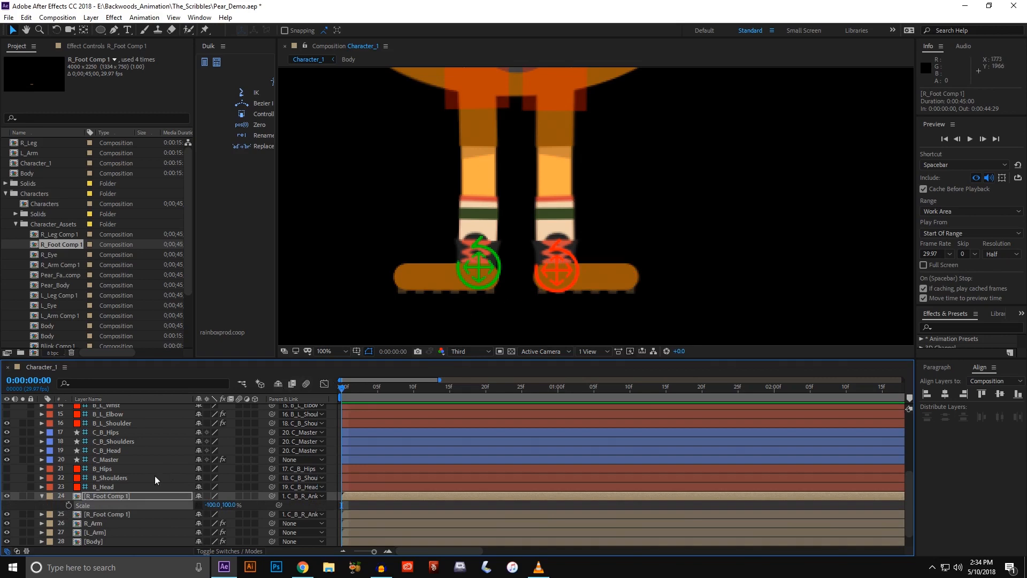
drag(271, 496, 129, 416)
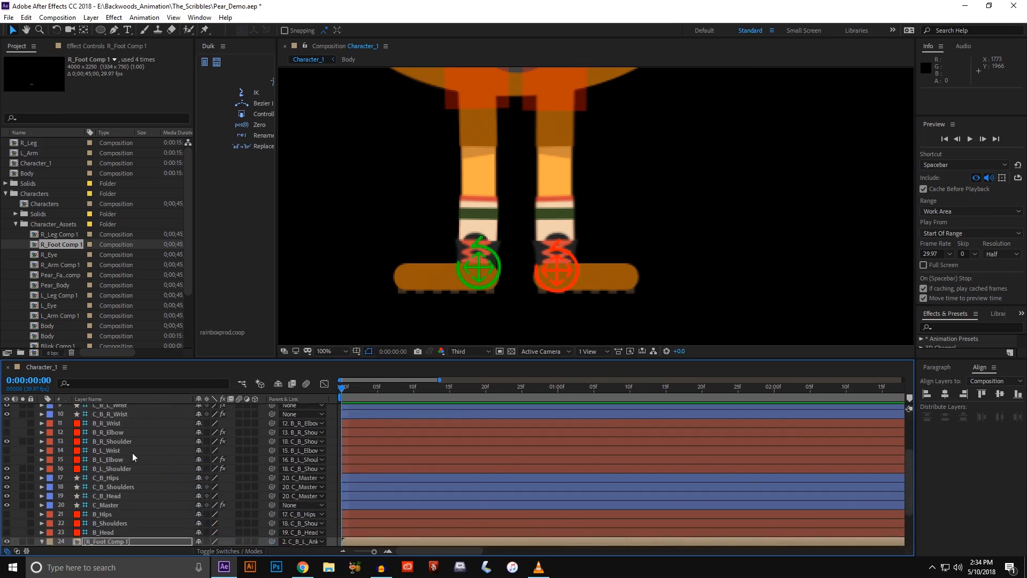
Step: Try moving the left foot with the C_B_L_Ankle controller and undo the move
scroll(133, 453, up, 3)
click(120, 415)
drag(548, 275, 512, 313)
key(ctrl+z)
scroll(537, 243, down, 1)
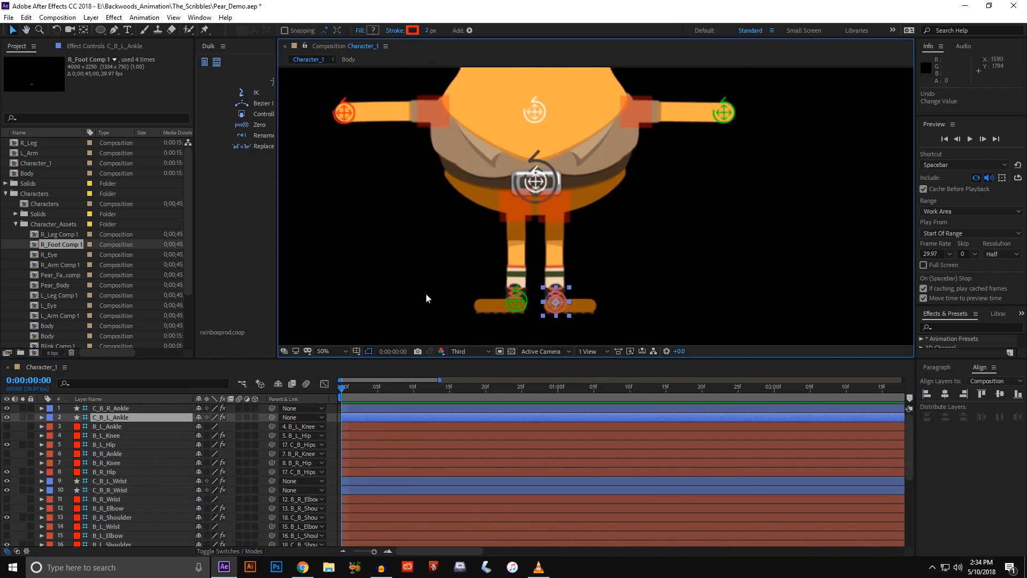
drag(426, 294, 422, 269)
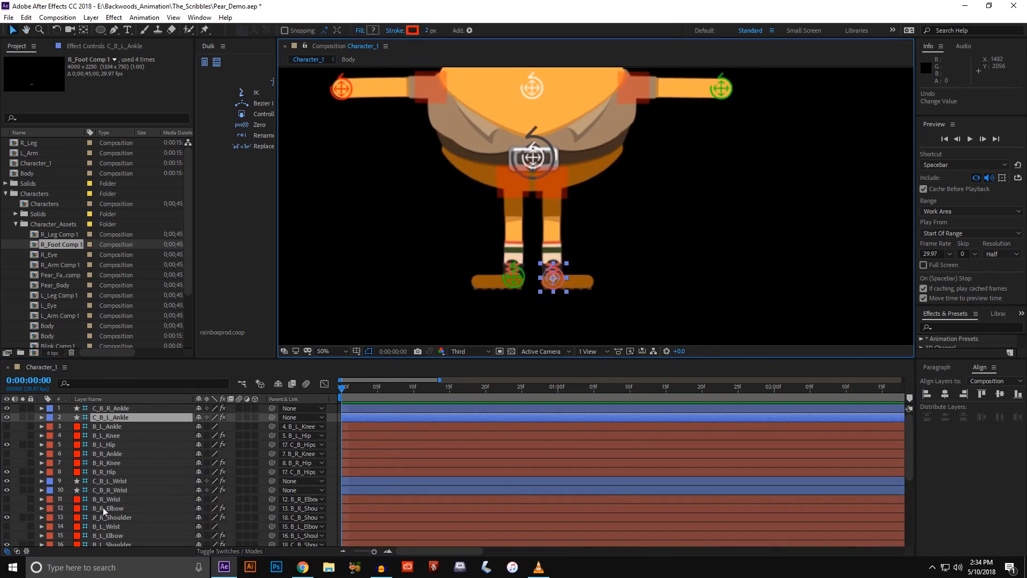
Step: Change the stroke color of the L_Foot shape inside R_Foot Comp 1 to near-black and return to Character_1
scroll(104, 508, down, 5)
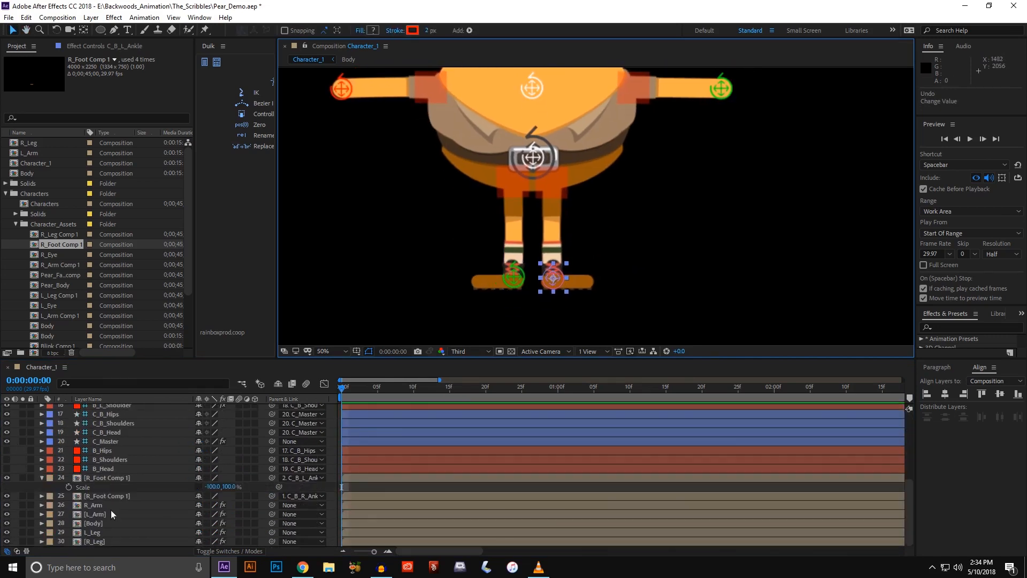
double_click(120, 479)
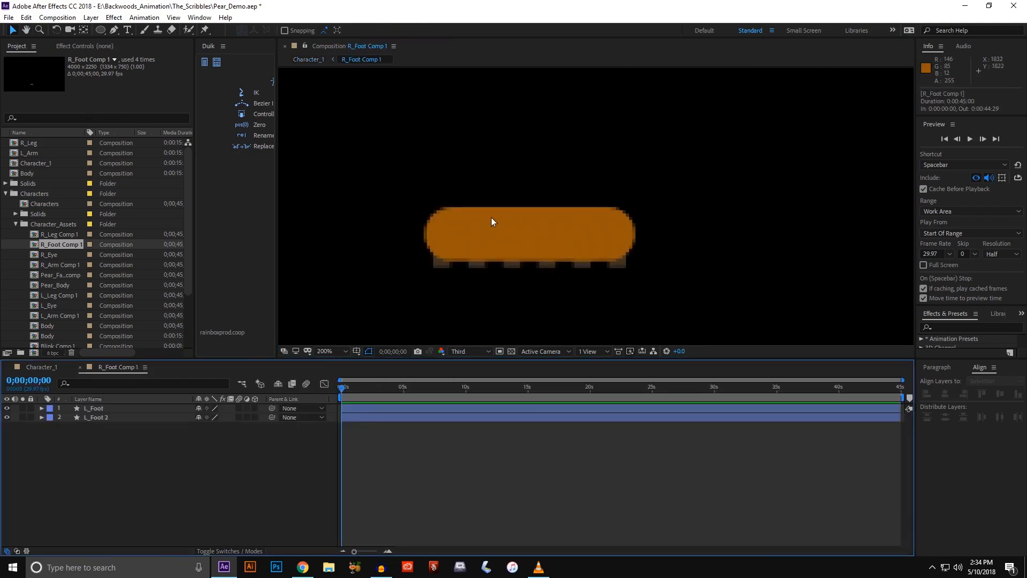
click(149, 410)
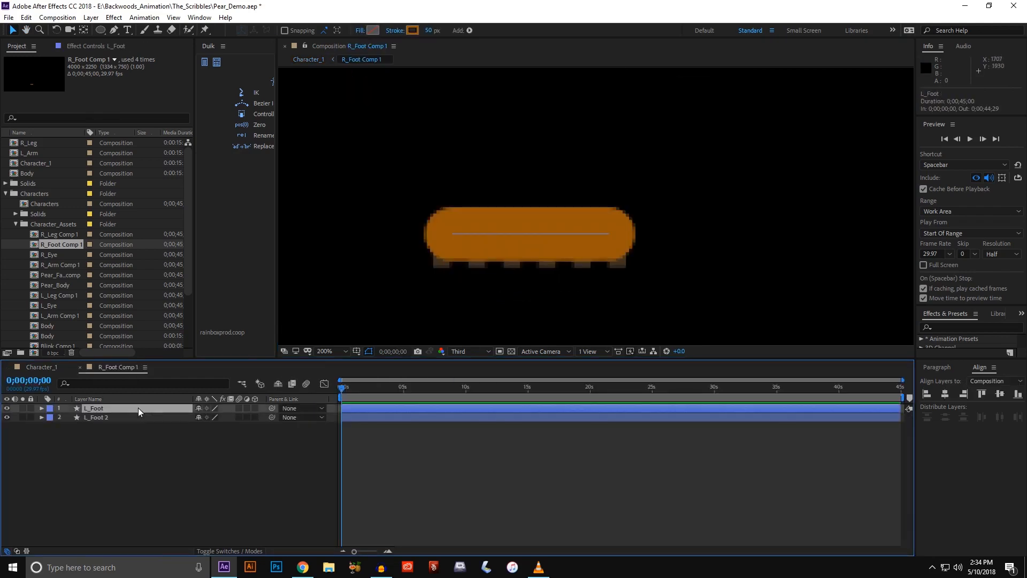
click(415, 31)
drag(181, 261, 58, 341)
click(305, 215)
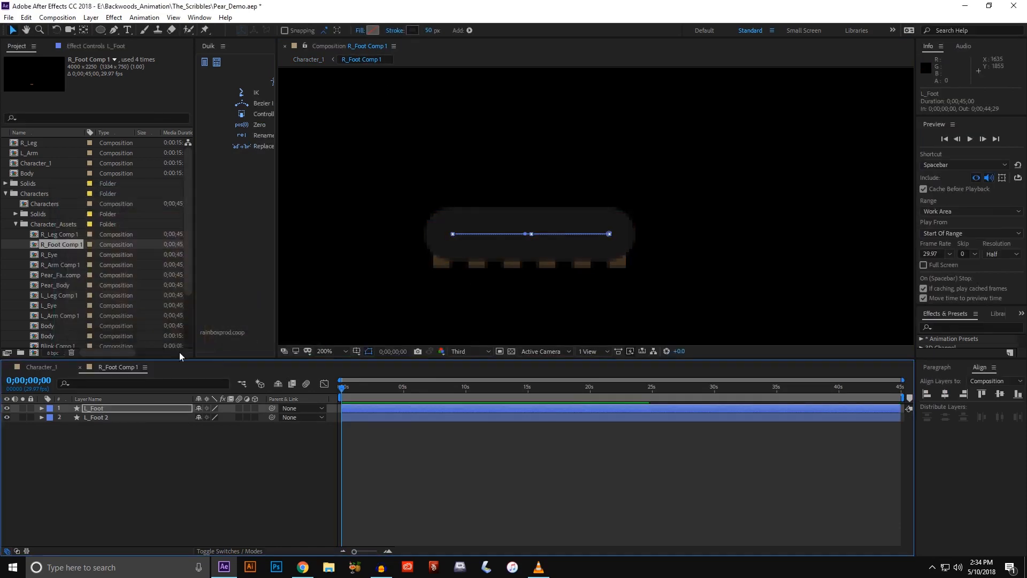
click(40, 369)
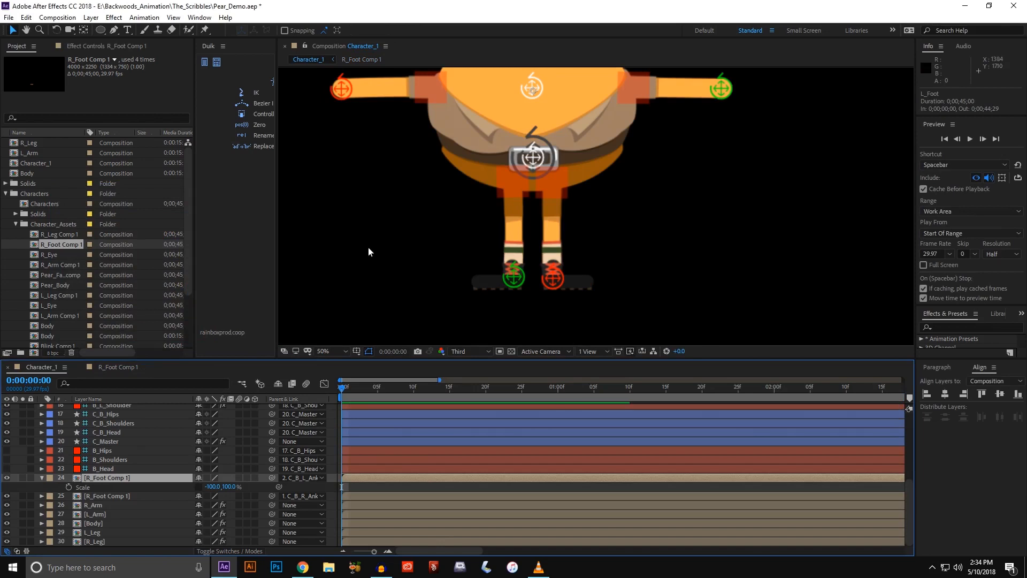
scroll(374, 280, up, 3)
drag(442, 308, 416, 268)
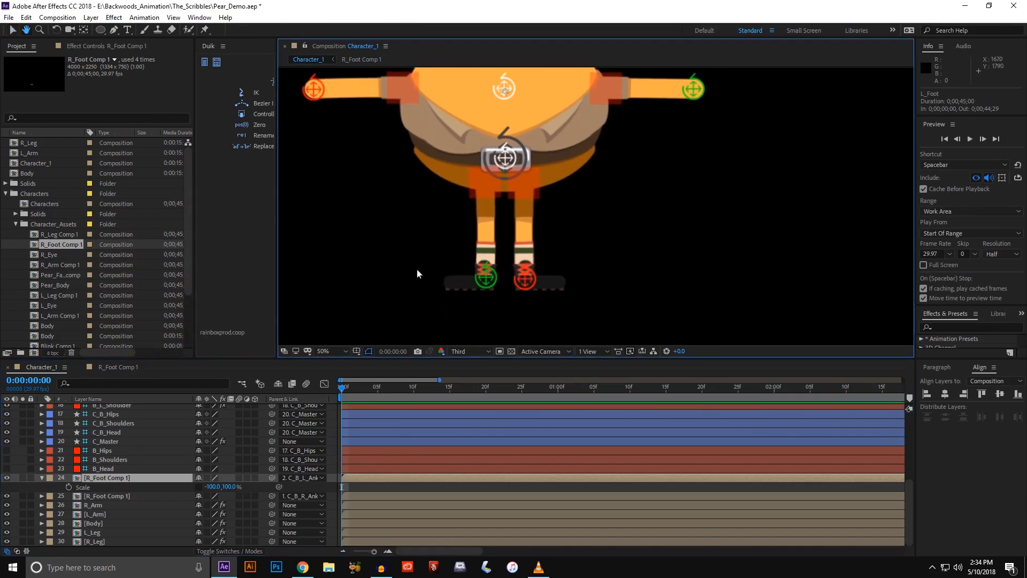
drag(423, 195, 441, 237)
key(comma)
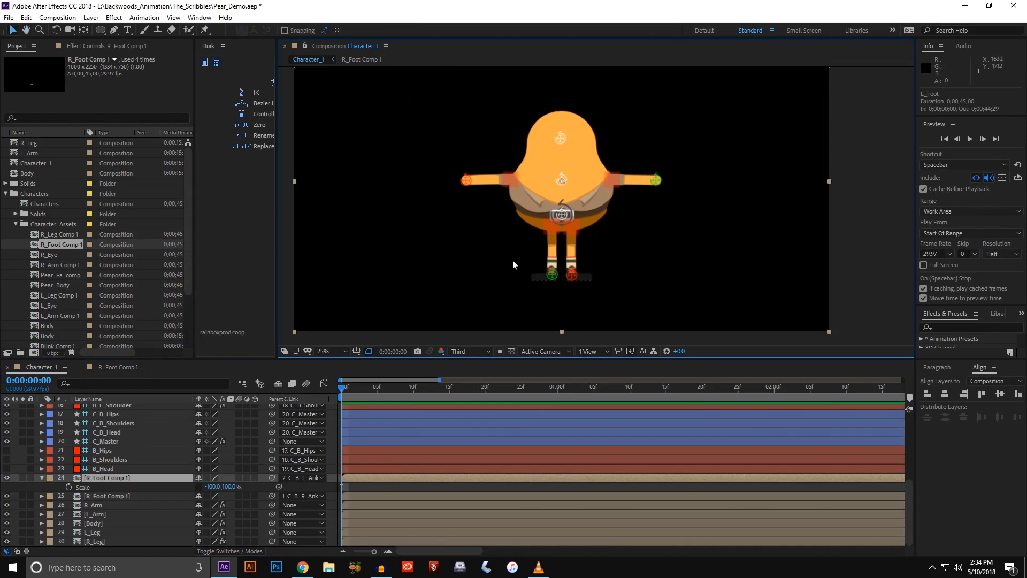
drag(478, 271, 491, 282)
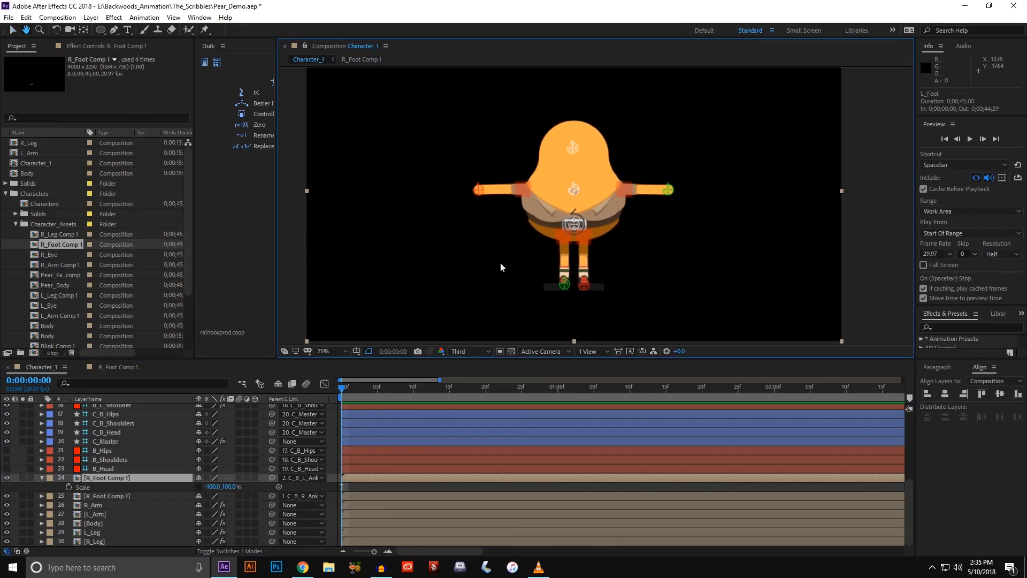